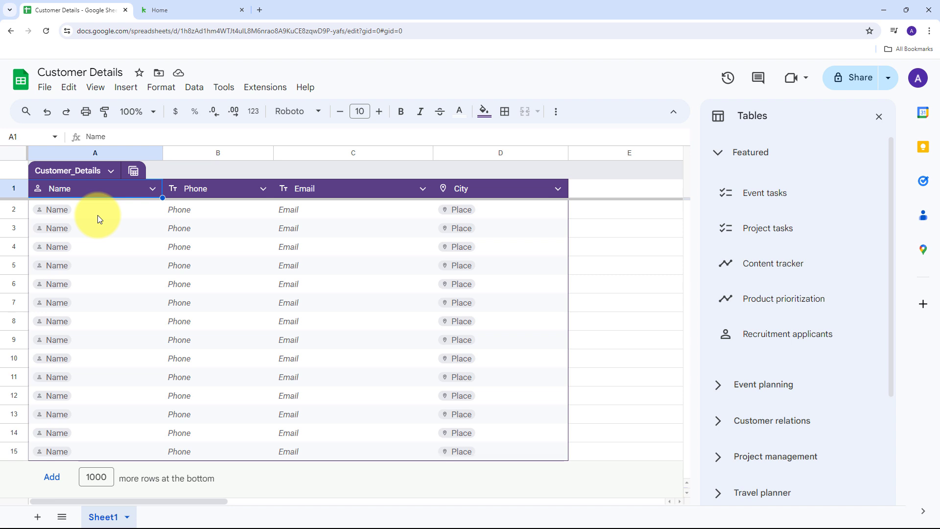
{"action": "left_click", "coordinate": [185, 5]}
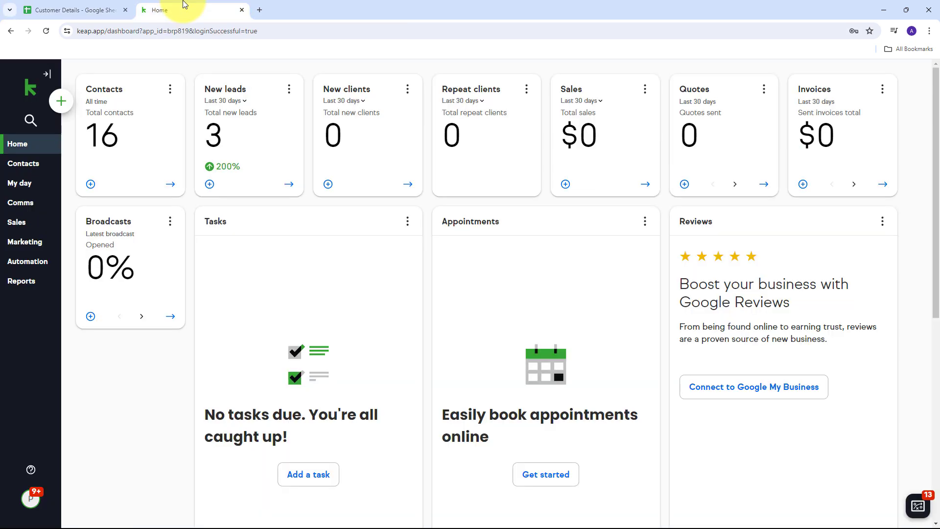
{"action": "left_click", "coordinate": [96, 9]}
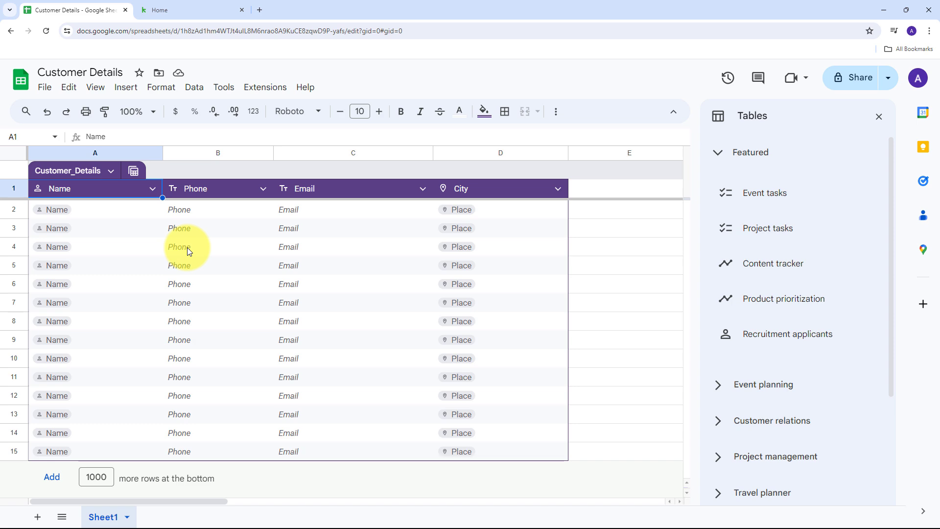
{"action": "left_click", "coordinate": [173, 13]}
{"action": "left_click", "coordinate": [73, 11]}
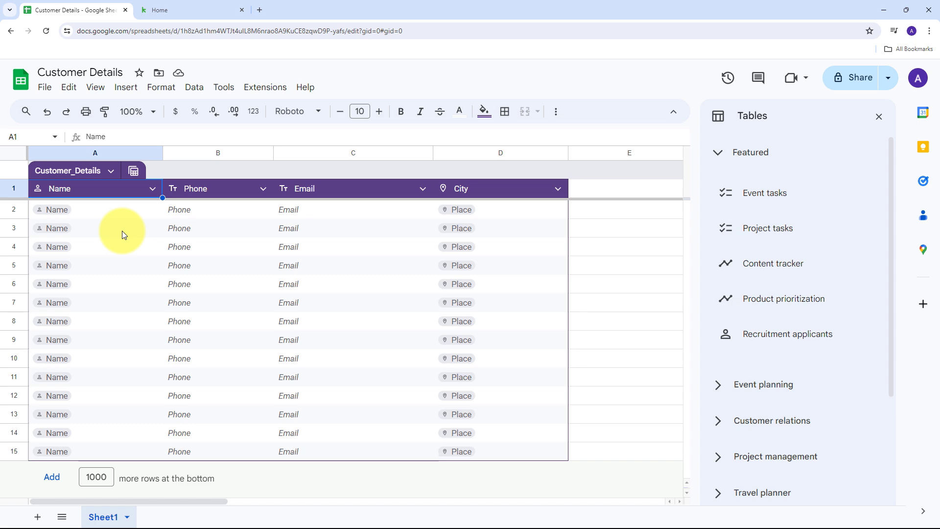
{"action": "left_click", "coordinate": [203, 17]}
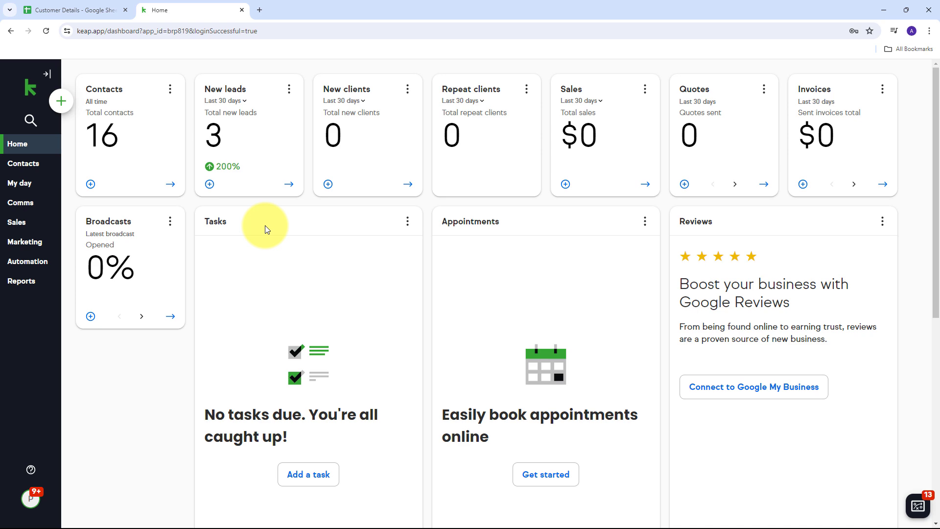
{"action": "left_click", "coordinate": [94, 8]}
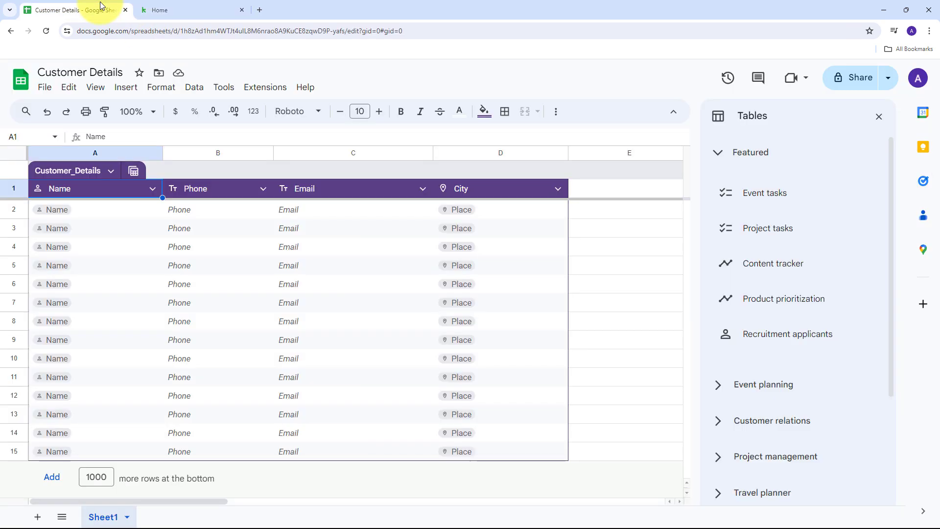
{"action": "left_click", "coordinate": [160, 4]}
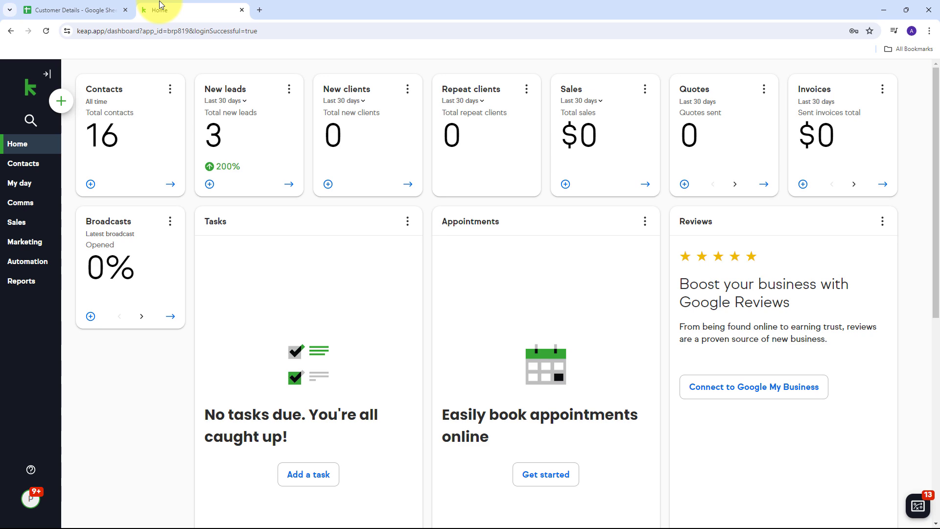
{"action": "left_click", "coordinate": [72, 10]}
{"action": "left_click", "coordinate": [231, 10]}
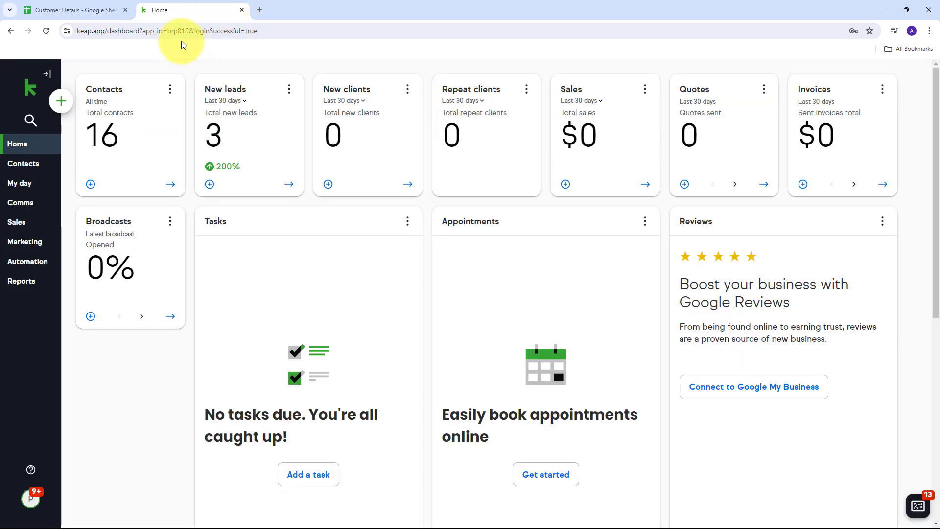
Load pabbly.com in a new Chrome tab and sign in to the Pabbly account
{"action": "left_click", "coordinate": [260, 9]}
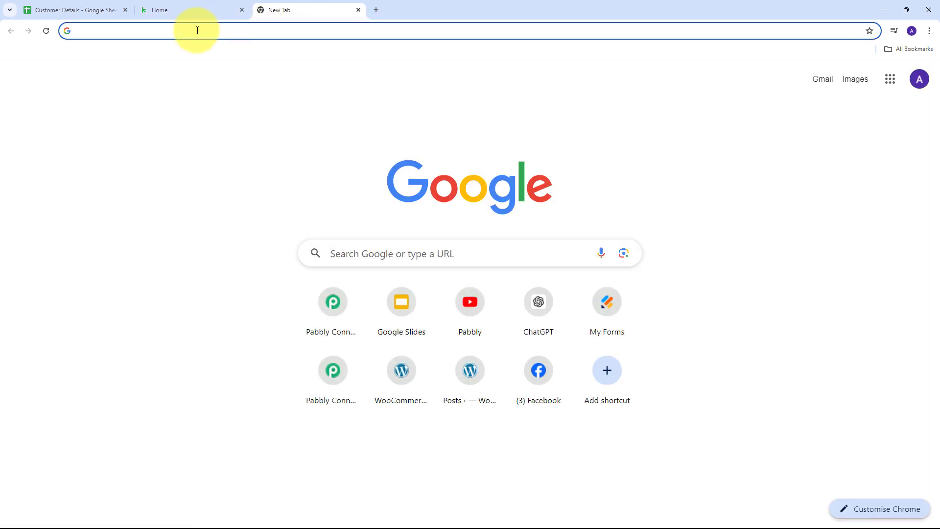
{"action": "type", "text": "pabbl"}
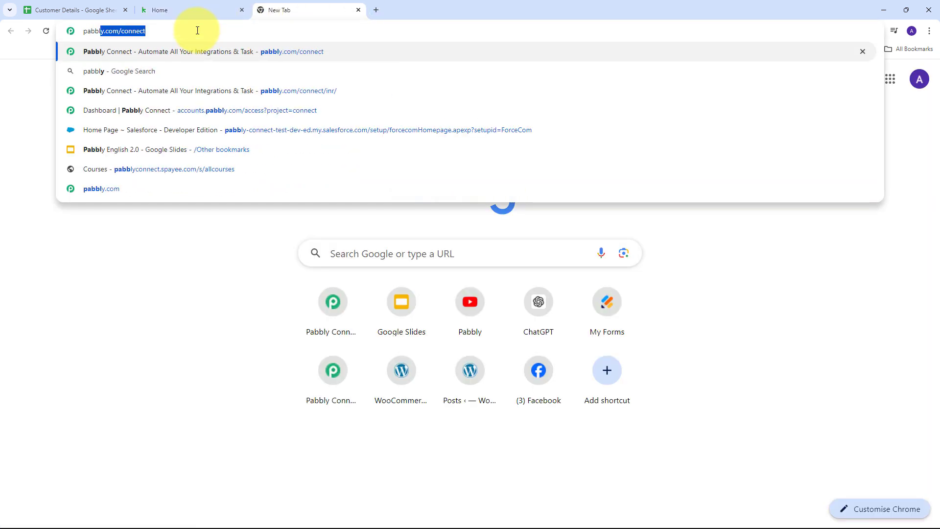
{"action": "type", "text": "y.com"}
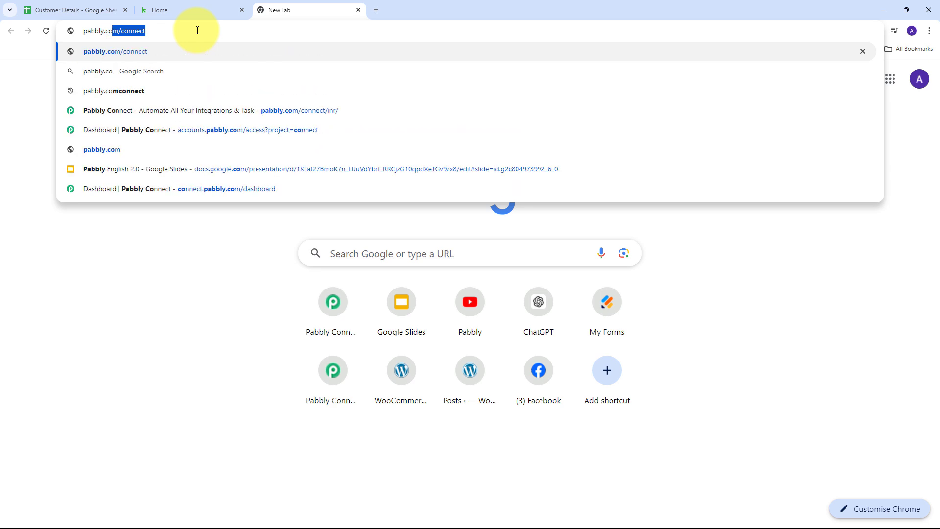
{"action": "key", "text": "Return"}
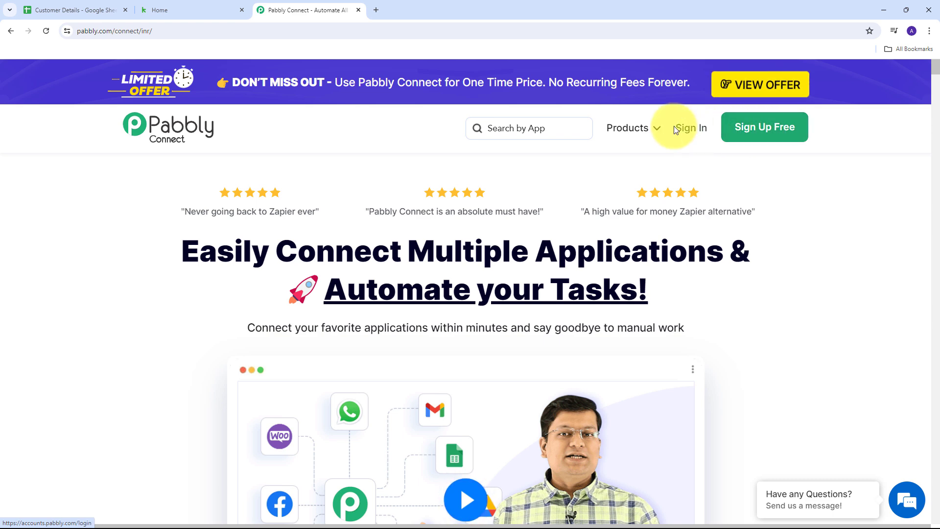
{"action": "left_click", "coordinate": [690, 133]}
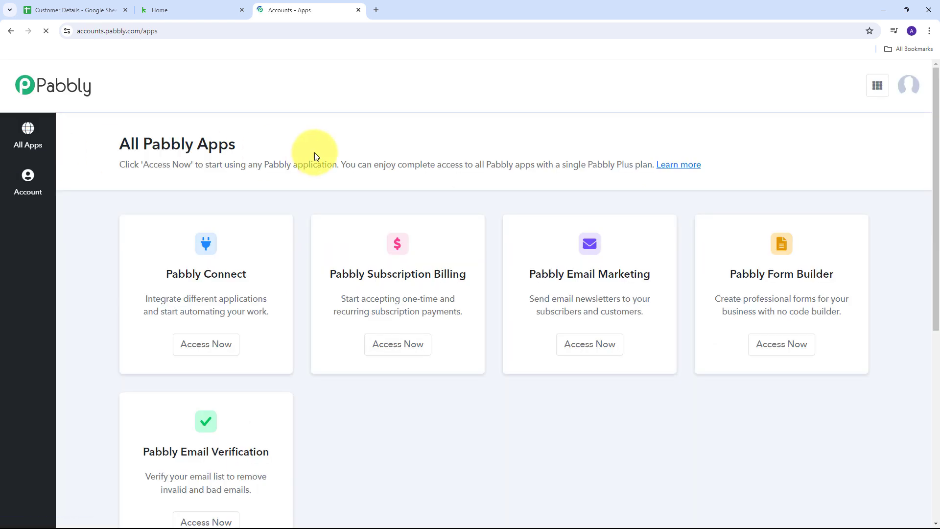
Launch Pabbly Connect from the All Pabbly Apps page with Access Now
{"action": "scroll", "coordinate": [273, 148], "scroll_direction": "down", "scroll_amount": 2}
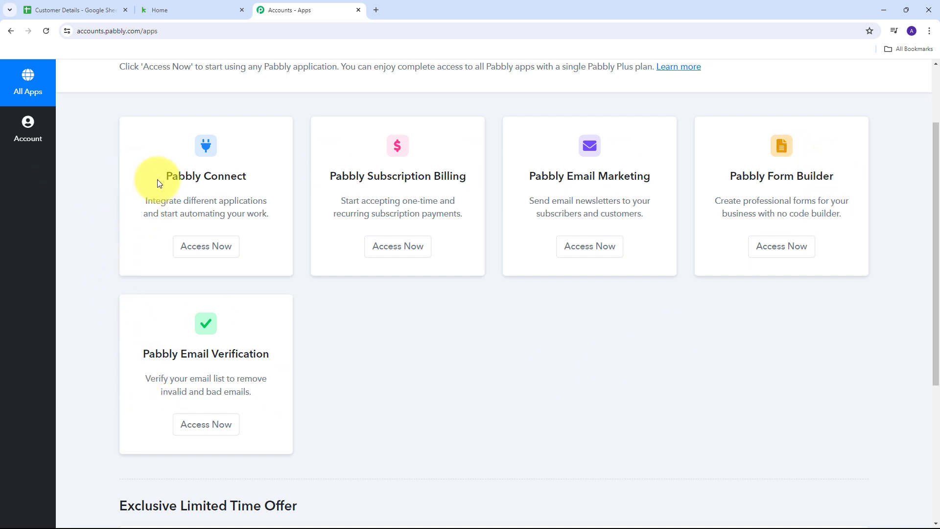
{"action": "left_click_drag", "start_coordinate": [165, 175], "coordinate": [254, 179]}
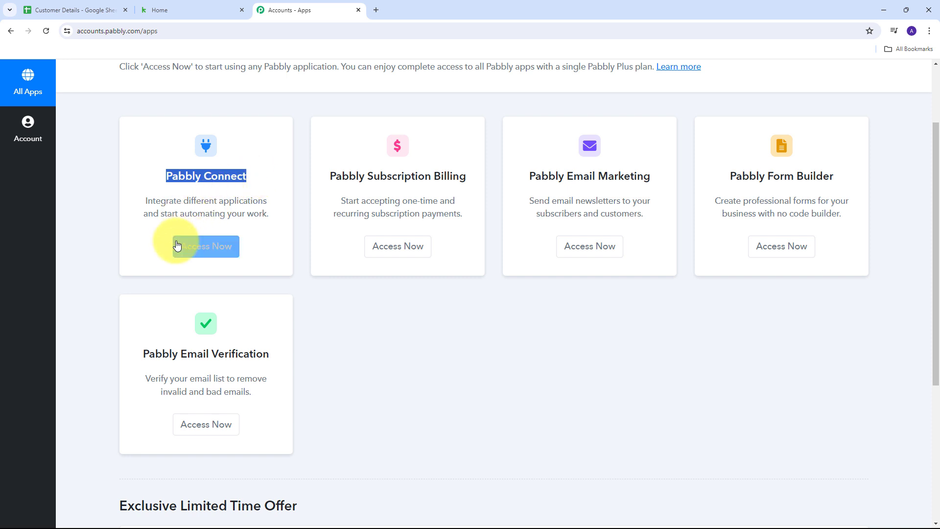
{"action": "left_click", "coordinate": [209, 253]}
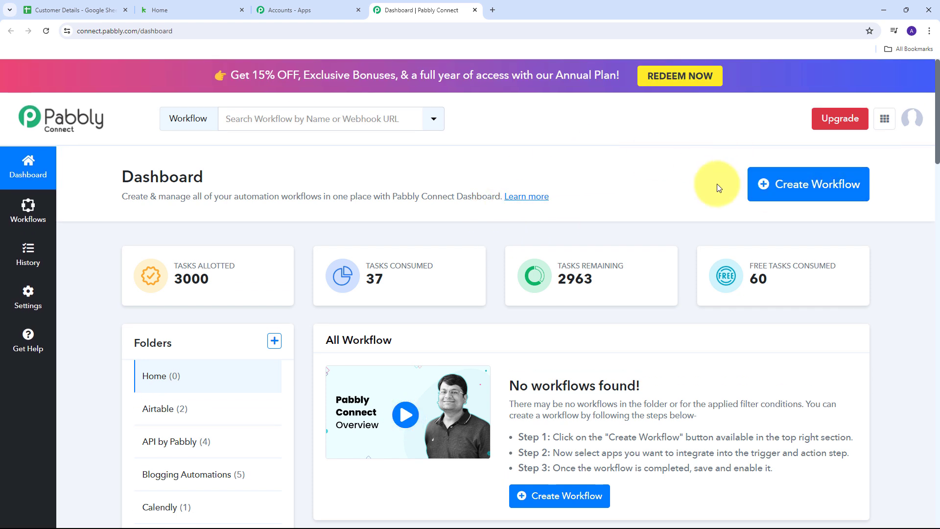
Create a workflow named 'Create Keap Contact from Google Sheets Tables Row' in the Google Sheets folder
{"action": "left_click", "coordinate": [796, 188]}
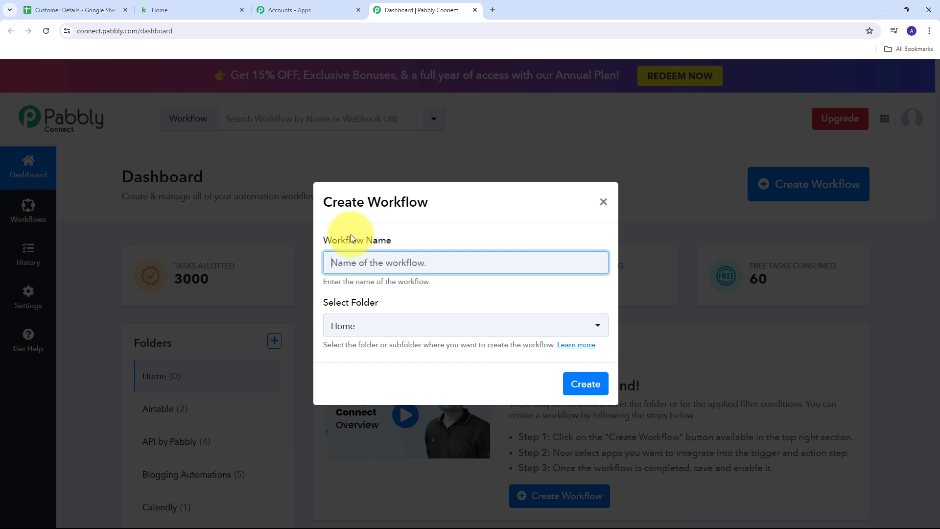
{"action": "type", "text": "Create Keap Contact from Google Sheets Tables Row"}
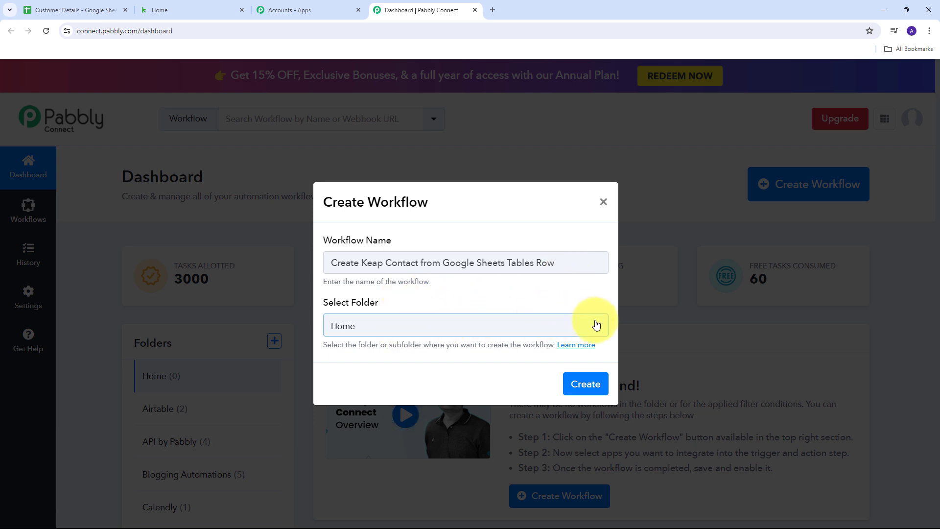
{"action": "left_click", "coordinate": [509, 321]}
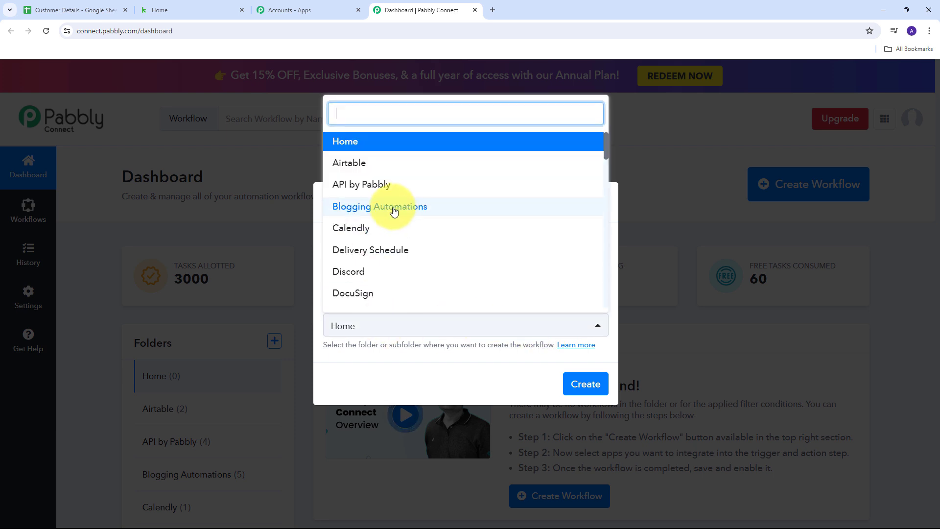
{"action": "scroll", "coordinate": [412, 202], "scroll_direction": "down", "scroll_amount": 5}
{"action": "scroll", "coordinate": [411, 202], "scroll_direction": "down", "scroll_amount": 5}
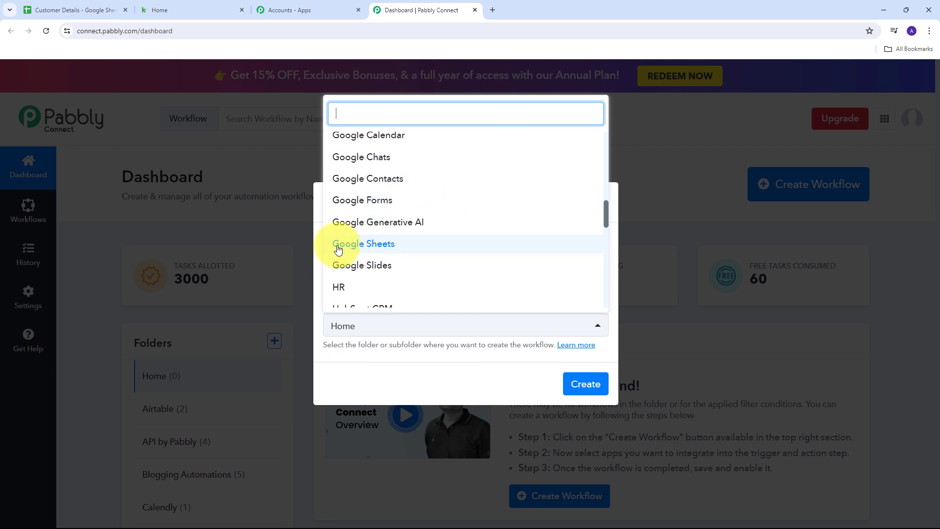
{"action": "left_click", "coordinate": [378, 247]}
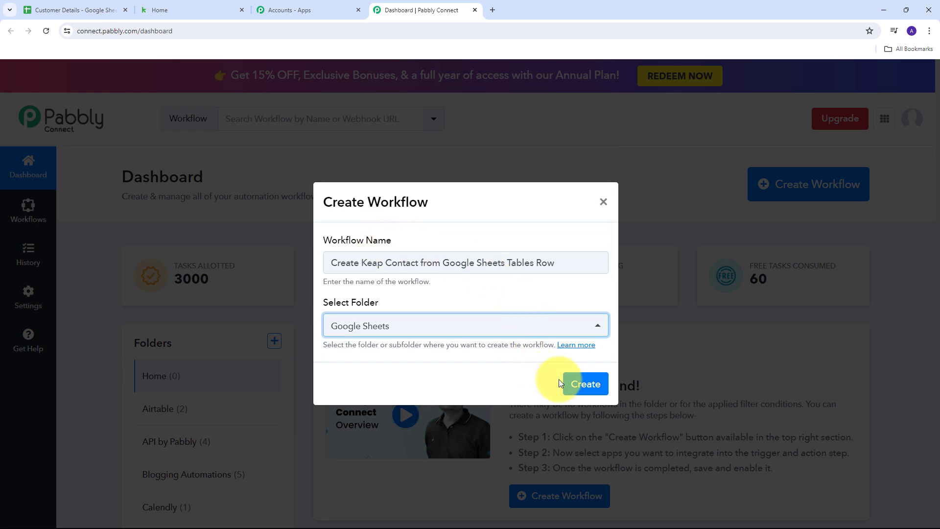
{"action": "left_click", "coordinate": [583, 384]}
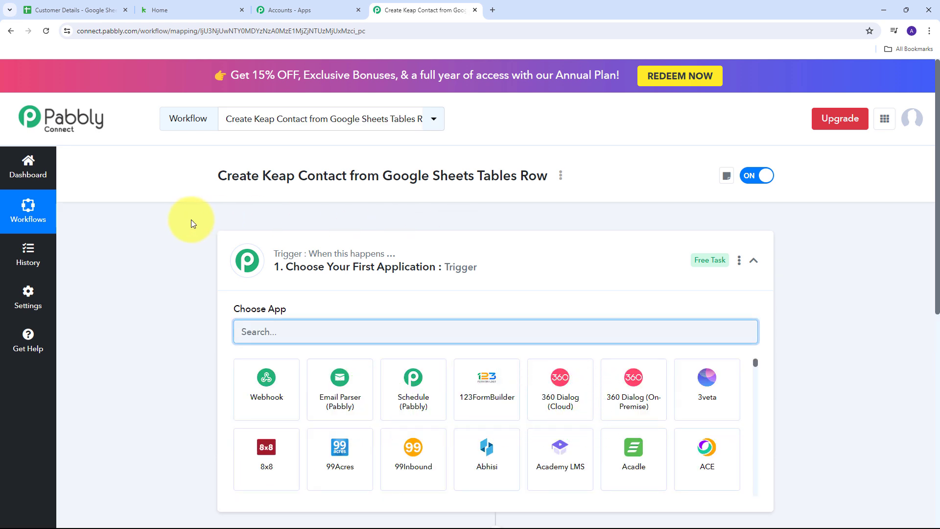
Set Google Sheets as the trigger app with the 'New or Updated Spreadsheet Row' event
{"action": "scroll", "coordinate": [191, 220], "scroll_direction": "down", "scroll_amount": 3}
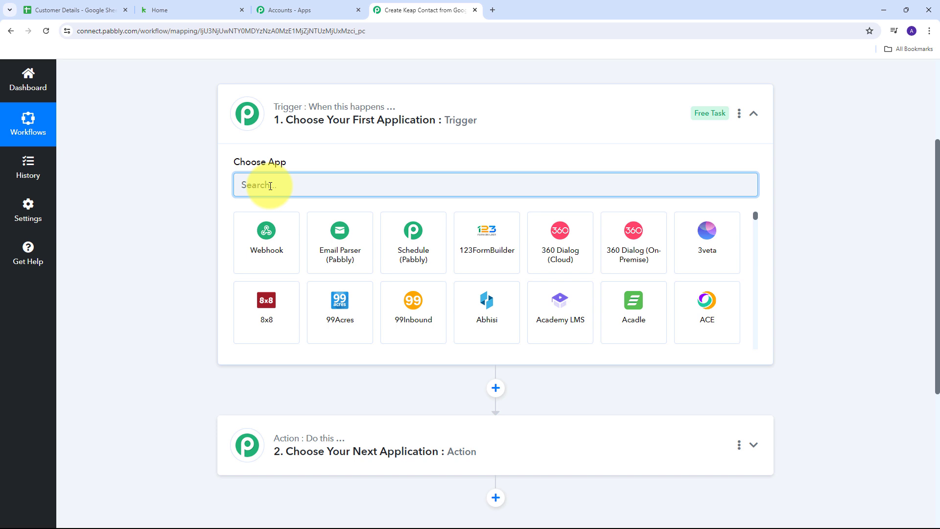
{"action": "type", "text": "Google Sheets"}
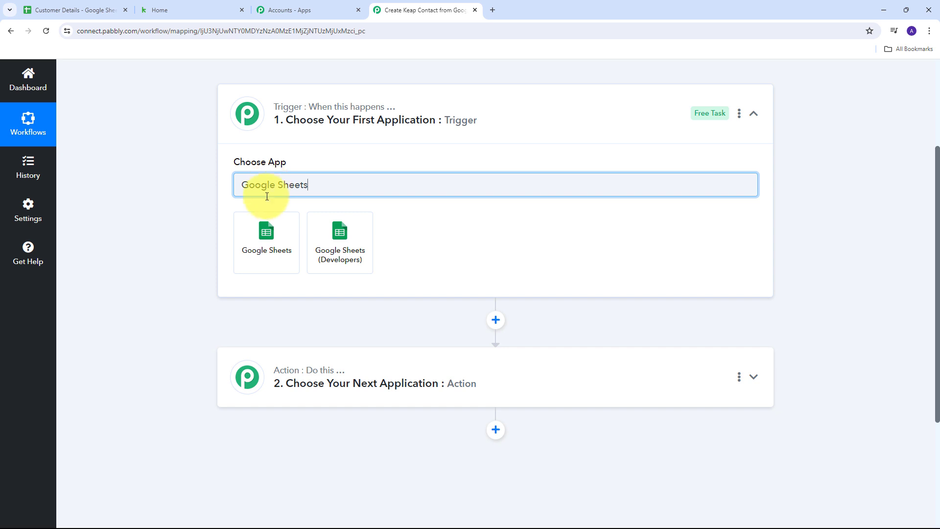
{"action": "left_click", "coordinate": [269, 246]}
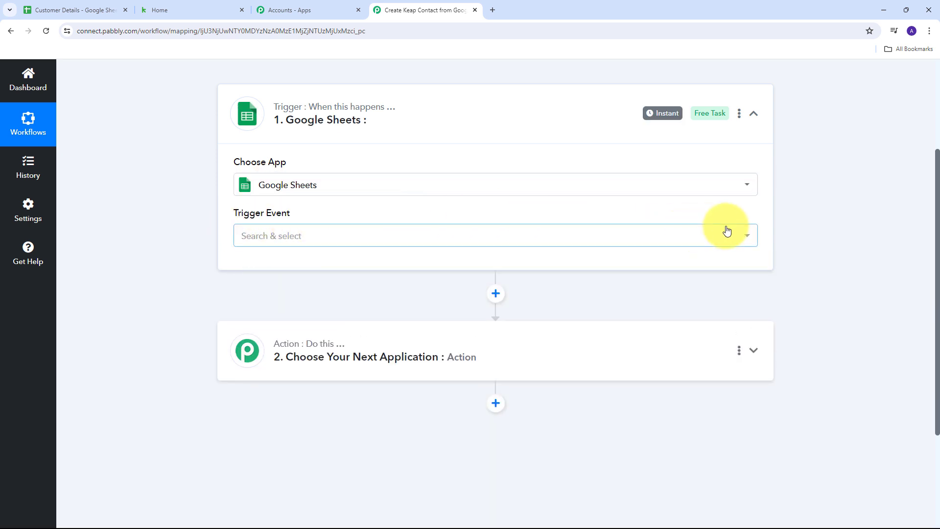
{"action": "left_click", "coordinate": [621, 237]}
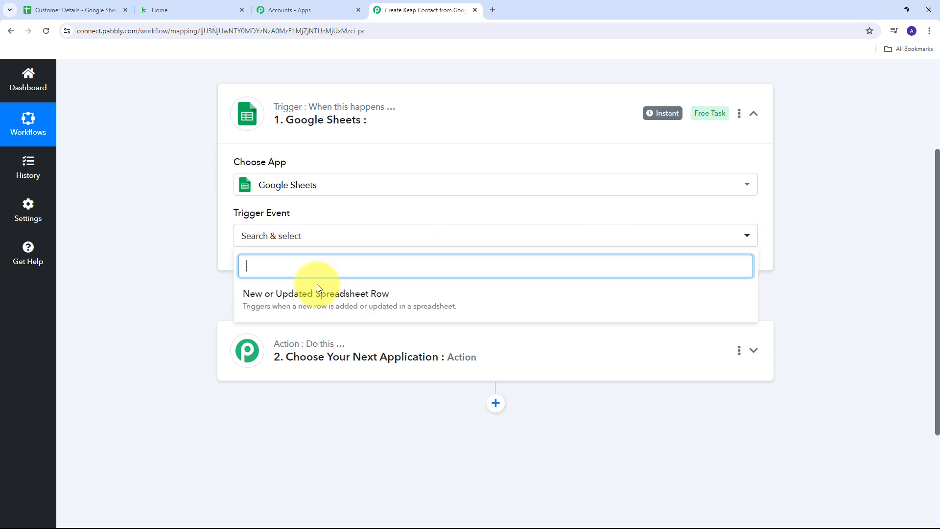
{"action": "left_click", "coordinate": [297, 307]}
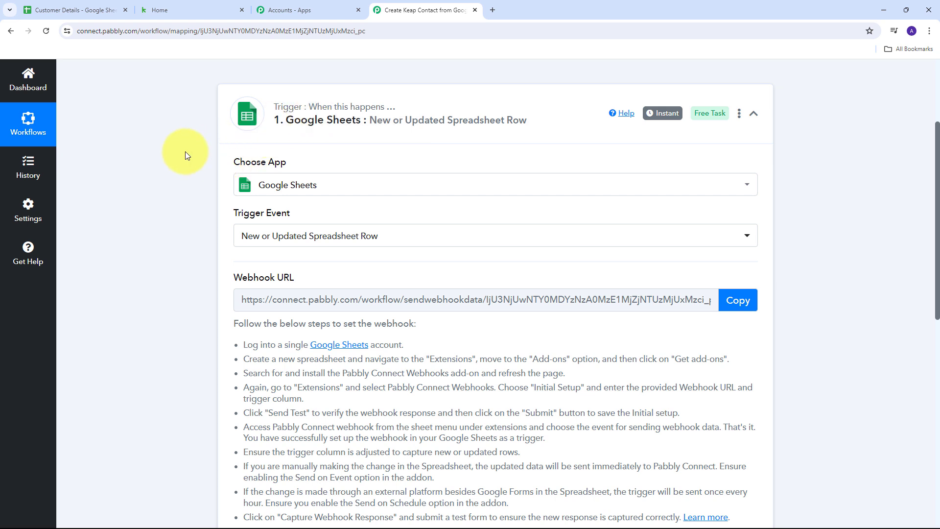
Copy the trigger's webhook URL and switch to the Customer Details spreadsheet tab
{"action": "scroll", "coordinate": [178, 248], "scroll_direction": "down", "scroll_amount": 1}
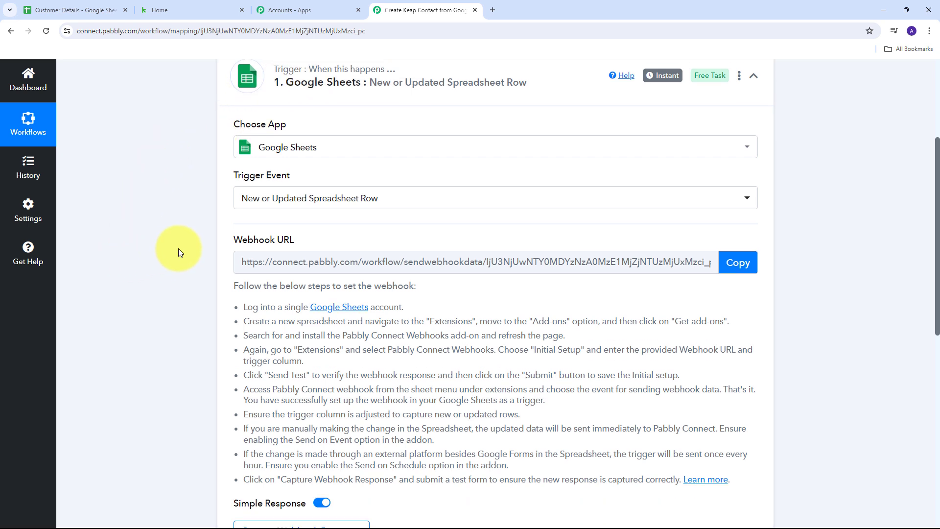
{"action": "triple_click", "coordinate": [260, 230]}
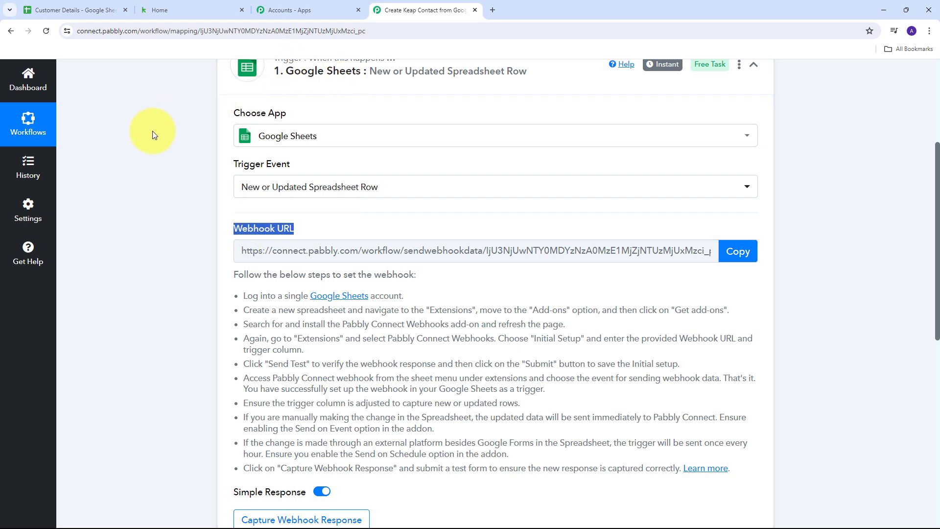
{"action": "scroll", "coordinate": [255, 245], "scroll_direction": "down", "scroll_amount": 1}
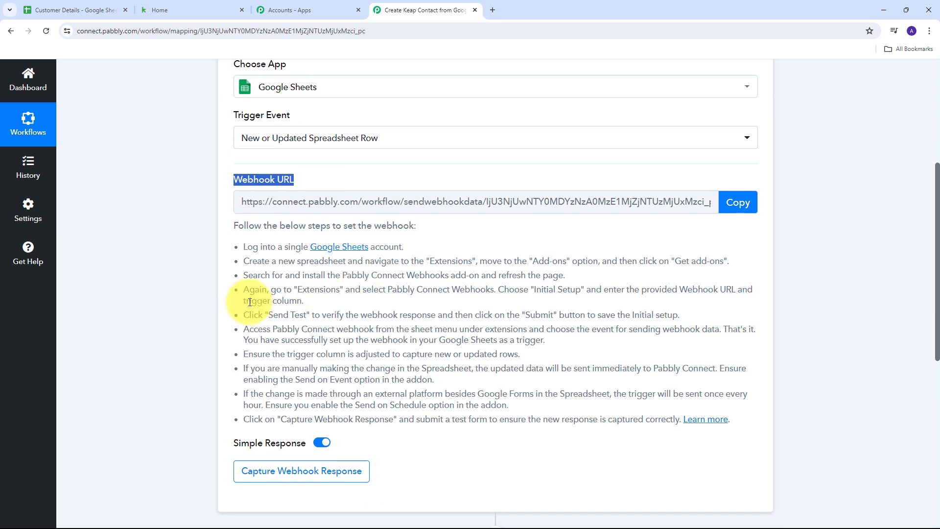
{"action": "left_click_drag", "start_coordinate": [240, 246], "coordinate": [760, 415]}
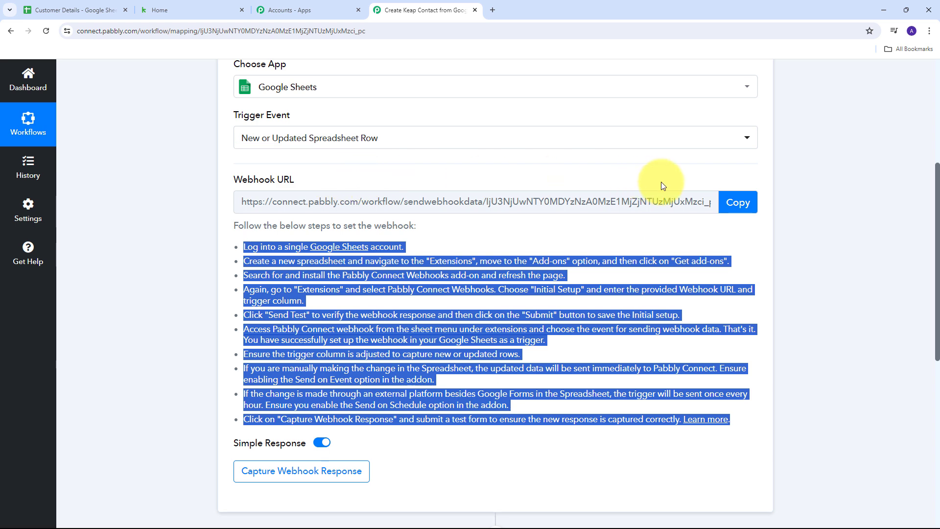
{"action": "left_click", "coordinate": [732, 204]}
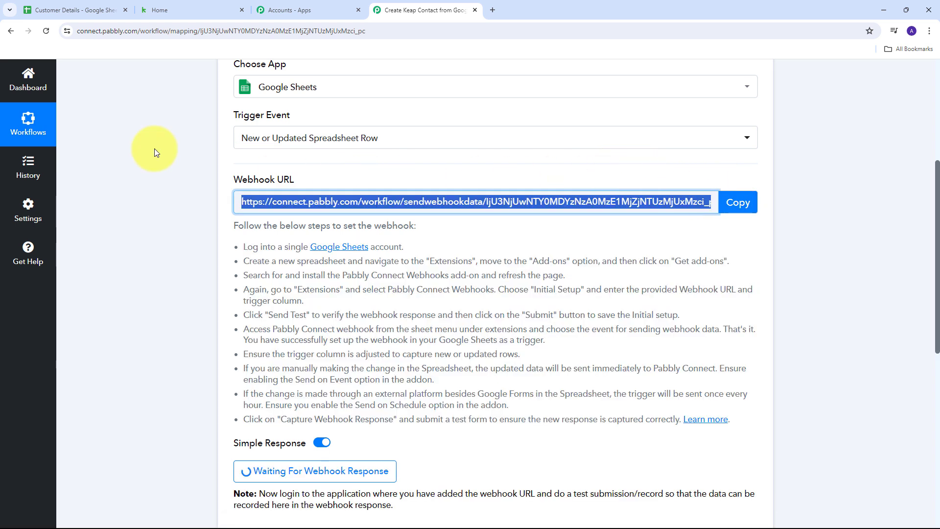
{"action": "left_click", "coordinate": [59, 10]}
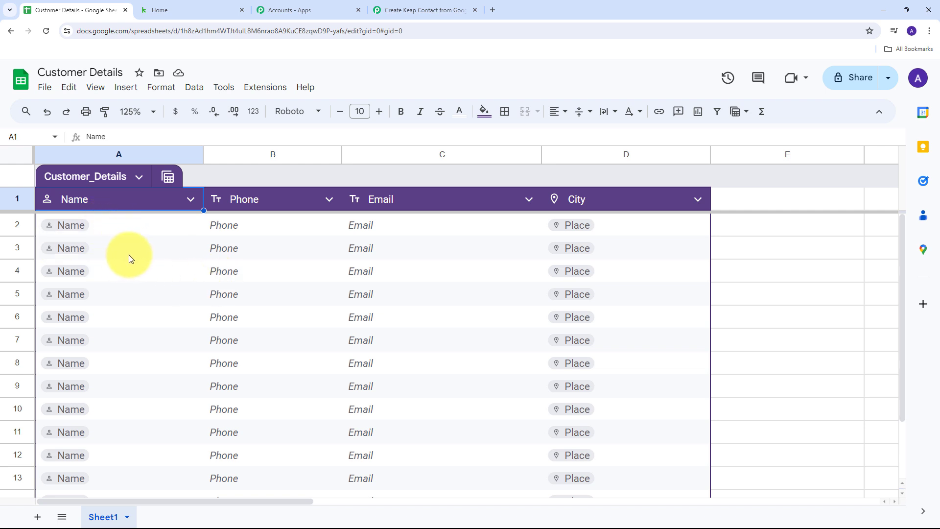
{"action": "left_click", "coordinate": [261, 91]}
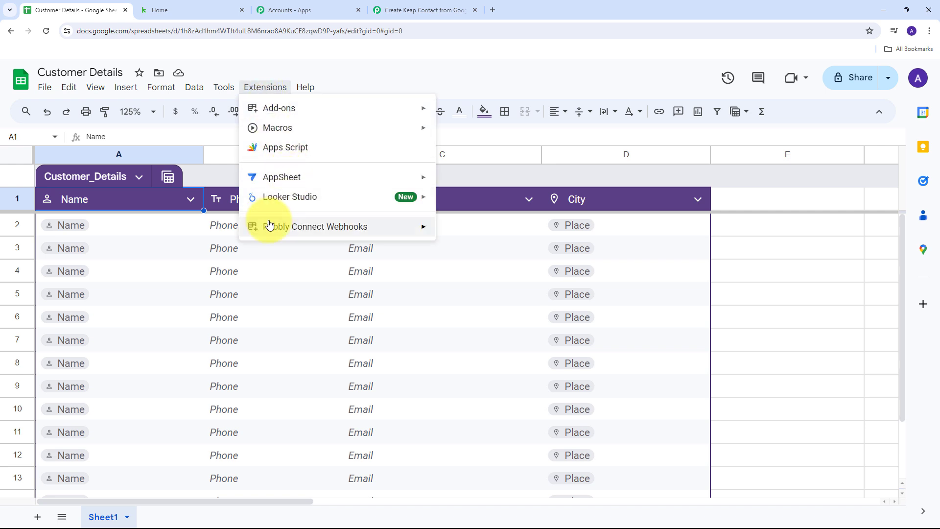
{"action": "mouse_move", "coordinate": [268, 224]}
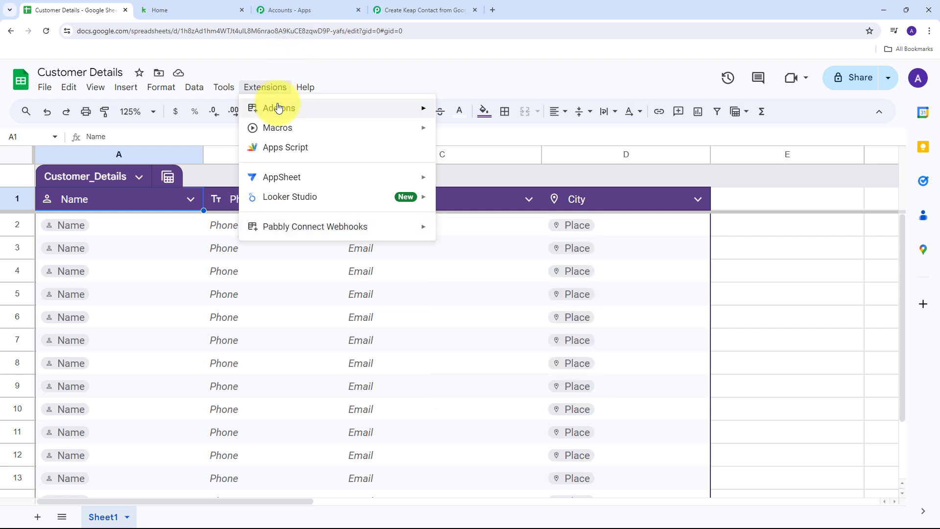
{"action": "mouse_move", "coordinate": [276, 108]}
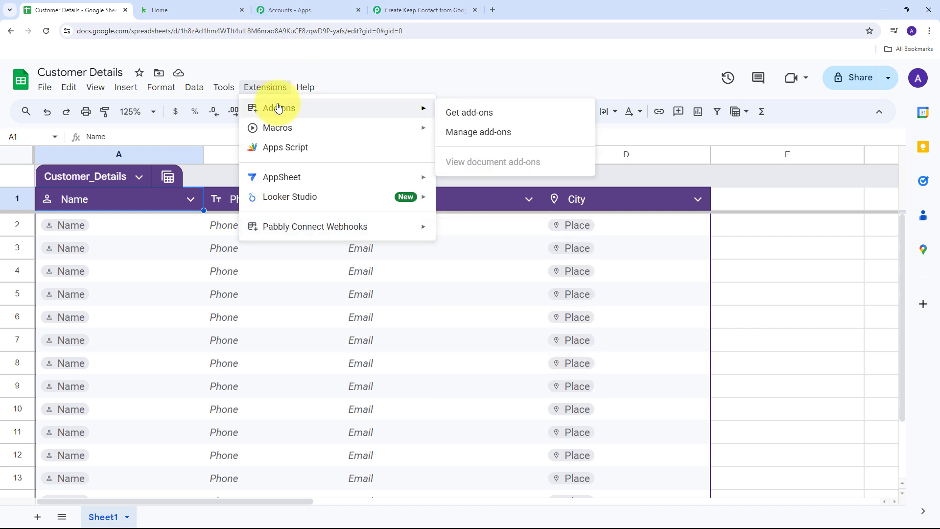
{"action": "left_click", "coordinate": [465, 113]}
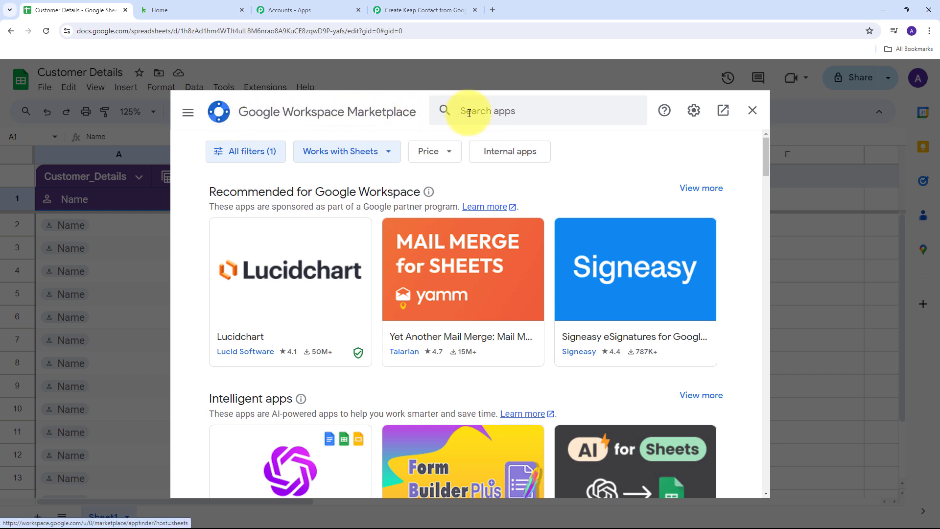
{"action": "left_click", "coordinate": [449, 109]}
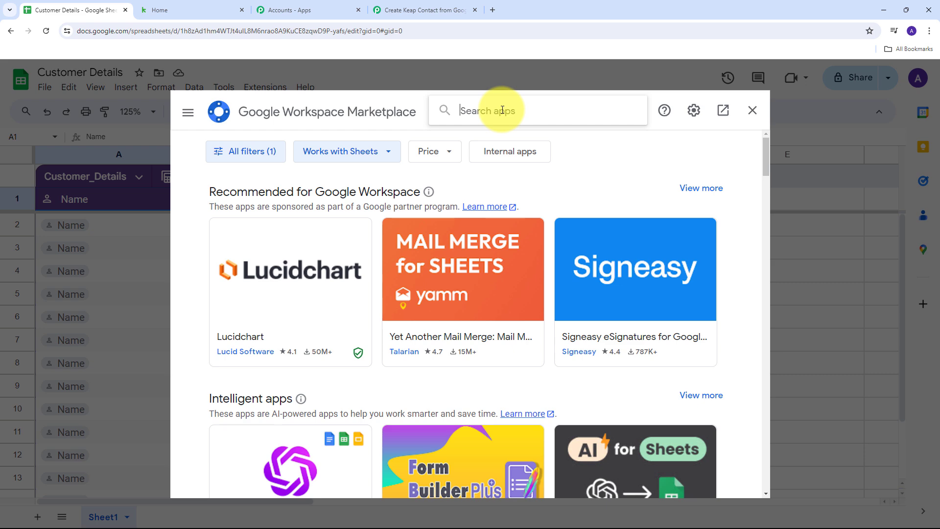
{"action": "type", "text": "Pabbly Connect Webhooks"}
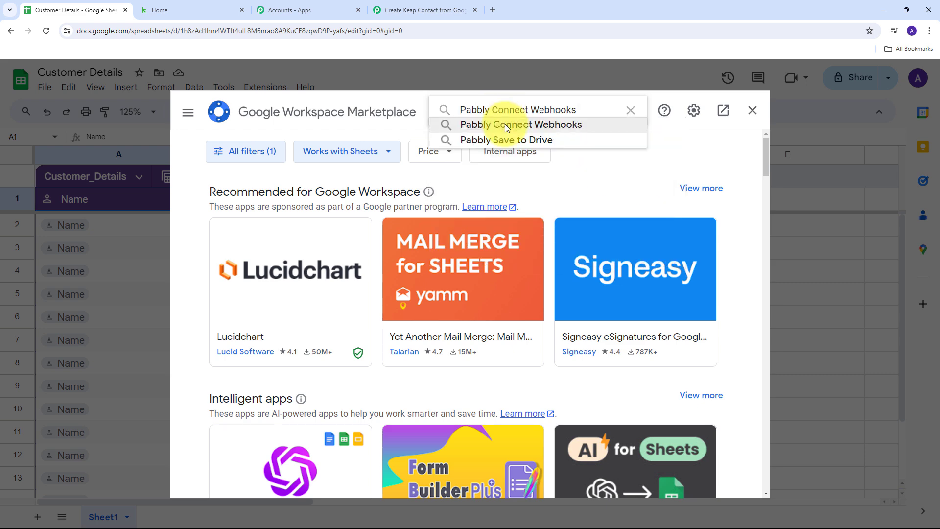
{"action": "left_click", "coordinate": [504, 125]}
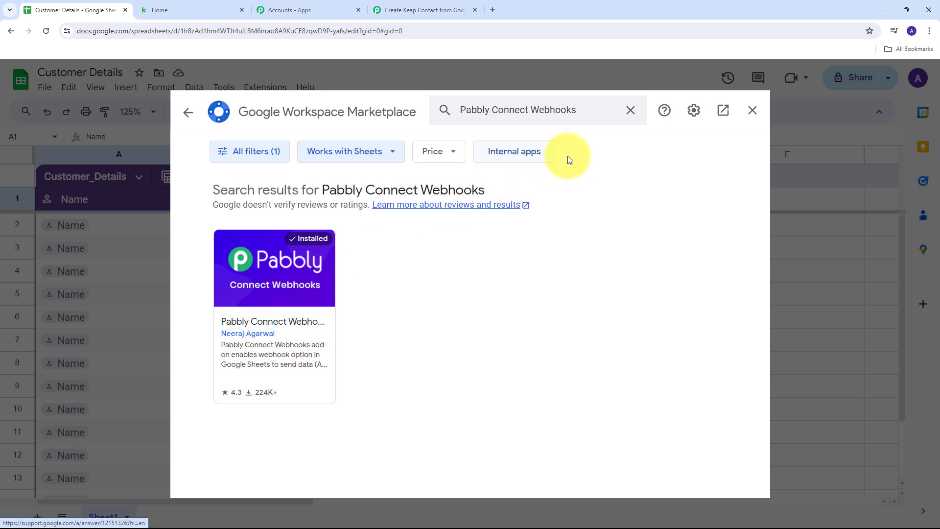
{"action": "left_click", "coordinate": [752, 112]}
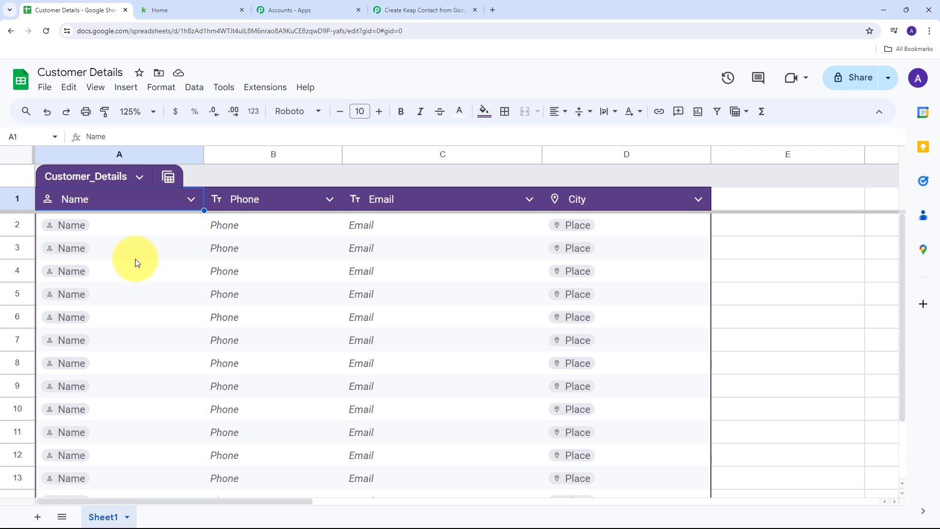
{"action": "left_click", "coordinate": [260, 91]}
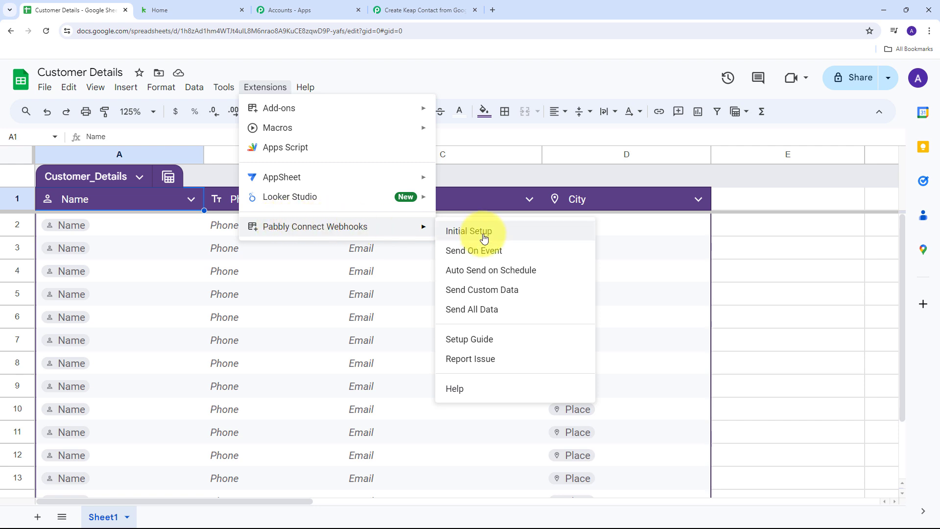
In the webhook add-on's Initial Setup, paste the webhook URL, set trigger column D, and submit
{"action": "left_click", "coordinate": [514, 239]}
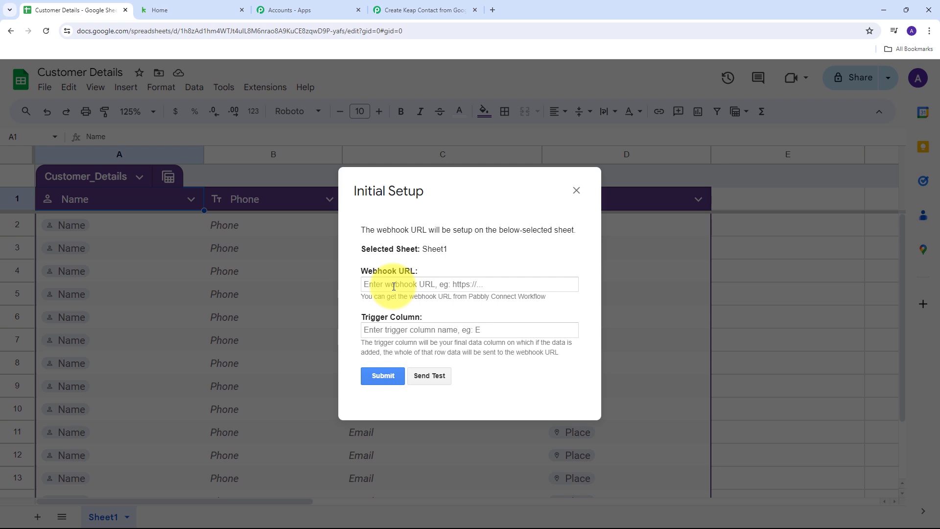
{"action": "left_click", "coordinate": [394, 286]}
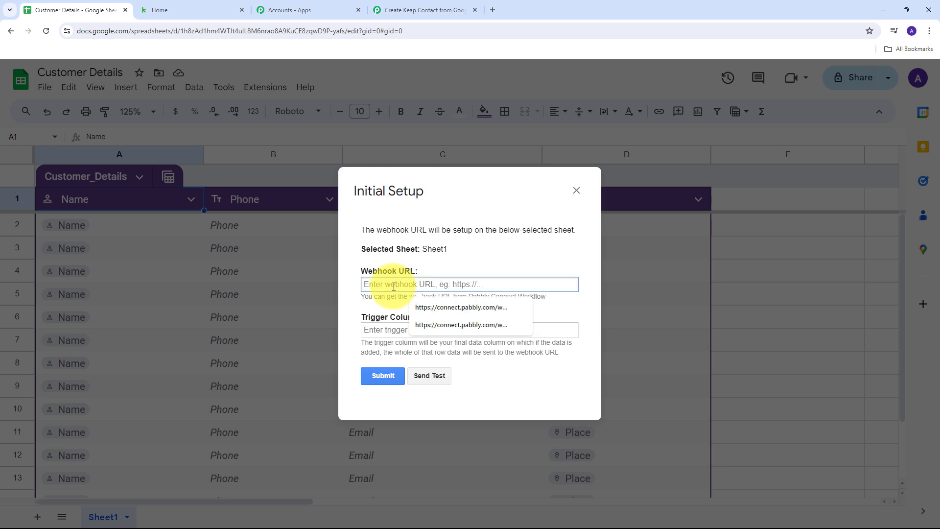
{"action": "key", "text": "ctrl+v"}
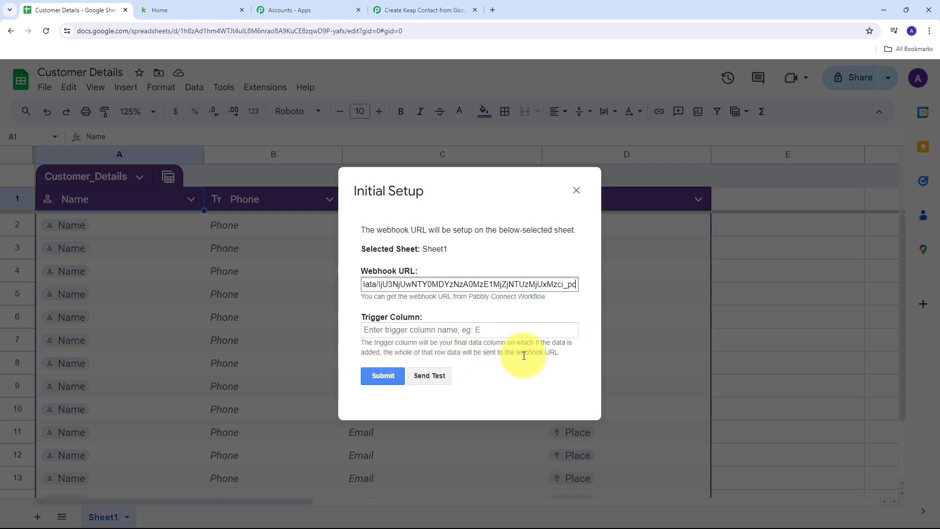
{"action": "left_click", "coordinate": [392, 329]}
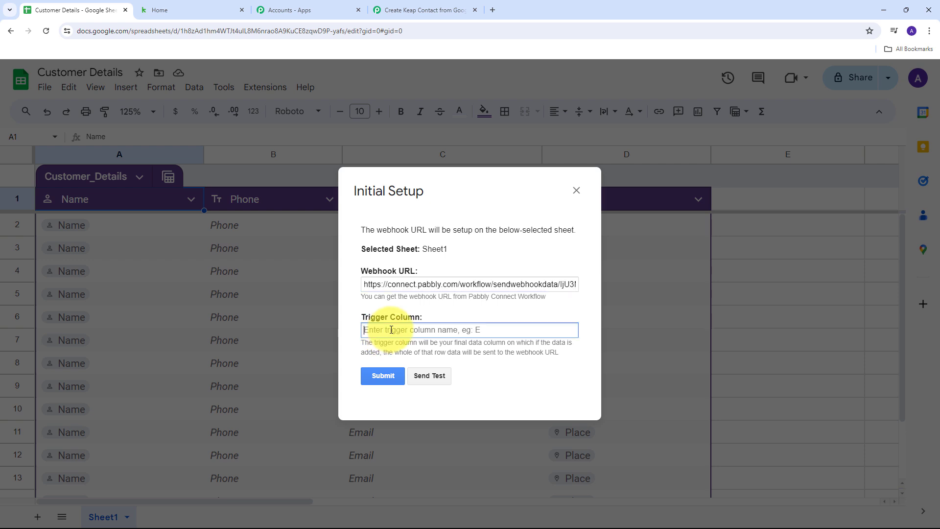
{"action": "type", "text": "D"}
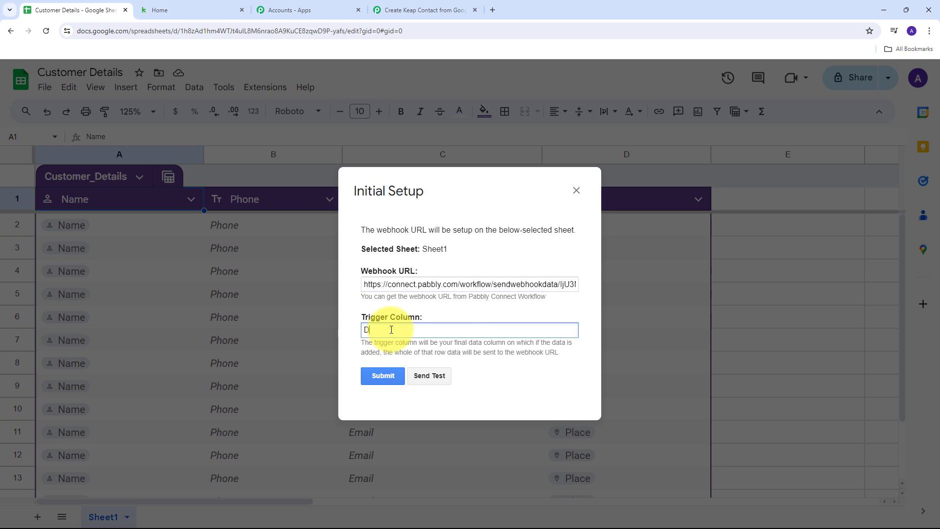
{"action": "left_click", "coordinate": [383, 376]}
{"action": "scroll", "coordinate": [517, 310], "scroll_direction": "down", "scroll_amount": 2}
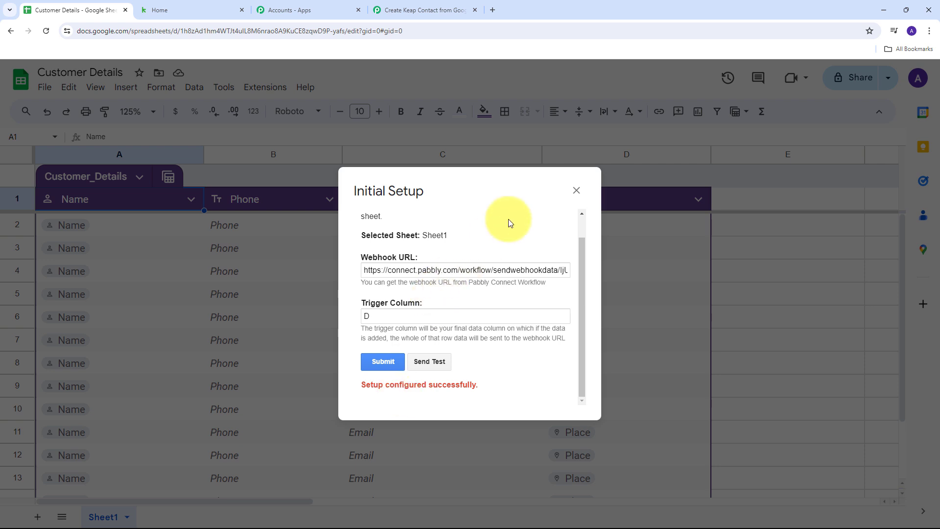
Close the setup dialog and enable Pabbly Connect Webhooks' Send On Event option
{"action": "left_click", "coordinate": [576, 190]}
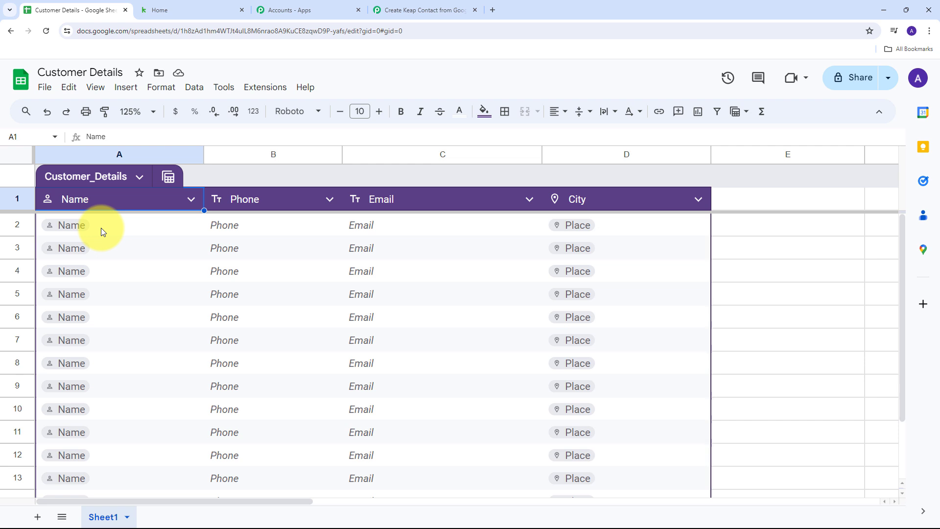
{"action": "left_click", "coordinate": [267, 85]}
{"action": "mouse_move", "coordinate": [273, 229]}
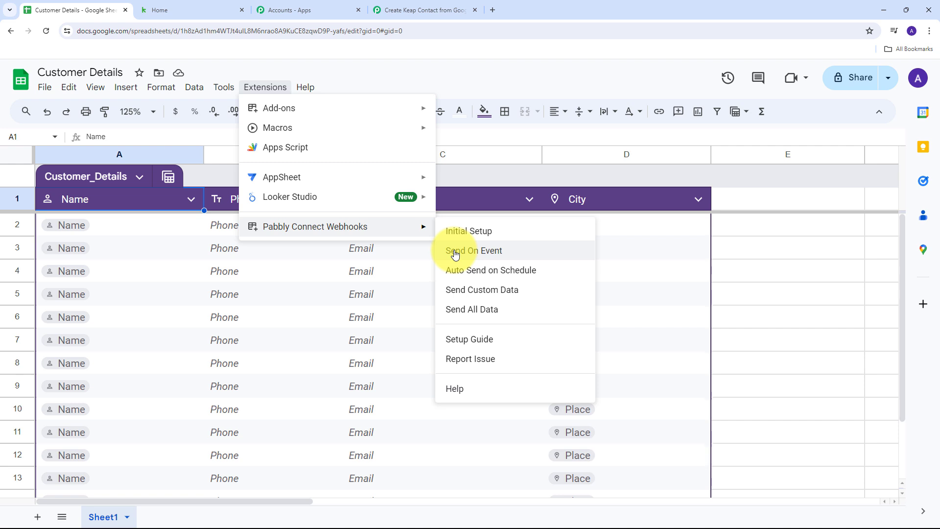
{"action": "left_click", "coordinate": [479, 255]}
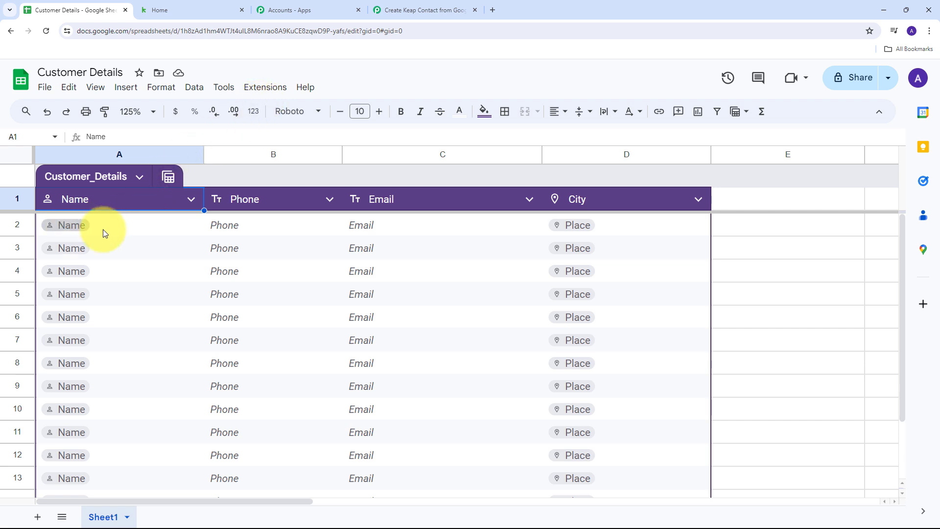
Fill row 2 with a test customer's name, phone number and e-mail address
{"action": "double_click", "coordinate": [74, 226]}
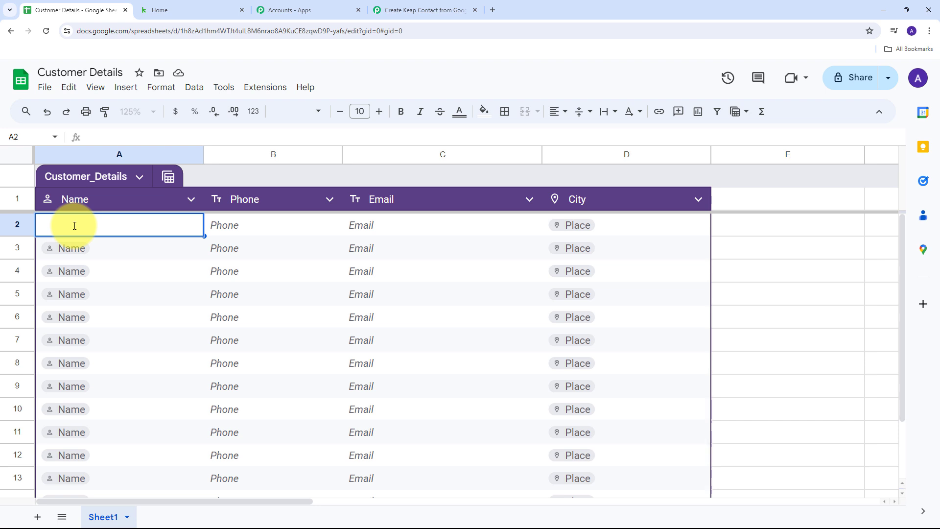
{"action": "type", "text": "Demo User"}
{"action": "key", "text": "Tab"}
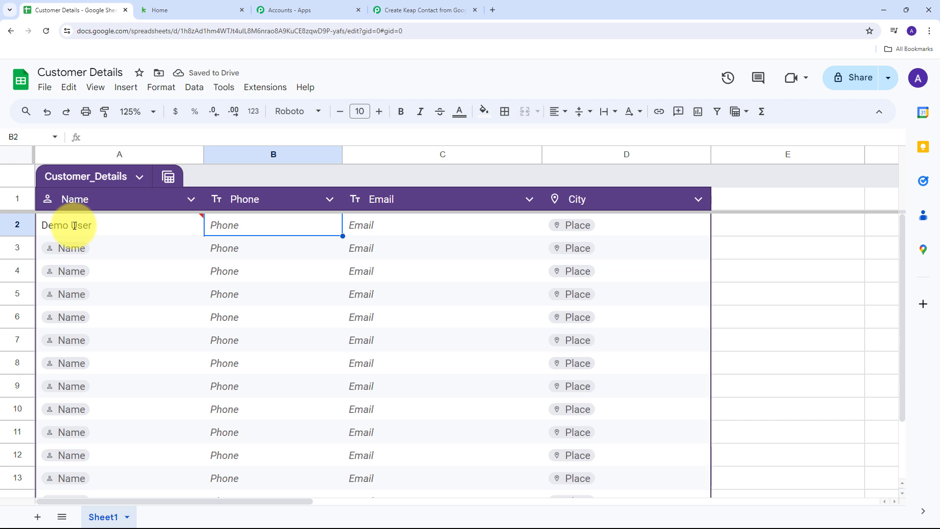
{"action": "type", "text": "919999999999"}
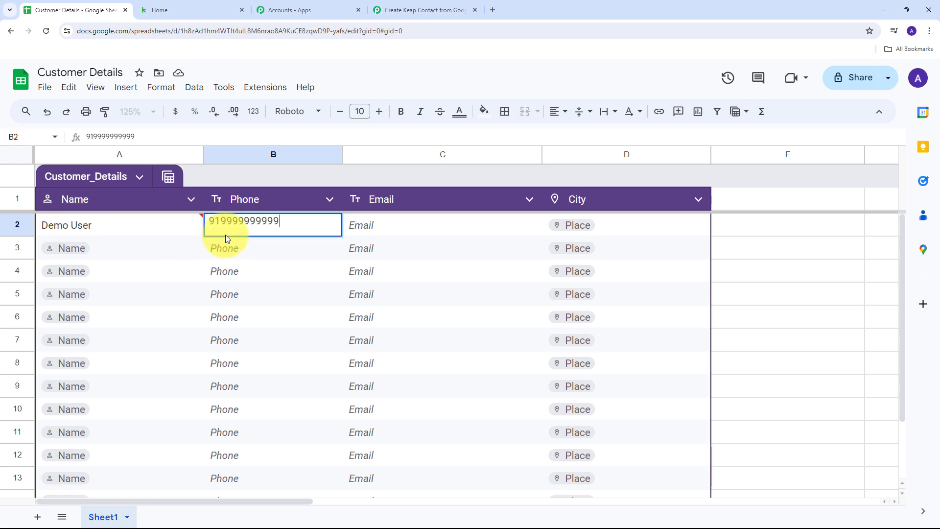
{"action": "mouse_move", "coordinate": [233, 234]}
{"action": "key", "text": "Tab"}
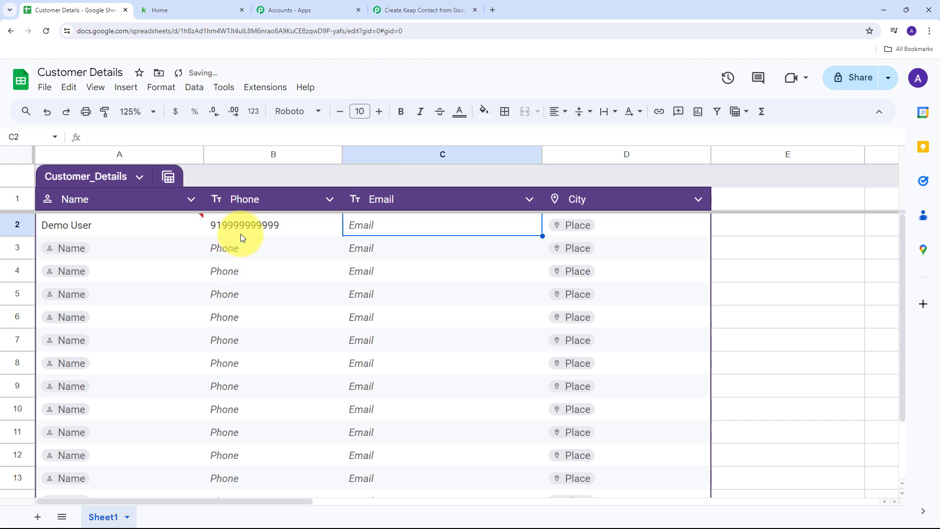
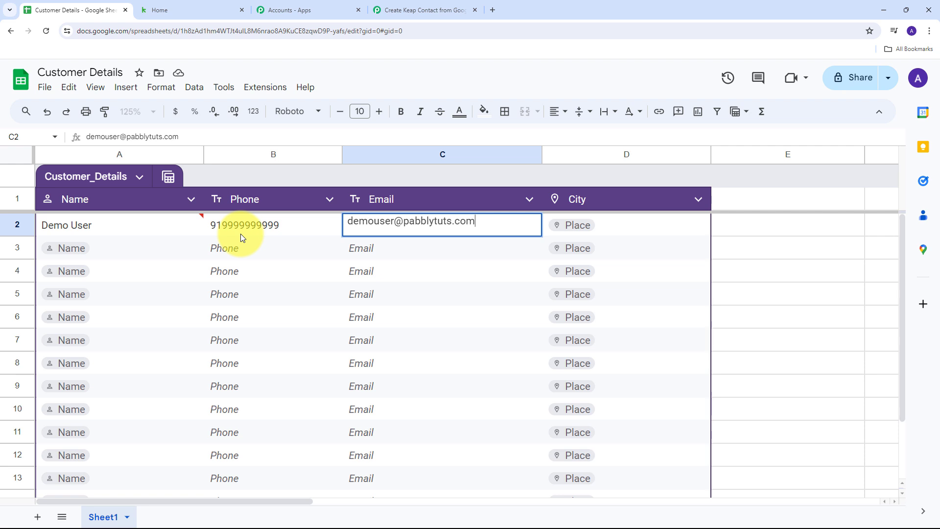
{"action": "key", "text": "Tab"}
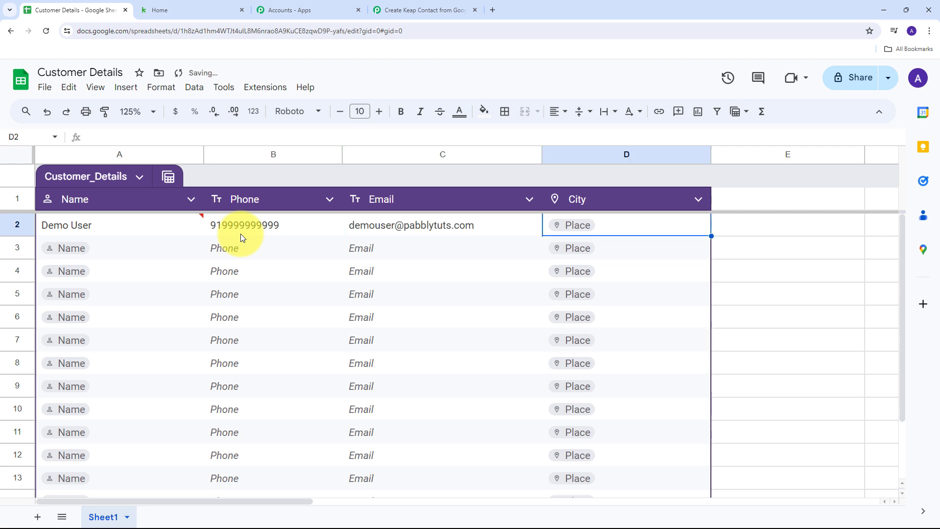
Enter Bhopal as the City in cell D2 using the place suggestion
{"action": "key", "text": "Return"}
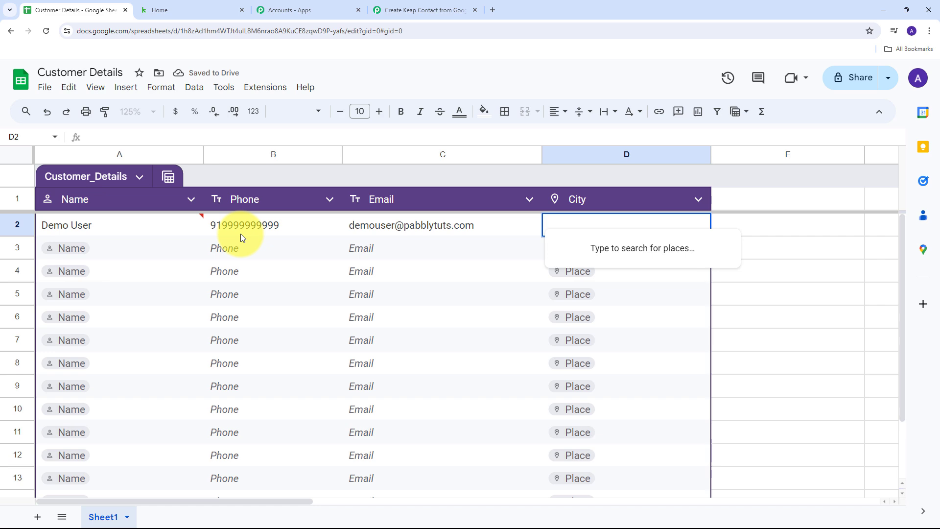
{"action": "type", "text": "Bhopal"}
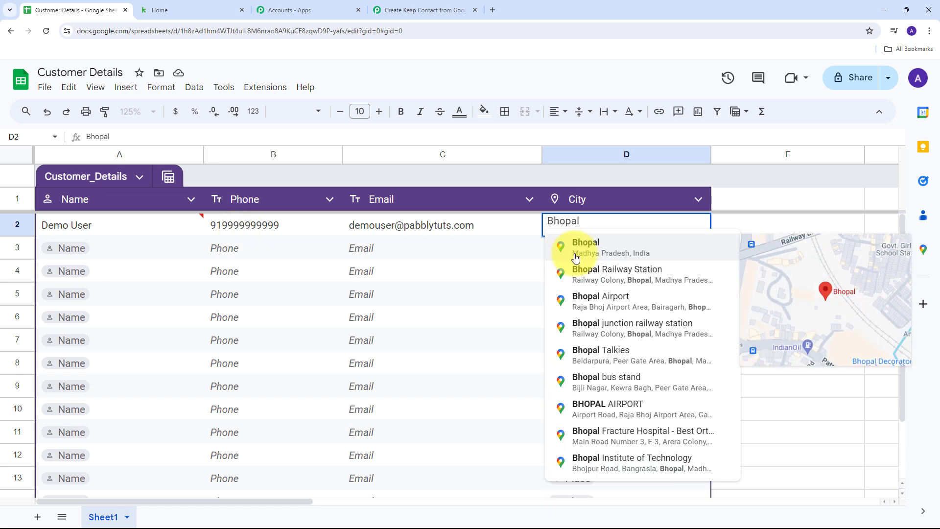
{"action": "left_click", "coordinate": [602, 249]}
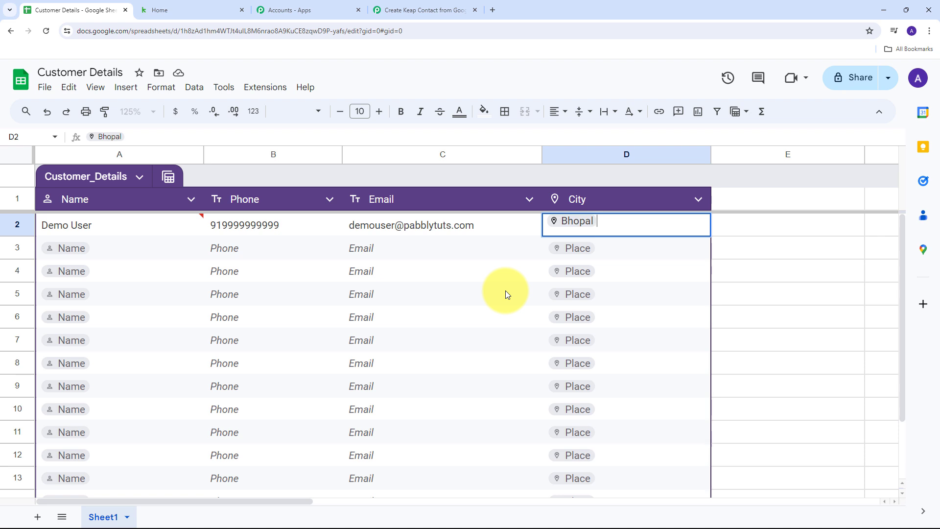
{"action": "left_click", "coordinate": [182, 254]}
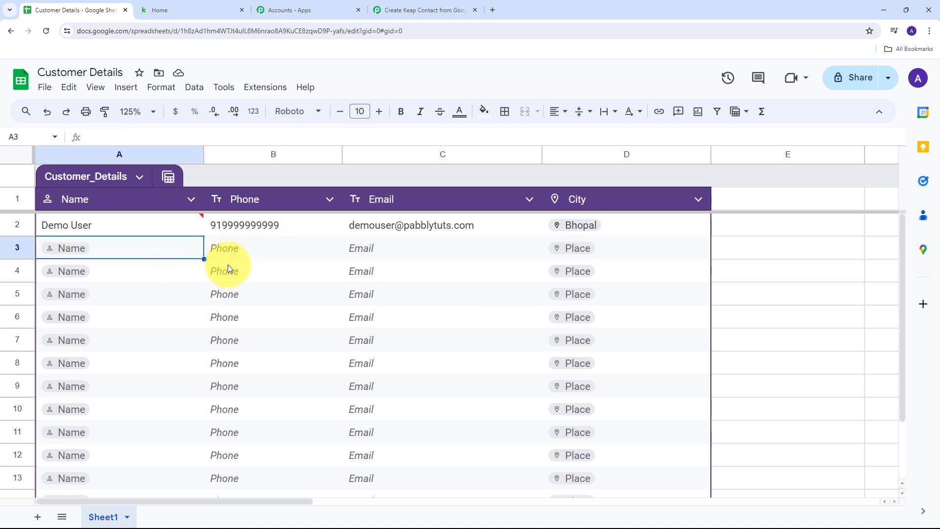
Back in the workflow, check that the response shows trigger column D and spreadsheet Customer Details
{"action": "left_click", "coordinate": [406, 8]}
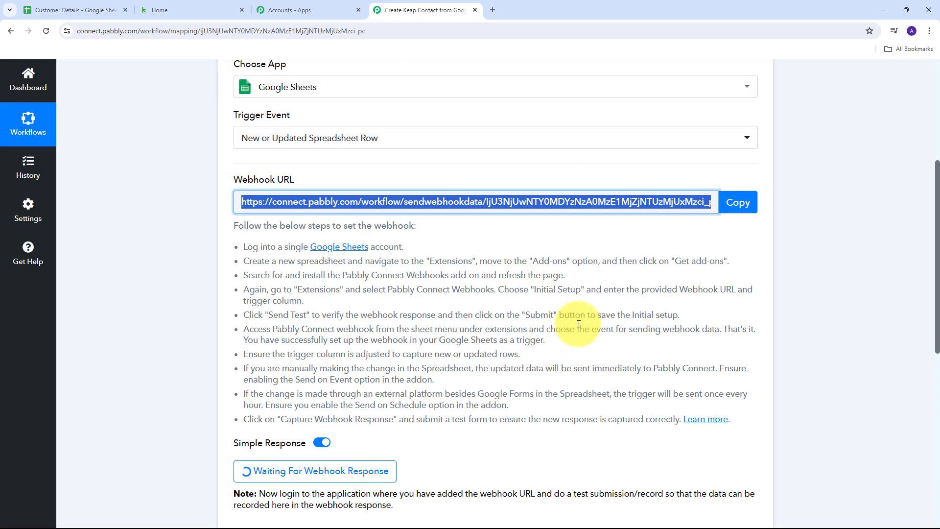
{"action": "scroll", "coordinate": [619, 308], "scroll_direction": "down", "scroll_amount": 4}
{"action": "scroll", "coordinate": [851, 242], "scroll_direction": "down", "scroll_amount": 5}
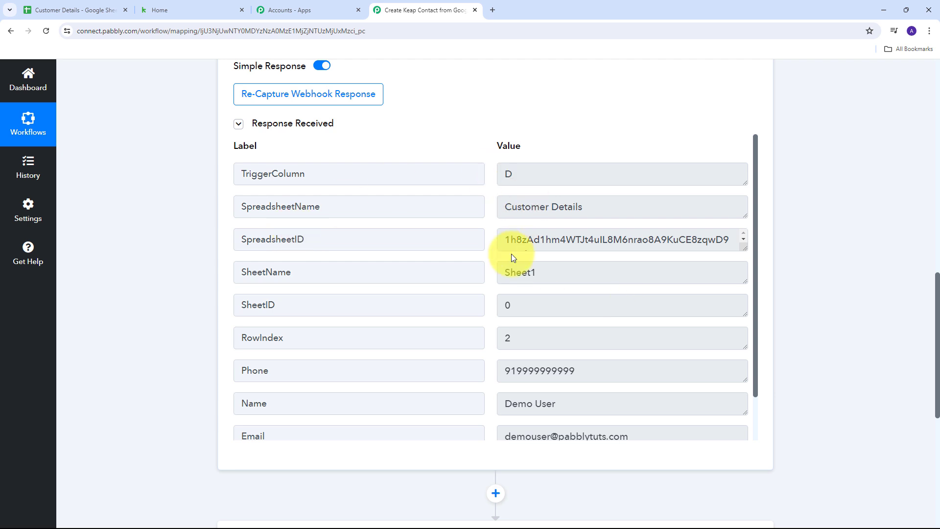
{"action": "double_click", "coordinate": [525, 173]}
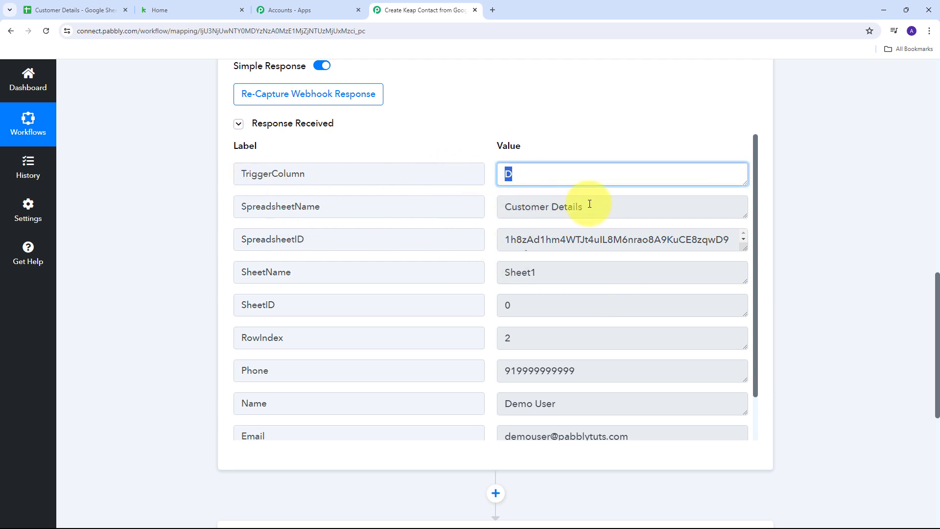
{"action": "triple_click", "coordinate": [645, 205]}
Review the captured Phone, Name, Email and City (Bhopal) values in the received response
{"action": "scroll", "coordinate": [564, 218], "scroll_direction": "down", "scroll_amount": 1}
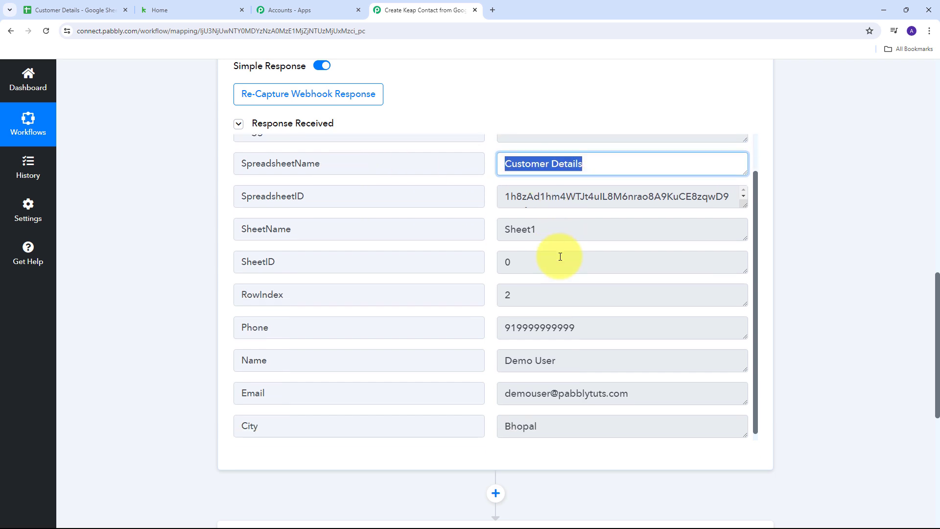
{"action": "triple_click", "coordinate": [657, 323]}
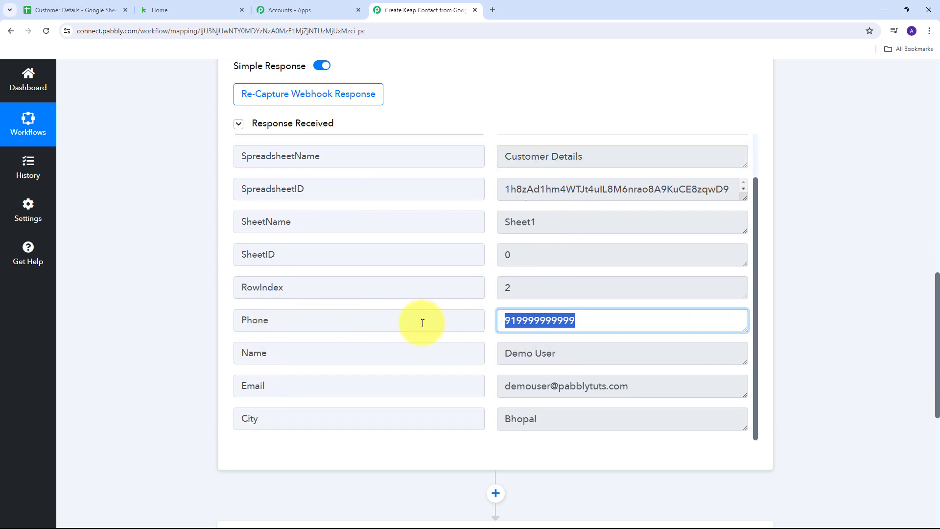
{"action": "scroll", "coordinate": [447, 284], "scroll_direction": "down", "scroll_amount": 2}
{"action": "triple_click", "coordinate": [502, 256]}
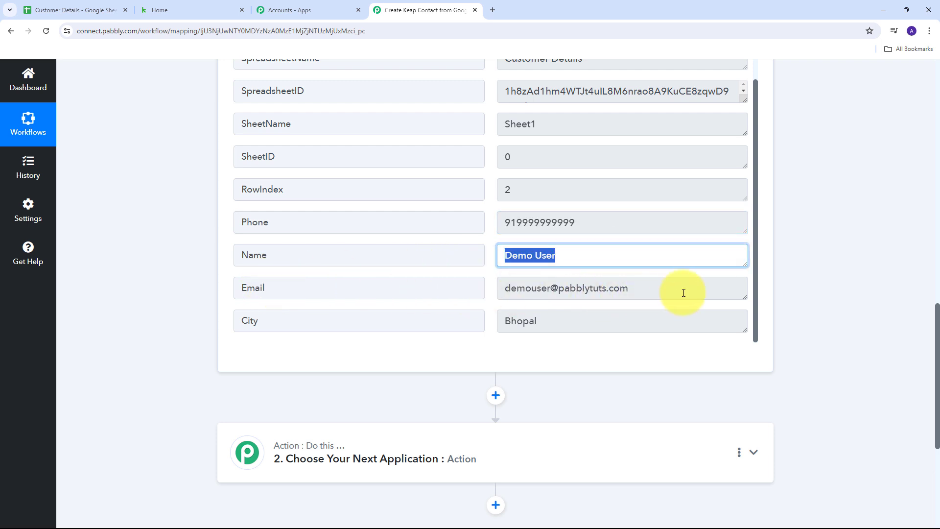
{"action": "triple_click", "coordinate": [510, 289]}
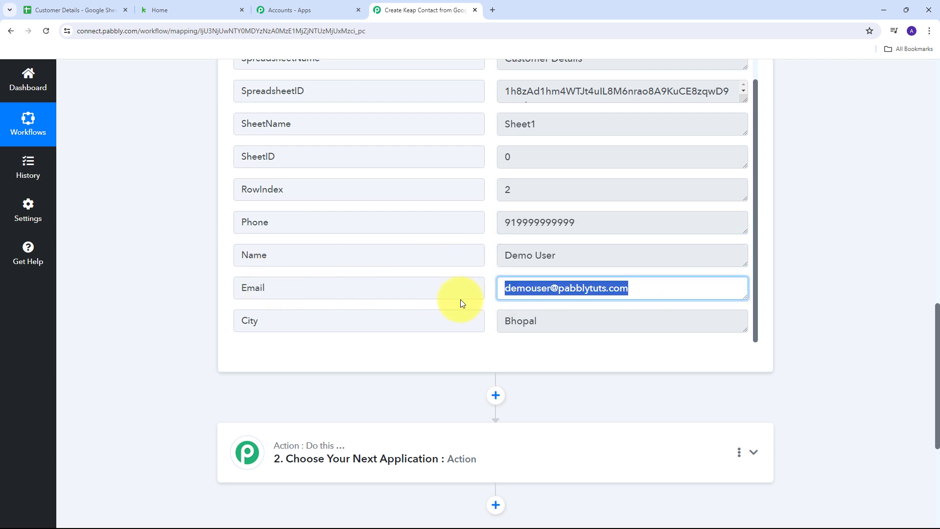
{"action": "triple_click", "coordinate": [584, 324]}
{"action": "left_click", "coordinate": [475, 353]}
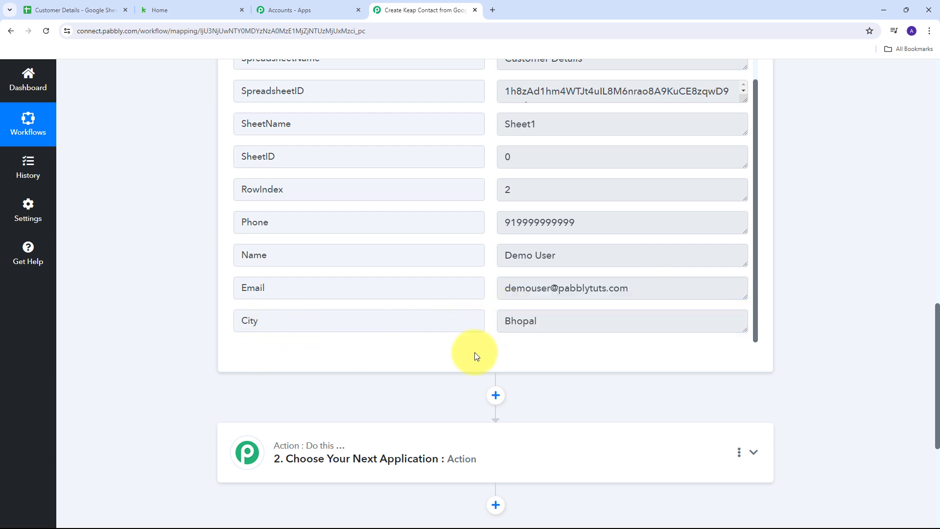
{"action": "scroll", "coordinate": [474, 352], "scroll_direction": "up", "scroll_amount": 1}
{"action": "scroll", "coordinate": [475, 351], "scroll_direction": "down", "scroll_amount": 1}
{"action": "scroll", "coordinate": [474, 356], "scroll_direction": "up", "scroll_amount": 1}
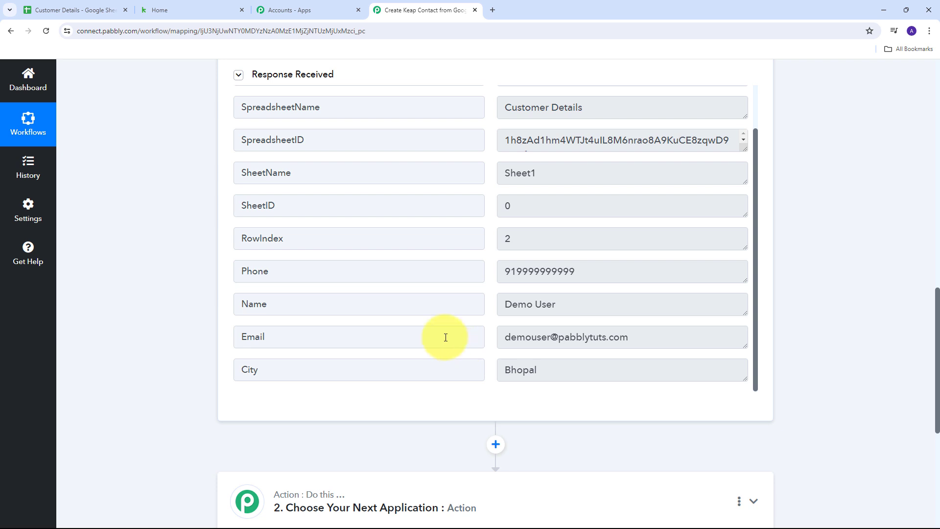
{"action": "scroll", "coordinate": [472, 322], "scroll_direction": "down", "scroll_amount": 1}
{"action": "scroll", "coordinate": [473, 322], "scroll_direction": "up", "scroll_amount": 1}
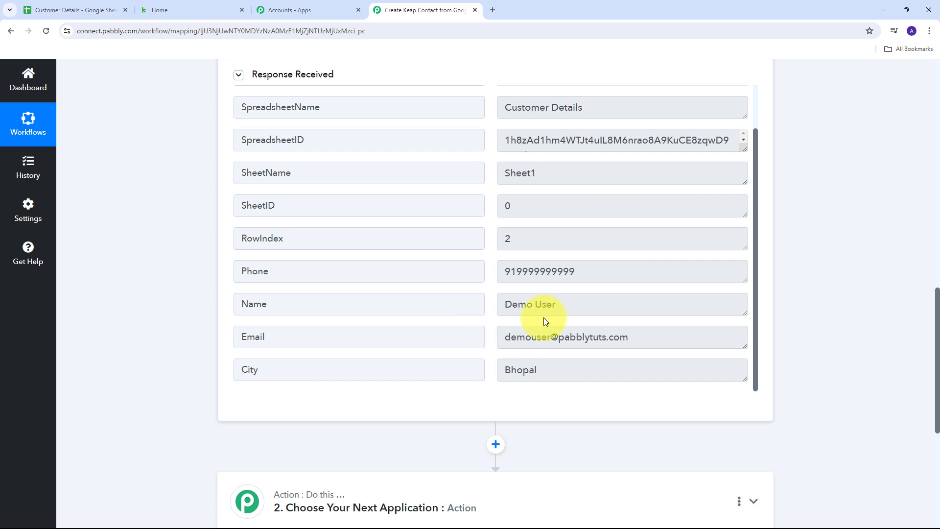
{"action": "scroll", "coordinate": [686, 299], "scroll_direction": "down", "scroll_amount": 1}
{"action": "scroll", "coordinate": [695, 297], "scroll_direction": "down", "scroll_amount": 2}
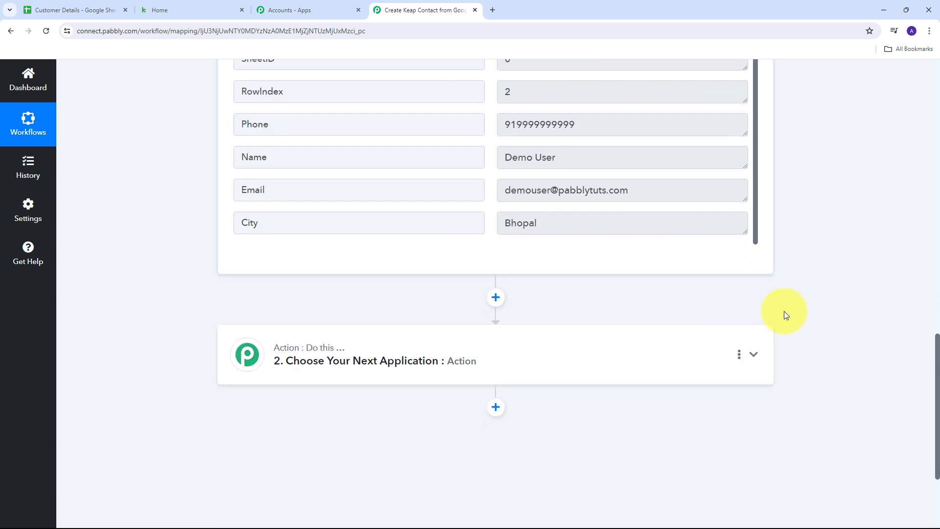
Choose Infusionsoft by Keap as the action app with the Create/Update Contact event, then start connecting
{"action": "left_click", "coordinate": [754, 360]}
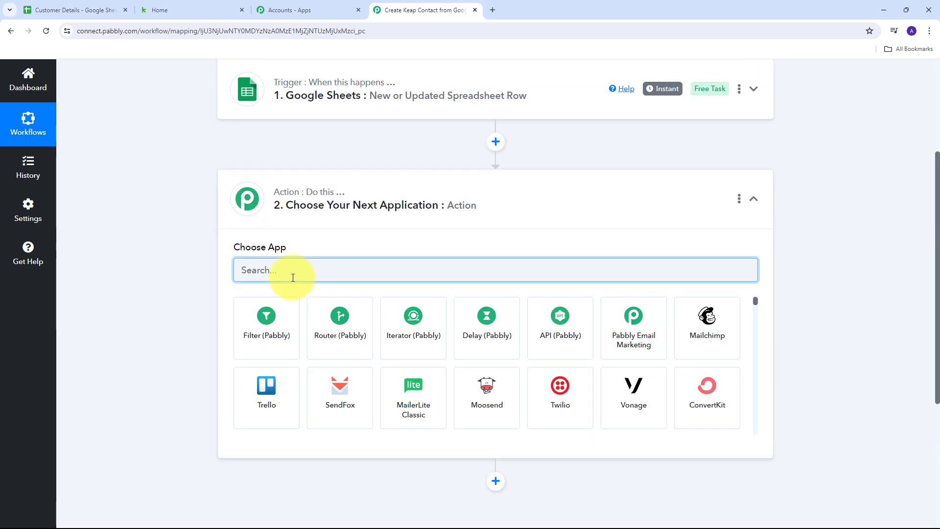
{"action": "type", "text": "Keap"}
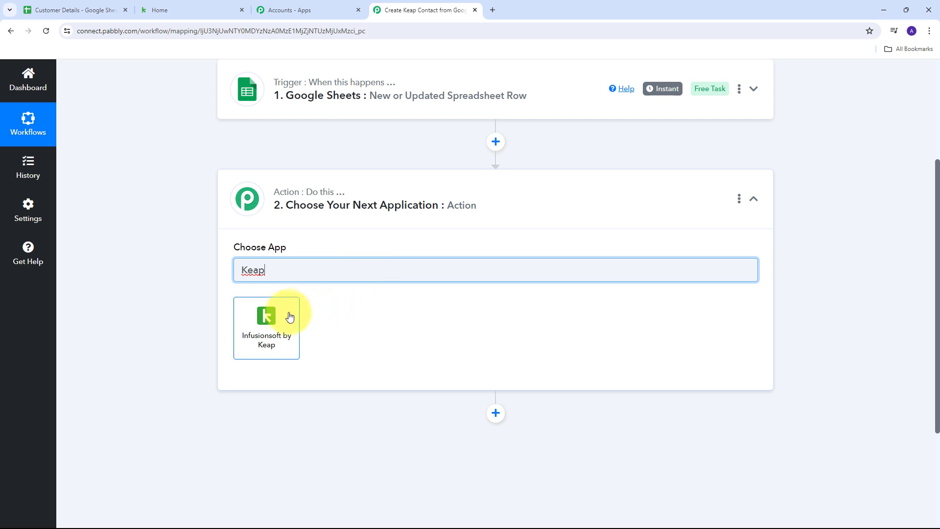
{"action": "left_click", "coordinate": [279, 320]}
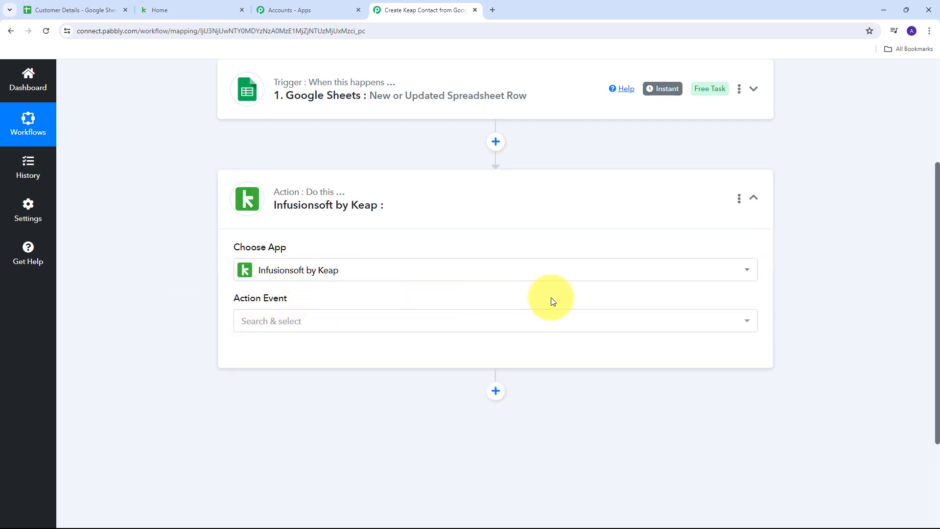
{"action": "left_click", "coordinate": [657, 322]}
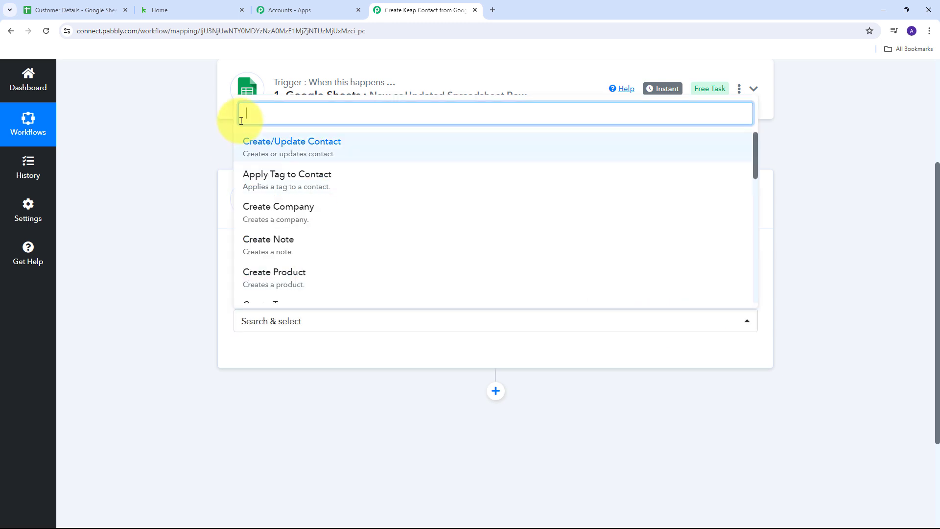
{"action": "left_click", "coordinate": [299, 153]}
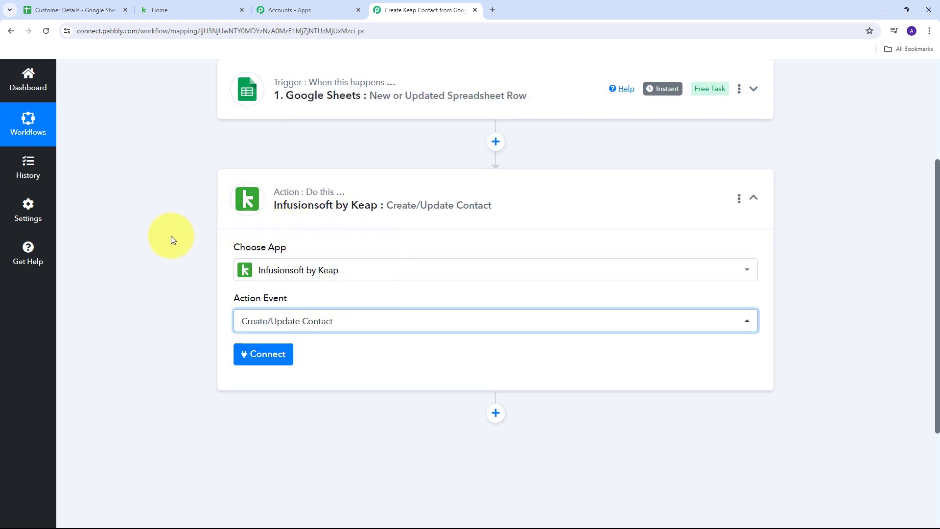
{"action": "left_click", "coordinate": [249, 362]}
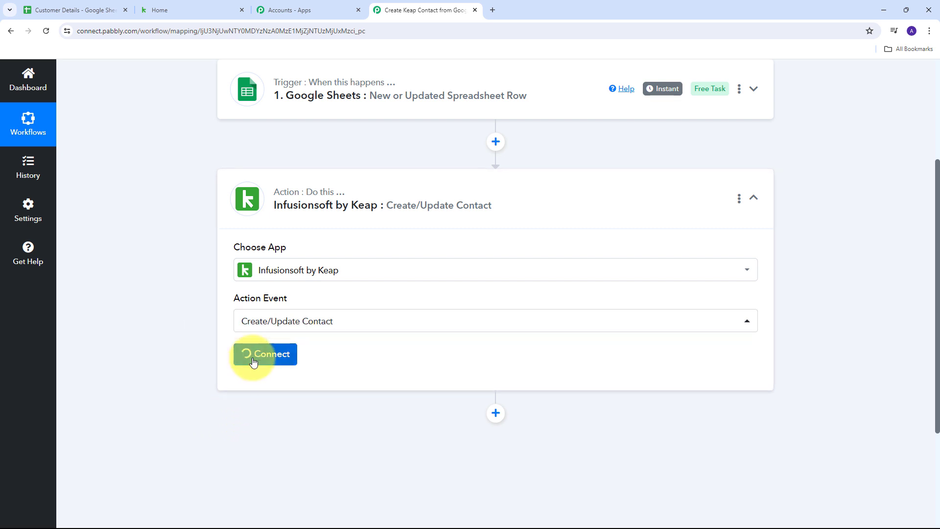
Add and authorize a new Infusionsoft by Keap connection, allowing Pabbly Connect access
{"action": "left_click", "coordinate": [470, 183]}
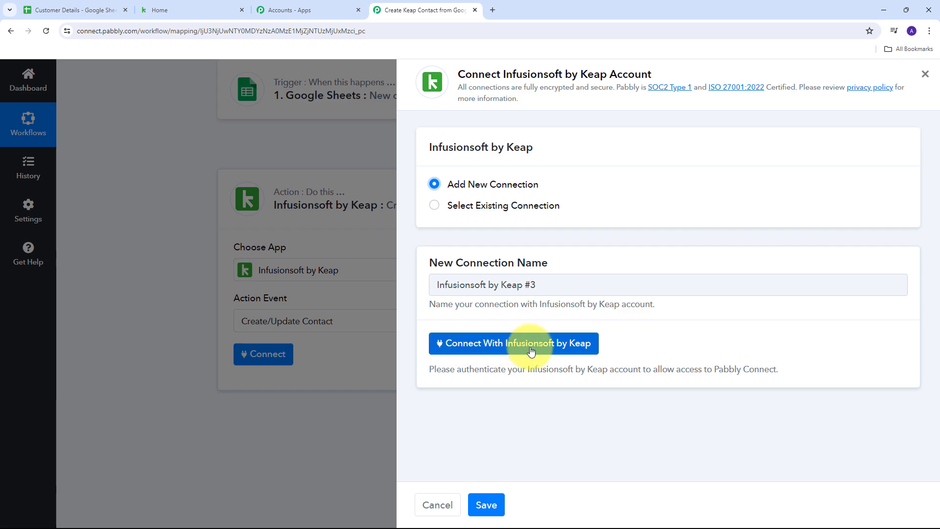
{"action": "left_click", "coordinate": [491, 344]}
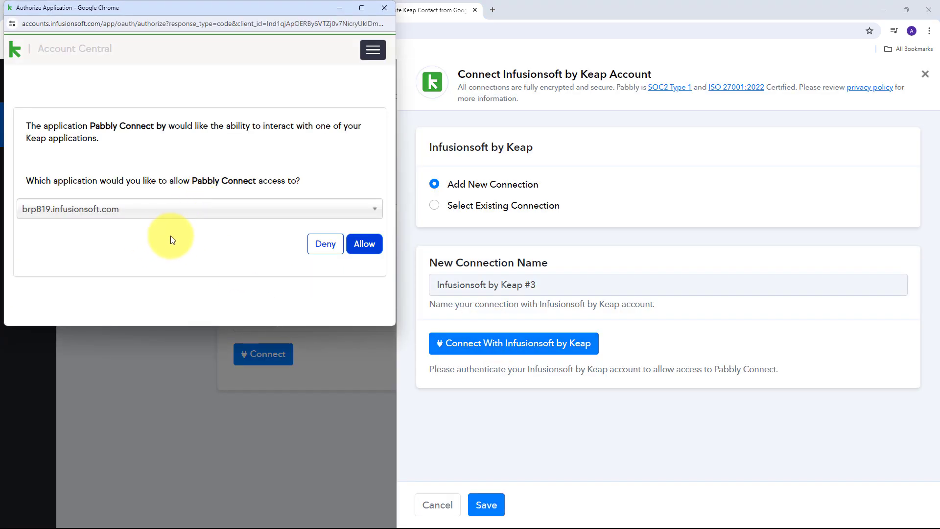
{"action": "left_click", "coordinate": [360, 244]}
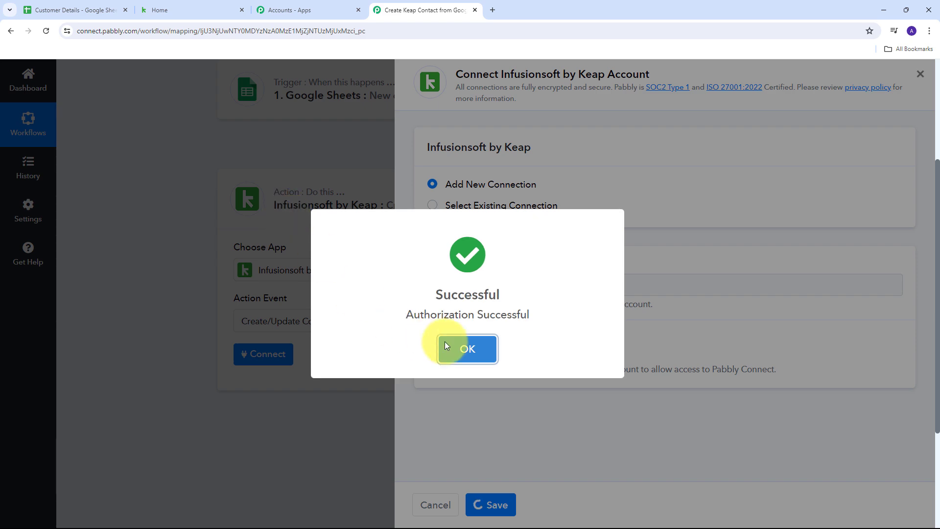
{"action": "left_click", "coordinate": [445, 342]}
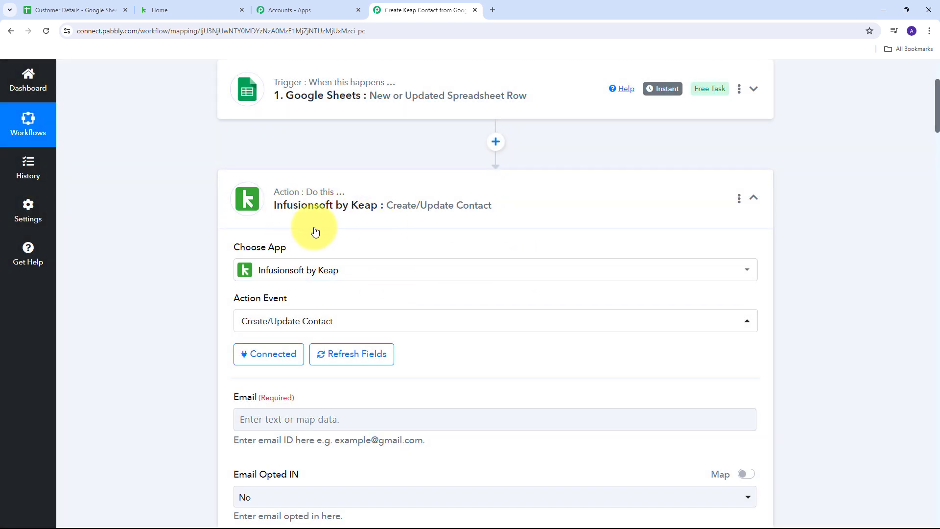
{"action": "scroll", "coordinate": [378, 210], "scroll_direction": "down", "scroll_amount": 4}
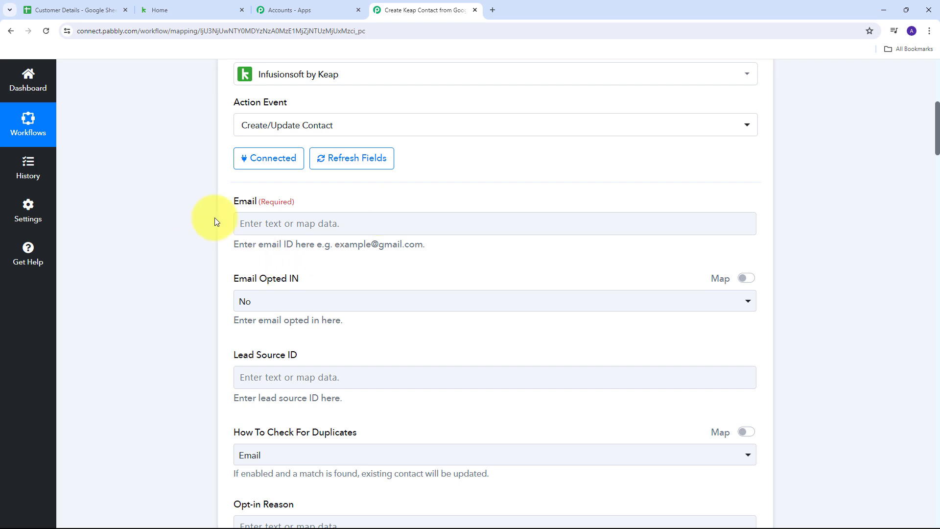
{"action": "scroll", "coordinate": [333, 227], "scroll_direction": "down", "scroll_amount": 6}
{"action": "scroll", "coordinate": [334, 228], "scroll_direction": "up", "scroll_amount": 7}
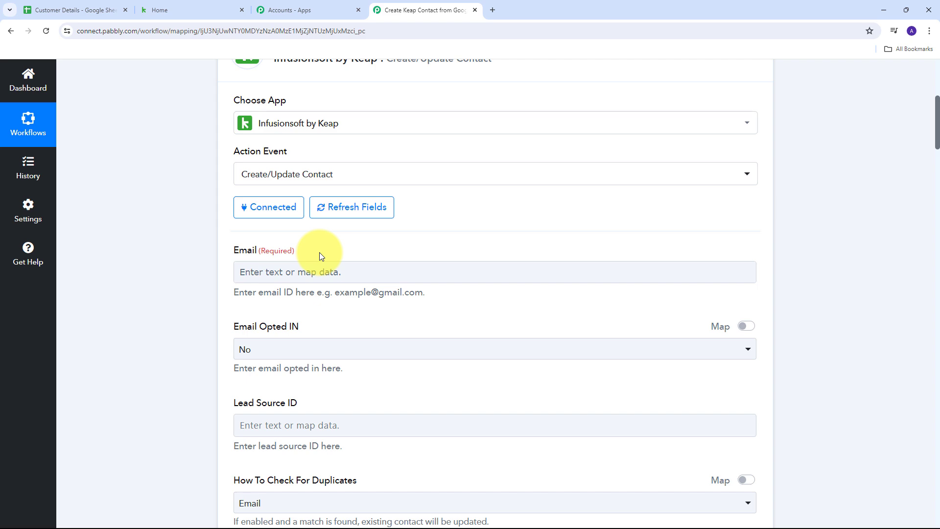
{"action": "scroll", "coordinate": [319, 252], "scroll_direction": "up", "scroll_amount": 4}
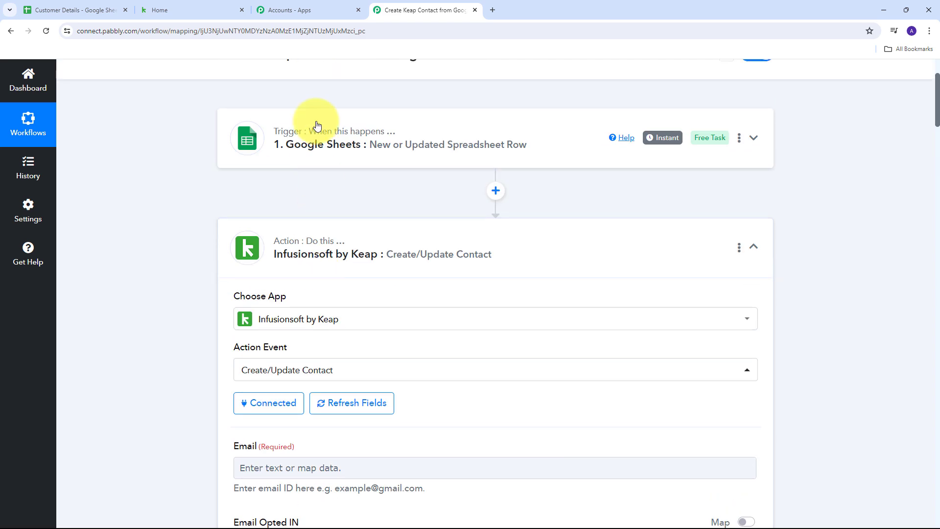
{"action": "scroll", "coordinate": [347, 254], "scroll_direction": "down", "scroll_amount": 3}
{"action": "scroll", "coordinate": [347, 254], "scroll_direction": "down", "scroll_amount": 2}
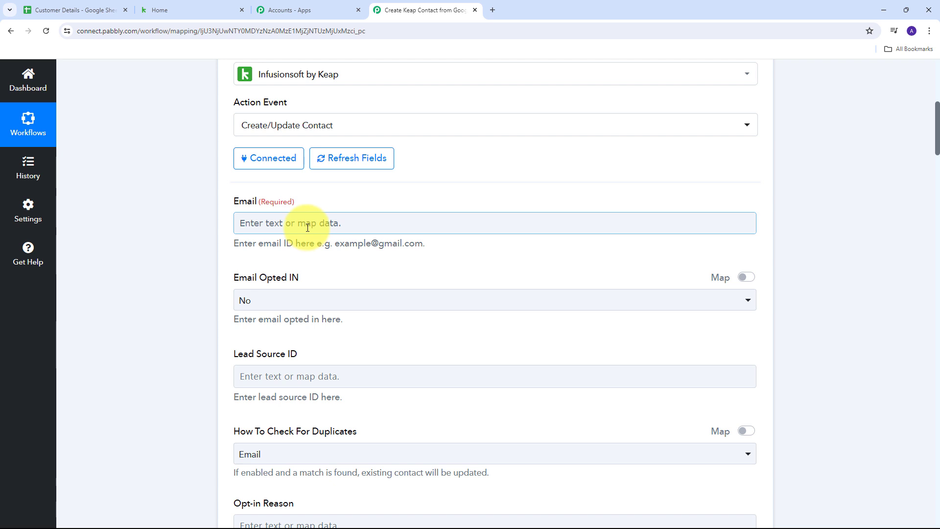
Map the Google Sheets row's '1. Email' value into the Keap Email field
{"action": "left_click", "coordinate": [274, 223]}
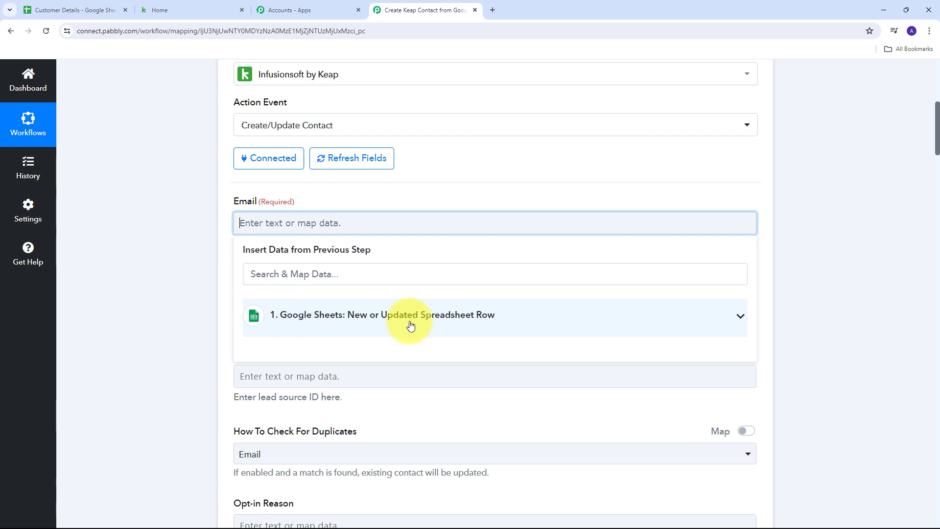
{"action": "left_click", "coordinate": [433, 318]}
{"action": "scroll", "coordinate": [456, 324], "scroll_direction": "down", "scroll_amount": 2}
{"action": "scroll", "coordinate": [453, 326], "scroll_direction": "down", "scroll_amount": 2}
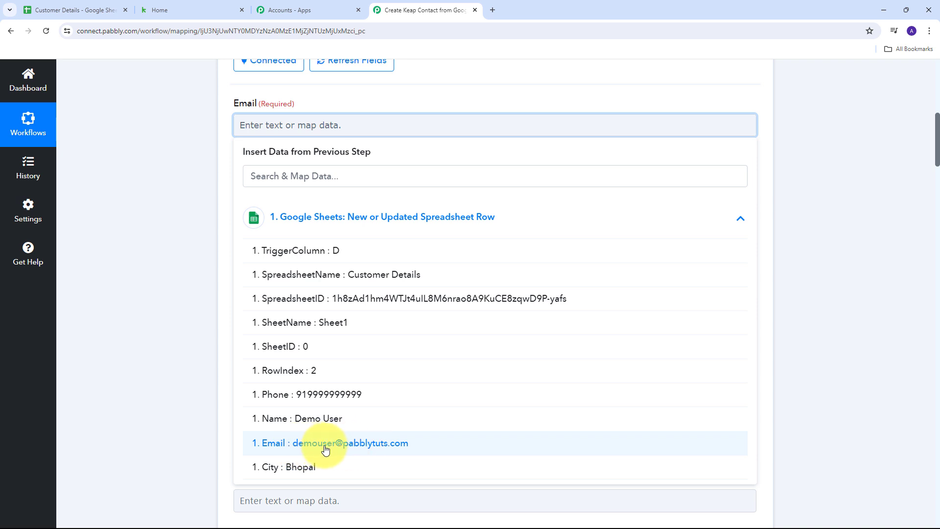
{"action": "left_click", "coordinate": [364, 445]}
{"action": "left_click", "coordinate": [219, 248]}
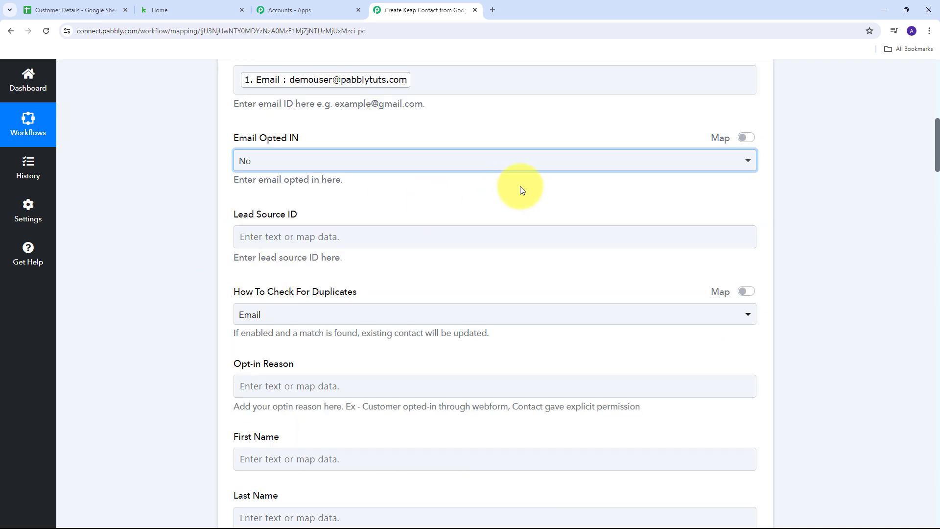
{"action": "scroll", "coordinate": [521, 186], "scroll_direction": "down", "scroll_amount": 2}
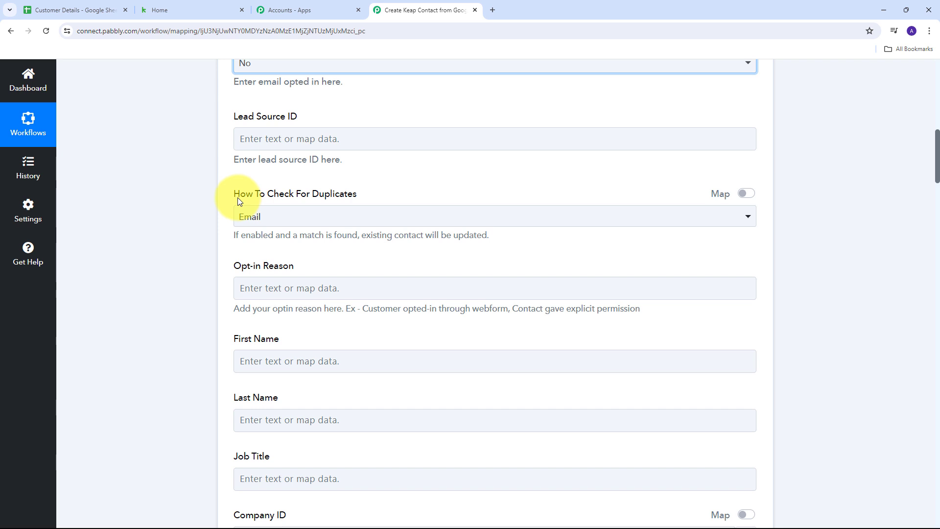
{"action": "left_click", "coordinate": [319, 225]}
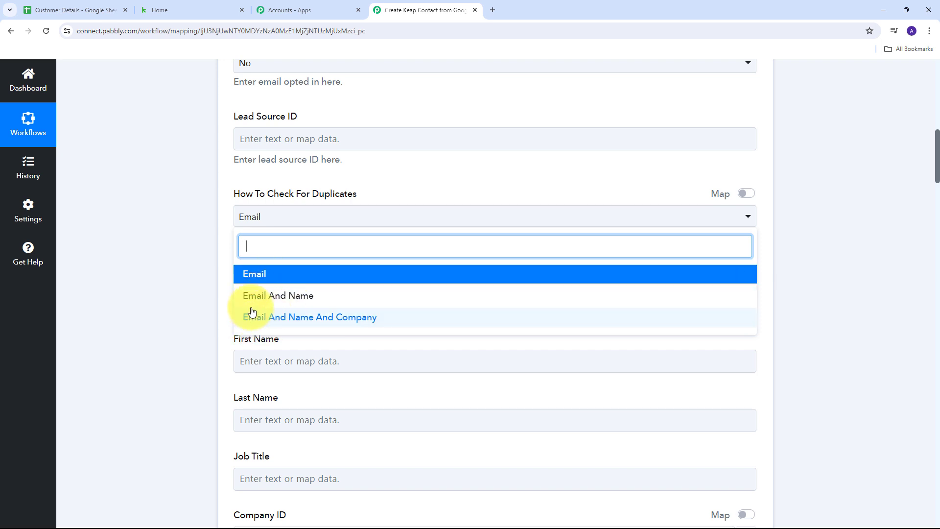
{"action": "left_click", "coordinate": [261, 280]}
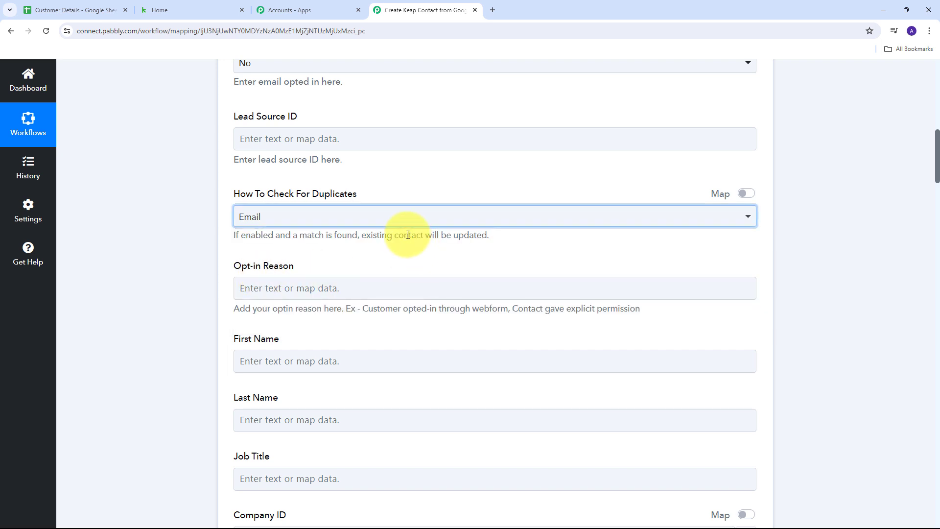
{"action": "scroll", "coordinate": [407, 234], "scroll_direction": "down", "scroll_amount": 3}
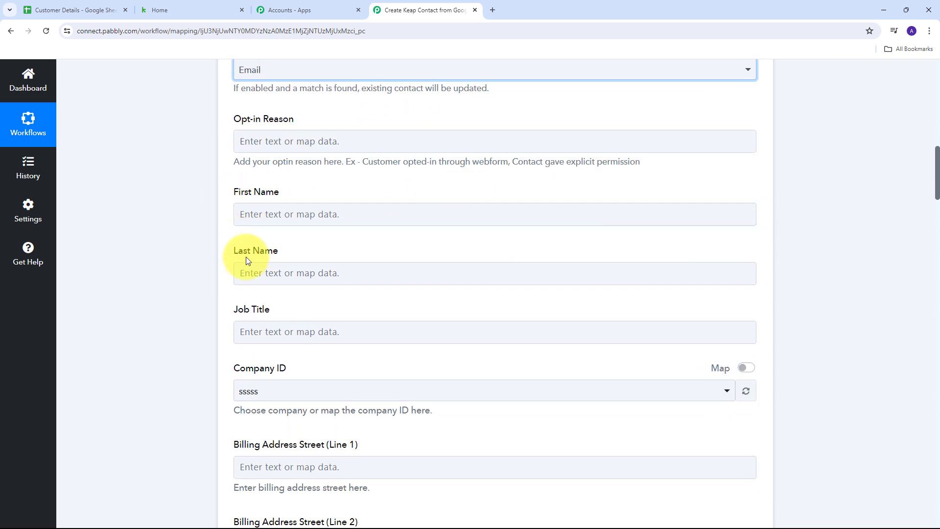
{"action": "left_click", "coordinate": [334, 267]}
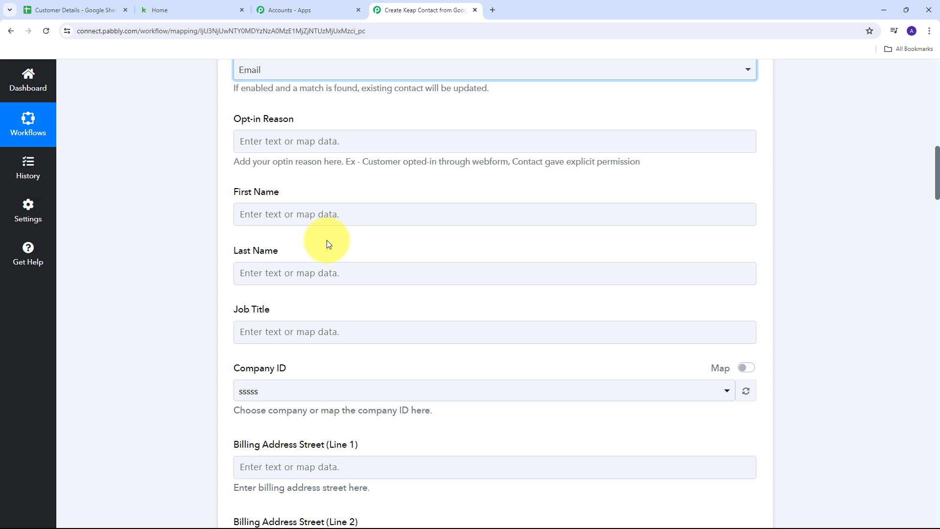
{"action": "scroll", "coordinate": [327, 240], "scroll_direction": "up", "scroll_amount": 12}
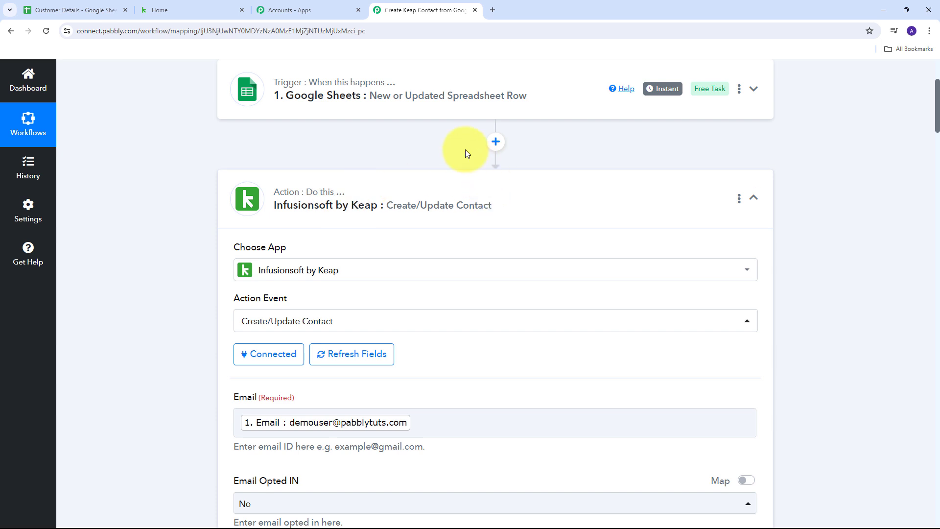
Add a connected Text Formatter (Pabbly) Split Text step after the Google Sheets trigger
{"action": "left_click", "coordinate": [495, 142]}
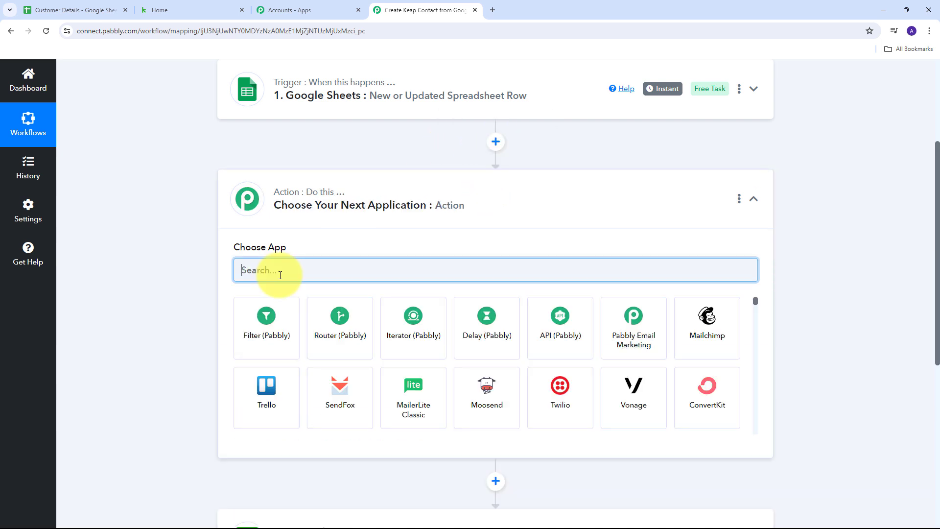
{"action": "type", "text": "Text"}
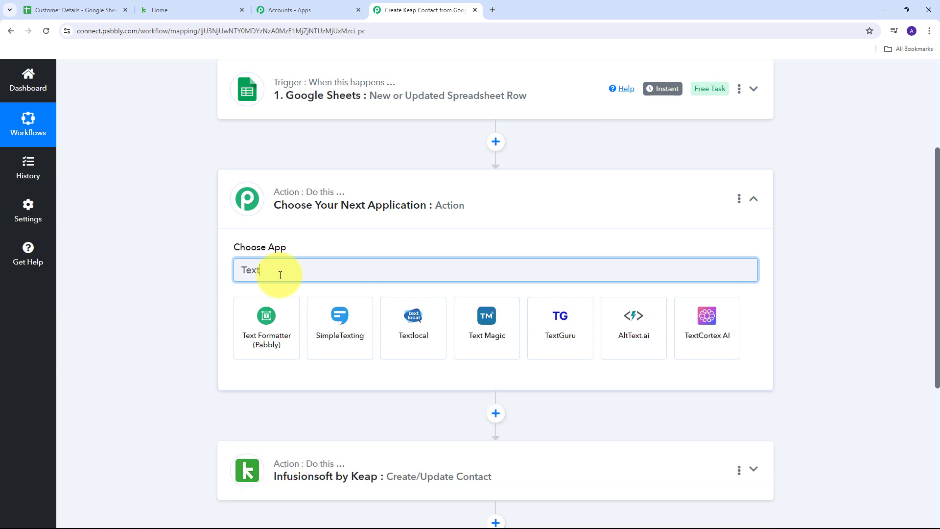
{"action": "left_click", "coordinate": [271, 321]}
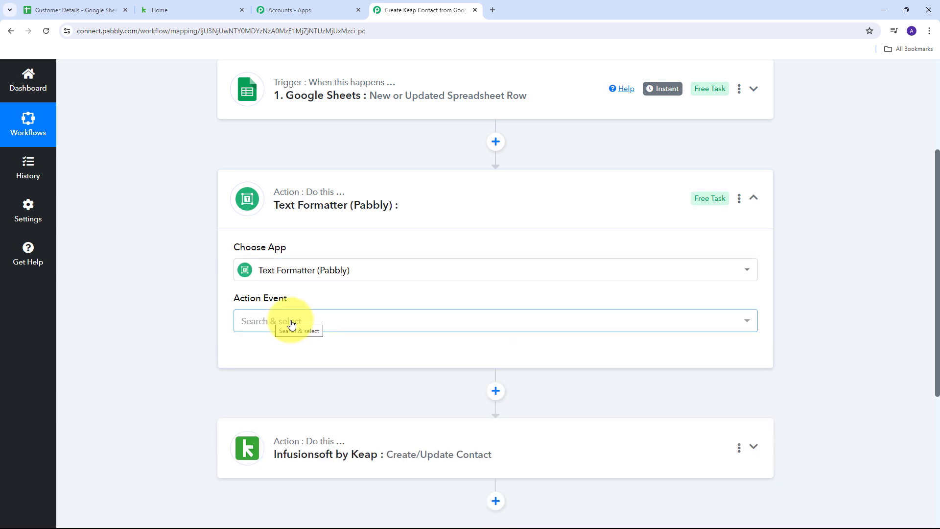
{"action": "left_click", "coordinate": [400, 326]}
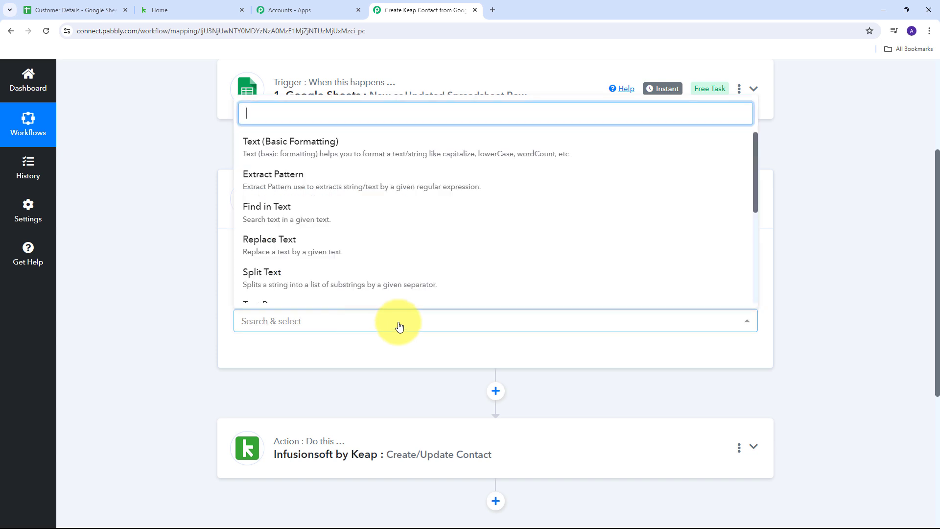
{"action": "left_click", "coordinate": [275, 287]}
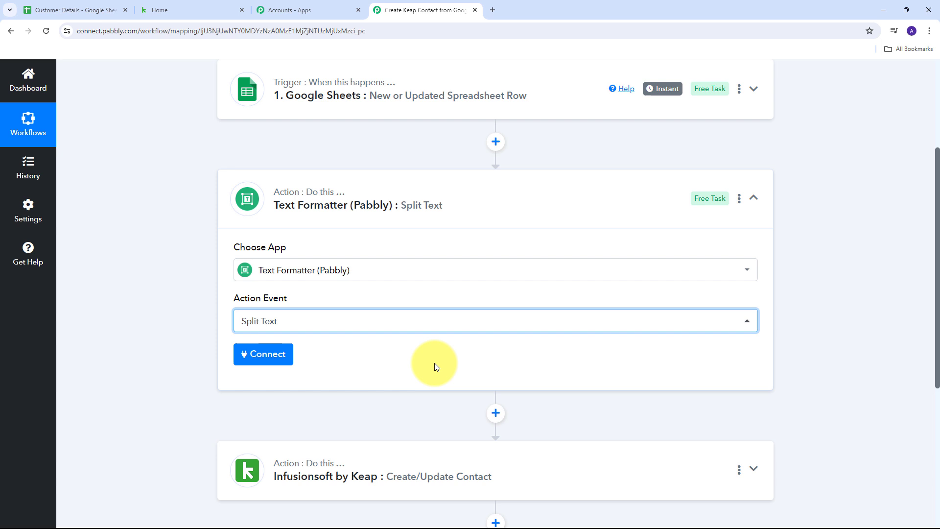
{"action": "left_click", "coordinate": [261, 361]}
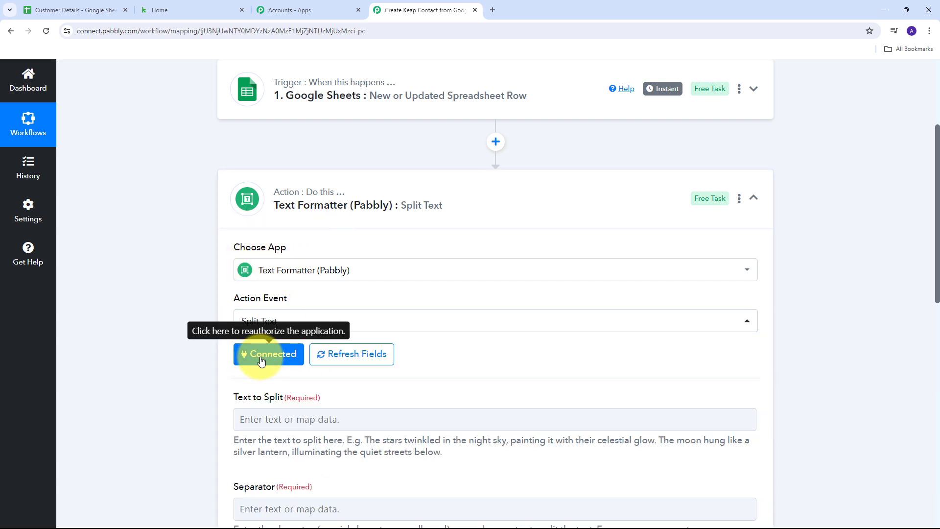
{"action": "scroll", "coordinate": [442, 310], "scroll_direction": "down", "scroll_amount": 2}
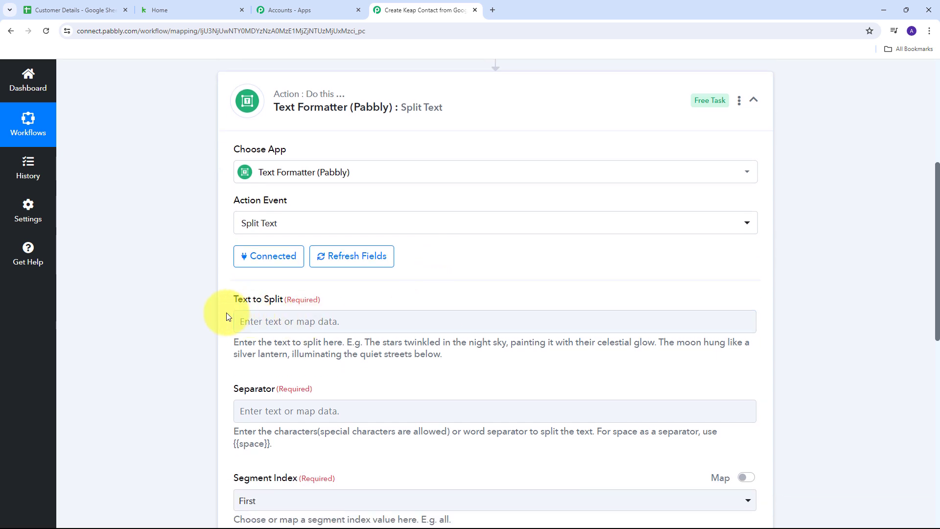
Map the Google Sheets row's Name value into Text to Split
{"action": "left_click", "coordinate": [259, 322]}
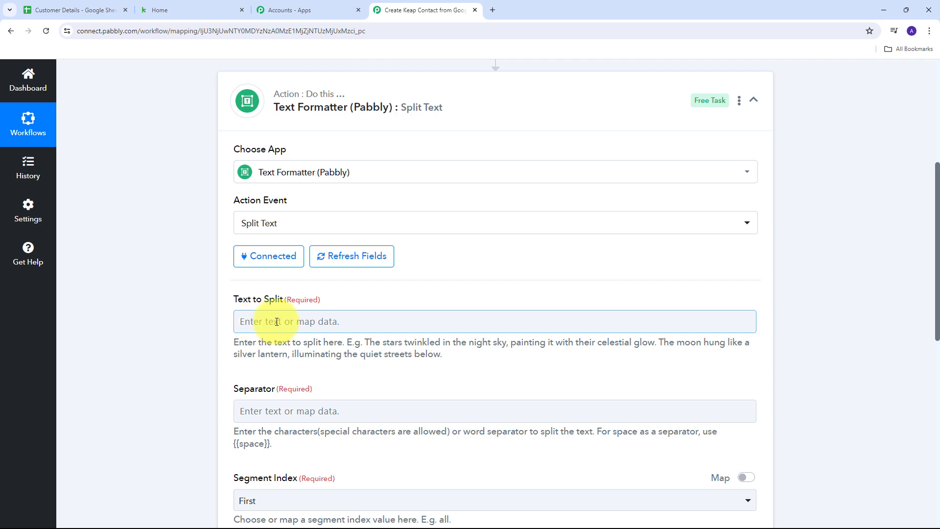
{"action": "left_click", "coordinate": [277, 322]}
{"action": "scroll", "coordinate": [537, 231], "scroll_direction": "down", "scroll_amount": 3}
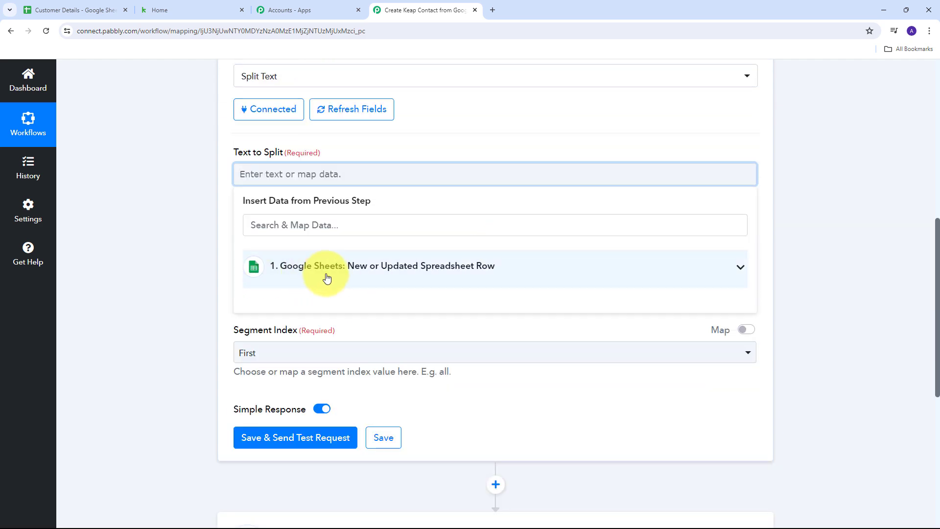
{"action": "left_click", "coordinate": [426, 272]}
{"action": "scroll", "coordinate": [414, 338], "scroll_direction": "down", "scroll_amount": 3}
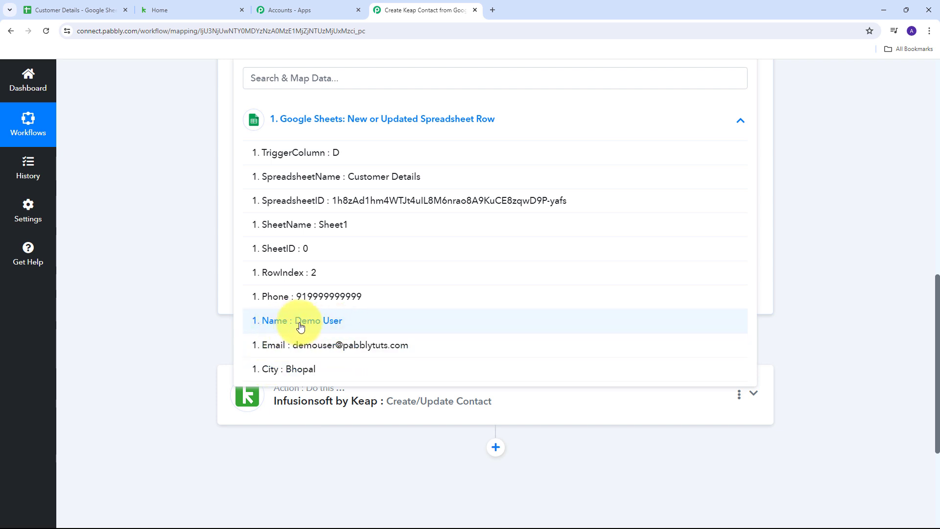
{"action": "left_click", "coordinate": [290, 323]}
{"action": "scroll", "coordinate": [525, 273], "scroll_direction": "up", "scroll_amount": 3}
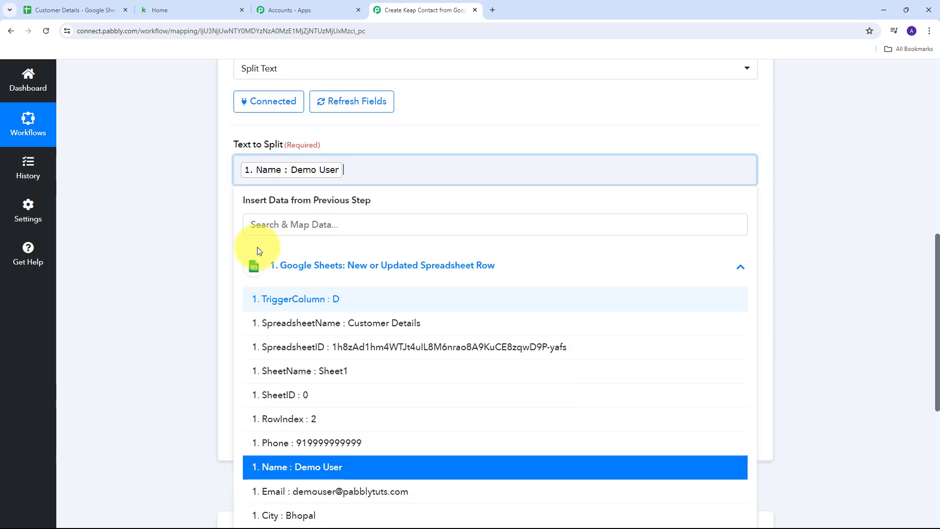
{"action": "left_click", "coordinate": [230, 222]}
{"action": "scroll", "coordinate": [307, 230], "scroll_direction": "up", "scroll_amount": 1}
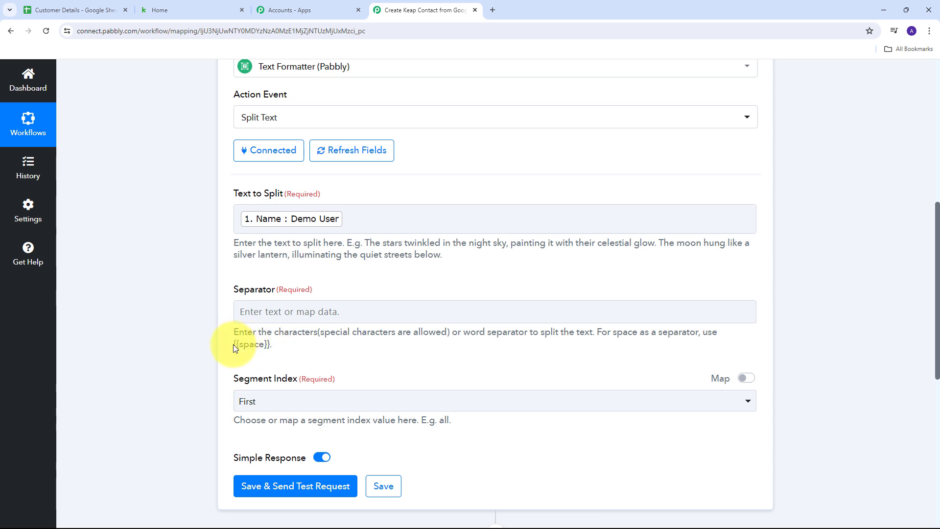
Set the Separator to {{space}} and the Segment Index to All
{"action": "left_click_drag", "start_coordinate": [233, 345], "coordinate": [270, 345]}
{"action": "key", "text": "ctrl+c"}
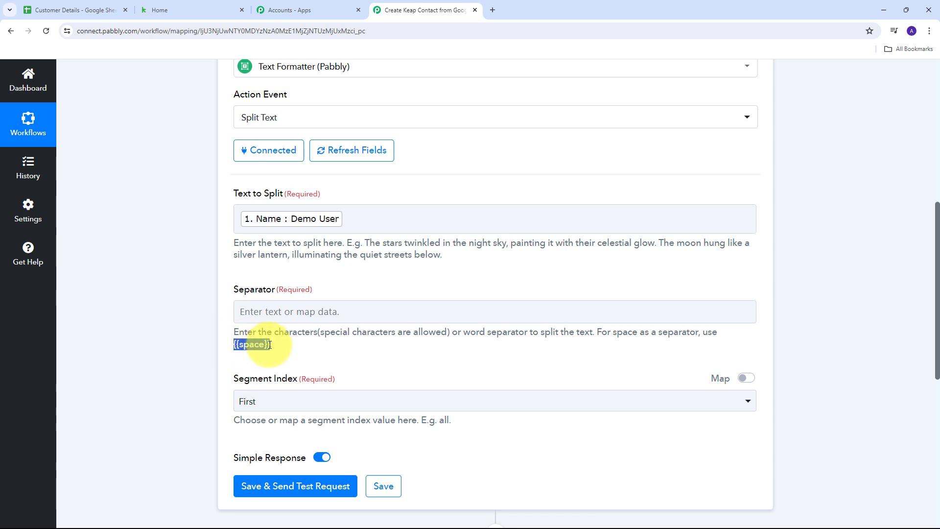
{"action": "left_click", "coordinate": [272, 308]}
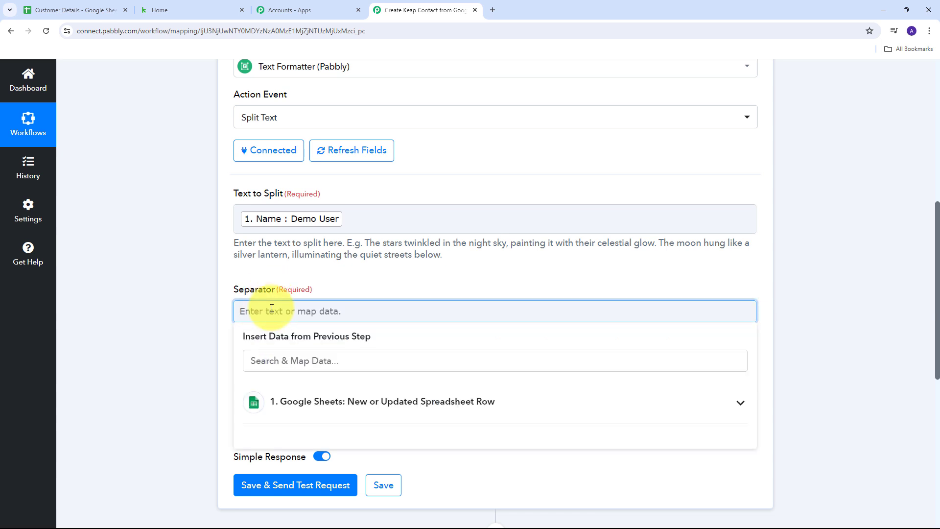
{"action": "key", "text": "ctrl+v"}
{"action": "left_click", "coordinate": [323, 285]}
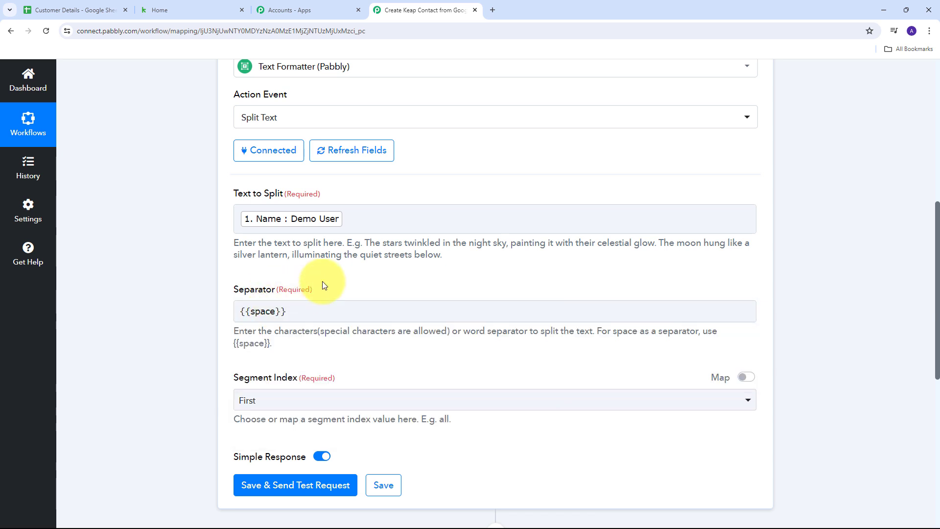
{"action": "scroll", "coordinate": [332, 326], "scroll_direction": "down", "scroll_amount": 2}
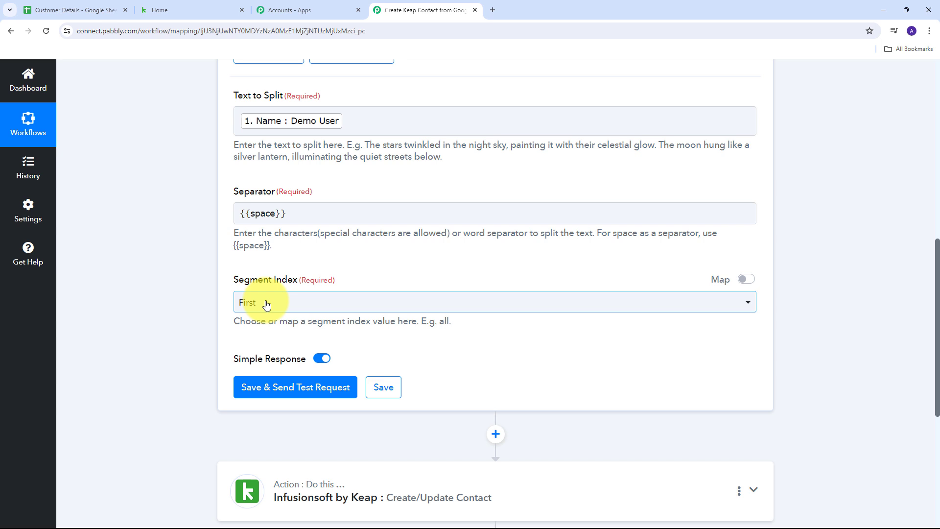
{"action": "left_click", "coordinate": [564, 307]}
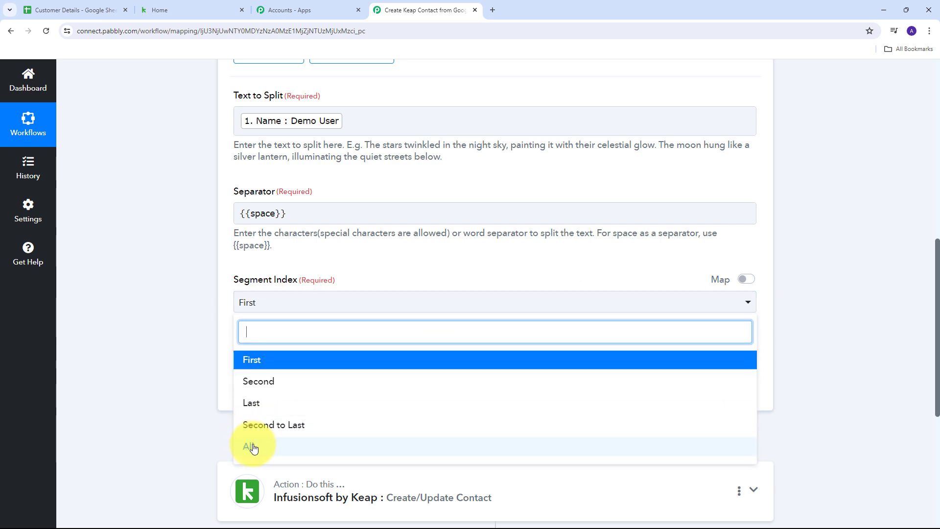
{"action": "left_click", "coordinate": [269, 451]}
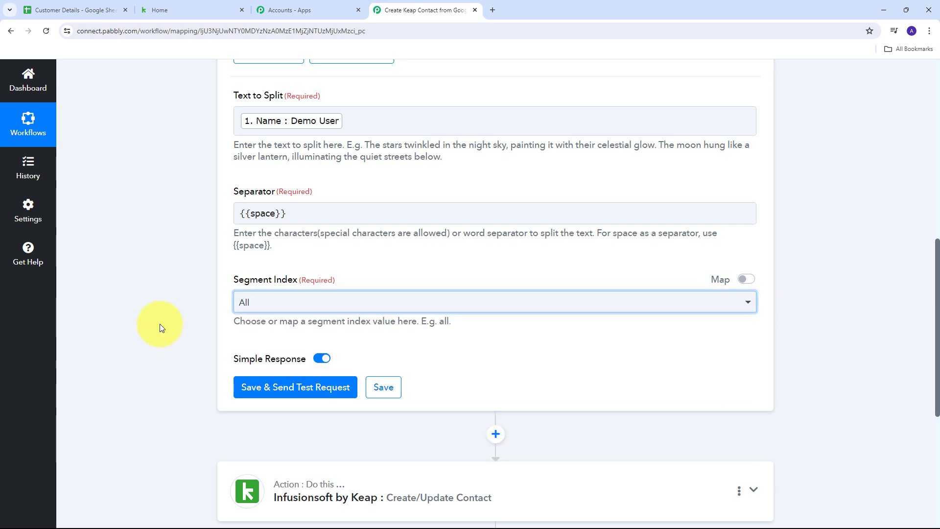
Save and test the split, confirming Result 0 is Demo and Result 1 is User
{"action": "left_click", "coordinate": [310, 389]}
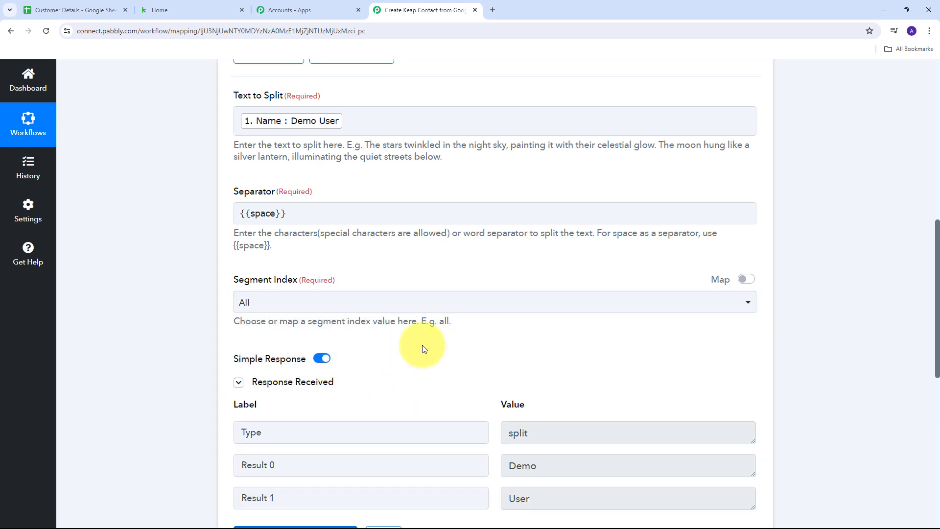
{"action": "scroll", "coordinate": [495, 390], "scroll_direction": "down", "scroll_amount": 1}
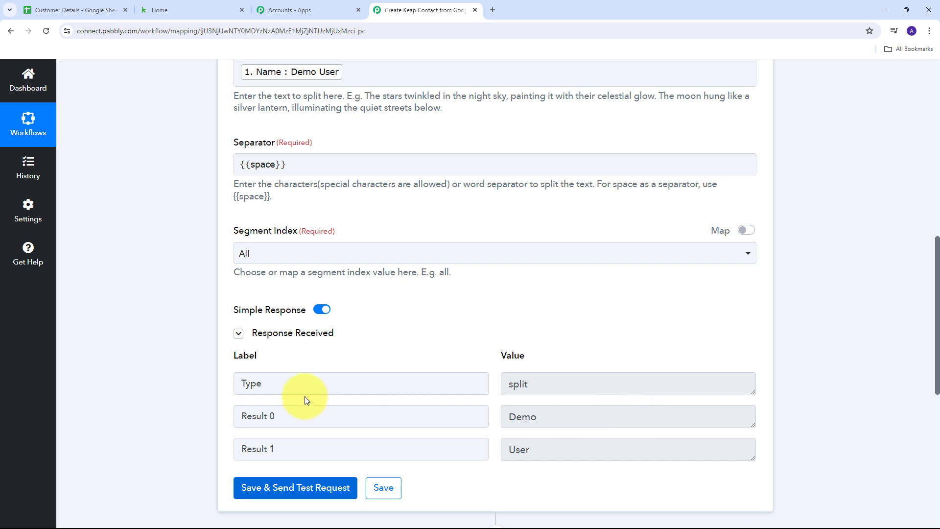
{"action": "left_click_drag", "start_coordinate": [557, 417], "coordinate": [500, 417]}
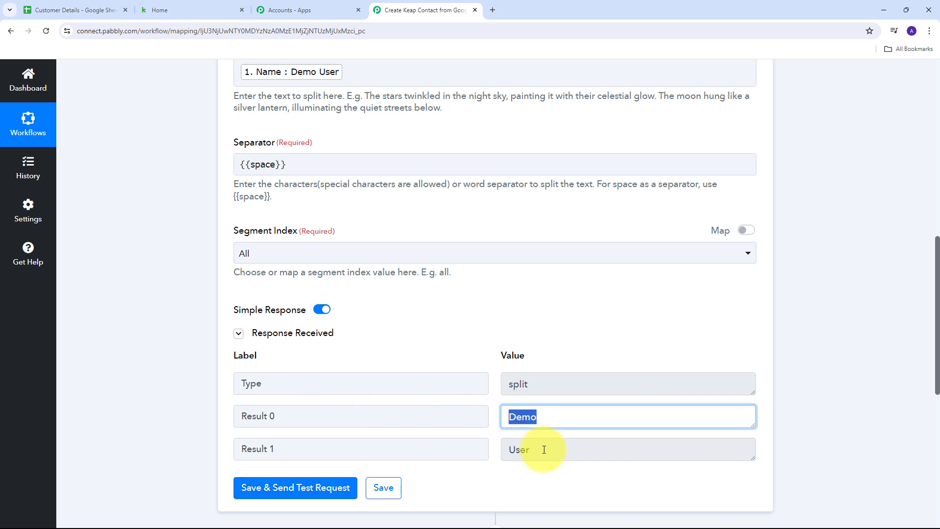
{"action": "left_click_drag", "start_coordinate": [542, 448], "coordinate": [487, 448]}
{"action": "scroll", "coordinate": [538, 280], "scroll_direction": "down", "scroll_amount": 5}
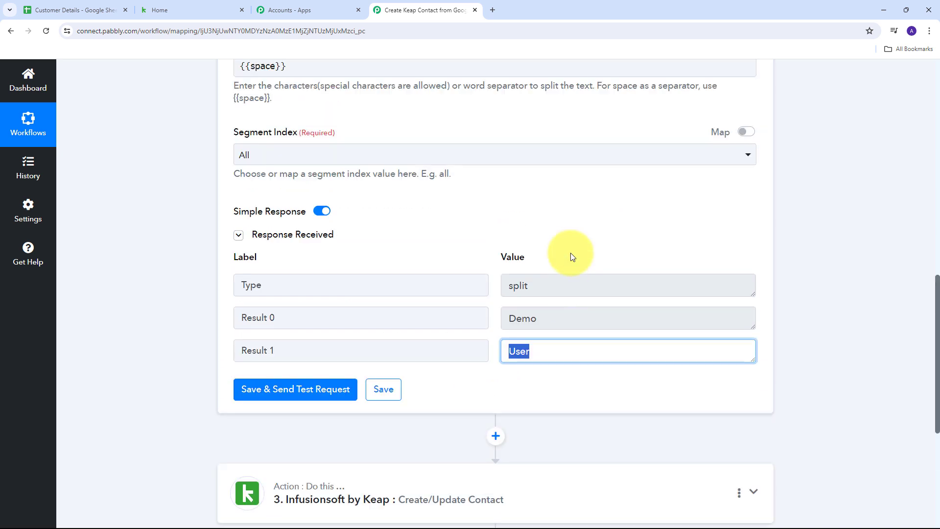
Map Split Text Result 0 (Demo) to First Name and Result 1 (User) to Last Name
{"action": "left_click", "coordinate": [754, 349]}
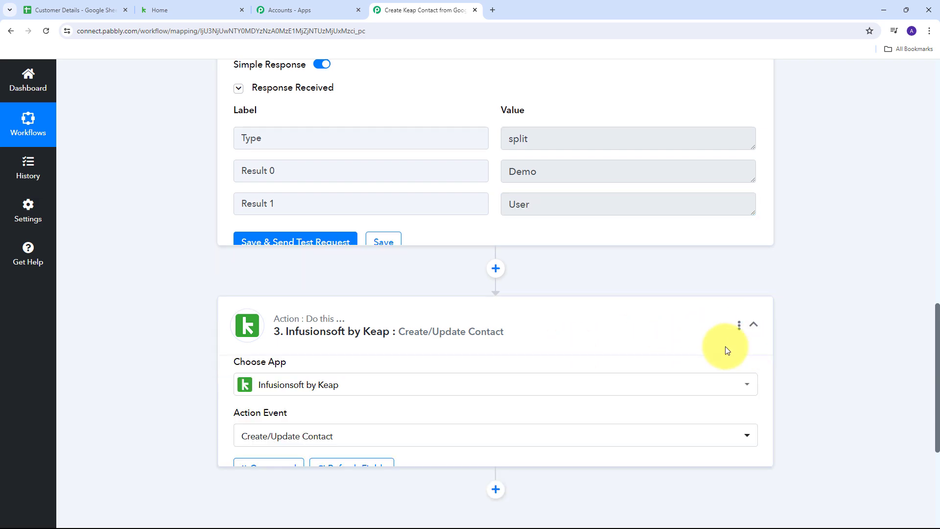
{"action": "scroll", "coordinate": [494, 286], "scroll_direction": "down", "scroll_amount": 10}
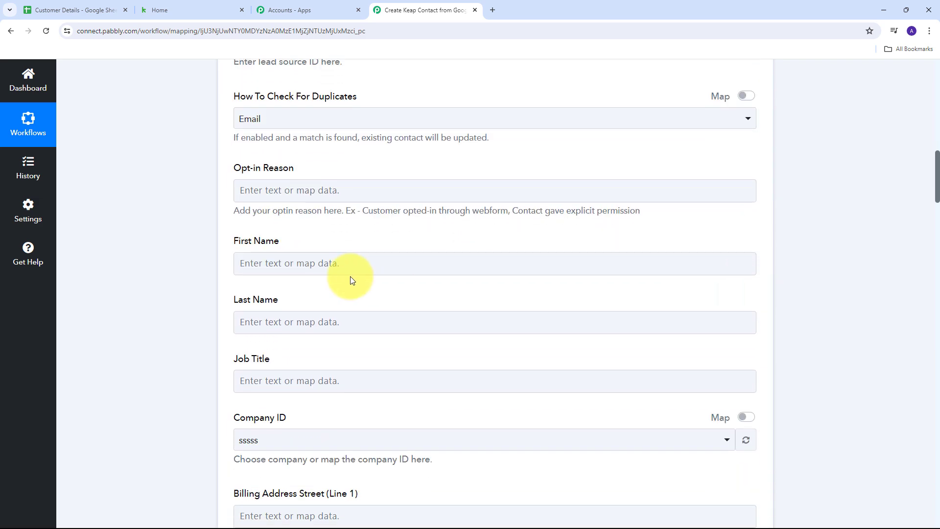
{"action": "left_click", "coordinate": [278, 267]}
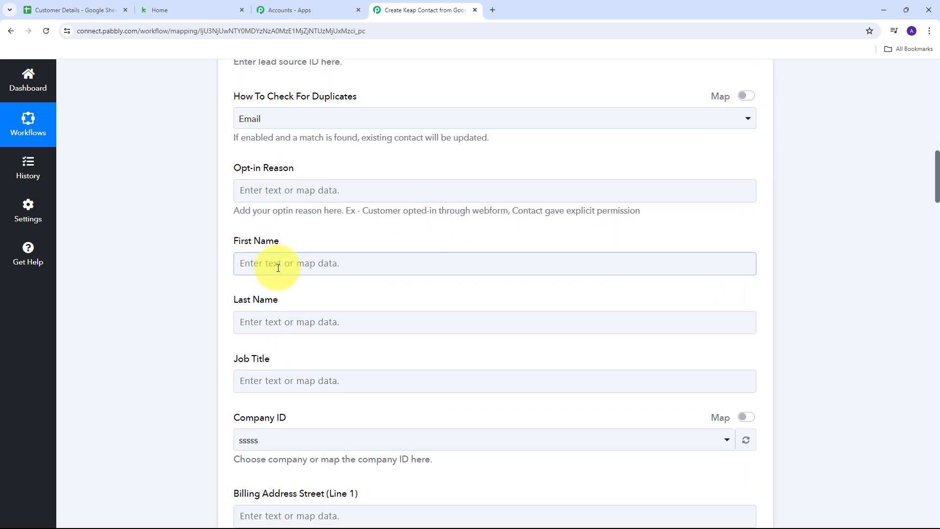
{"action": "left_click", "coordinate": [258, 263]}
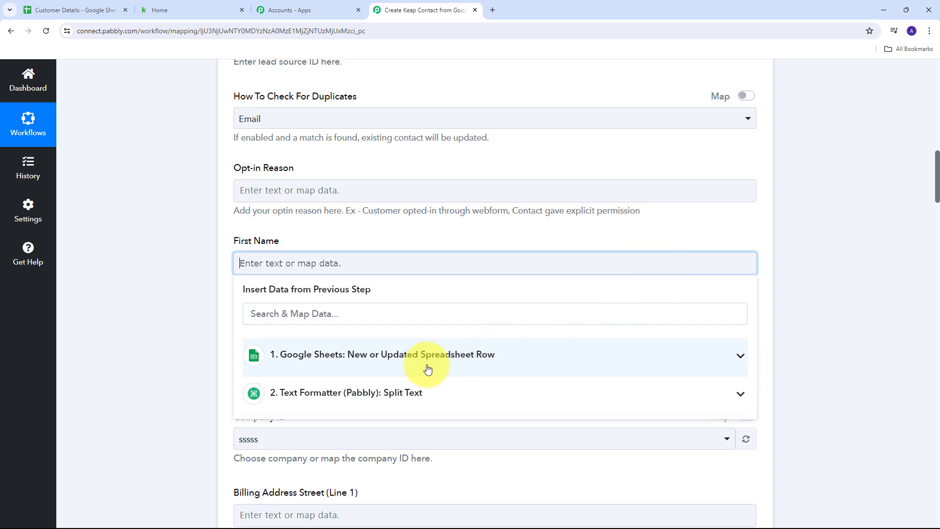
{"action": "left_click", "coordinate": [342, 395]}
{"action": "scroll", "coordinate": [369, 336], "scroll_direction": "down", "scroll_amount": 2}
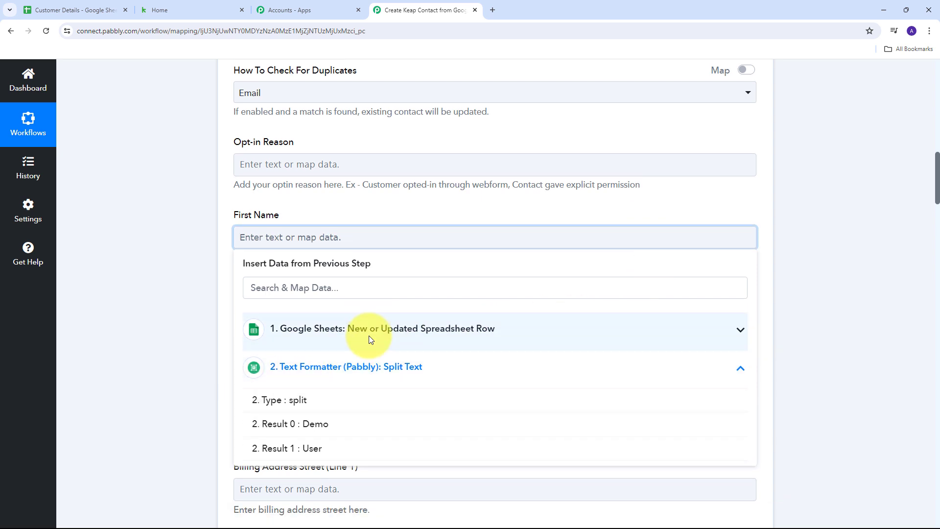
{"action": "left_click", "coordinate": [322, 359]}
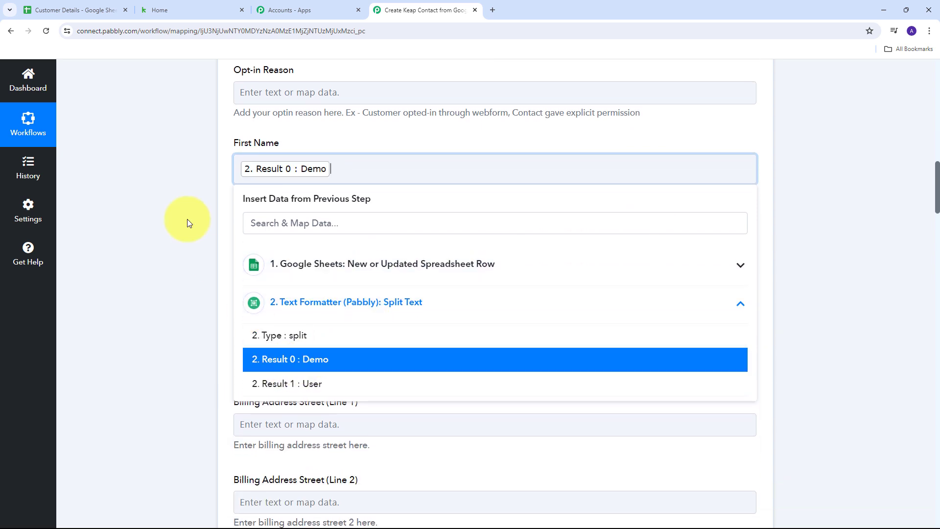
{"action": "left_click", "coordinate": [186, 216]}
{"action": "left_click", "coordinate": [269, 230]}
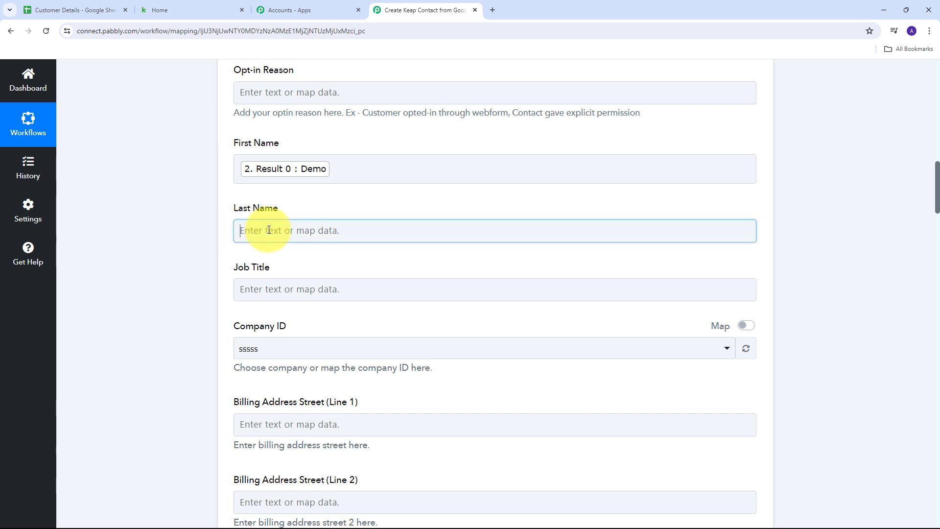
{"action": "left_click", "coordinate": [257, 361]}
{"action": "left_click", "coordinate": [318, 441]}
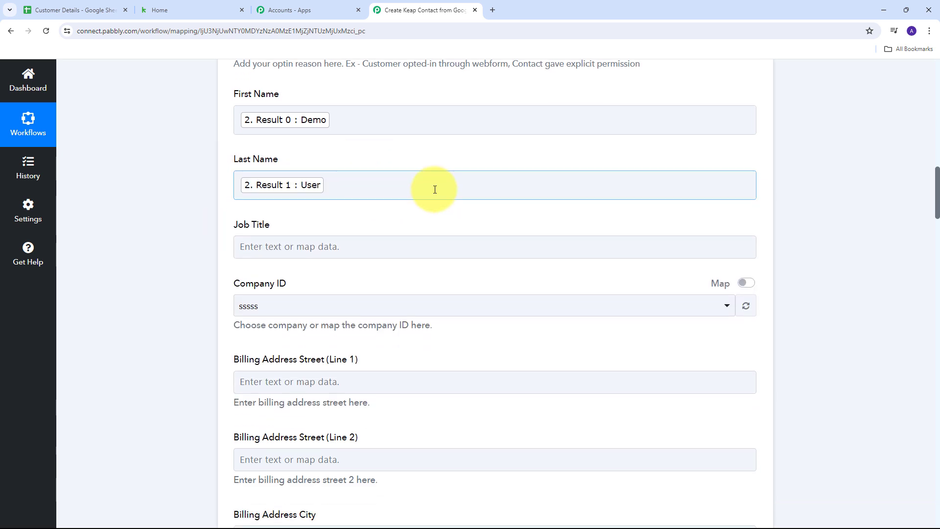
{"action": "scroll", "coordinate": [434, 189], "scroll_direction": "down", "scroll_amount": 3}
{"action": "scroll", "coordinate": [412, 210], "scroll_direction": "up", "scroll_amount": 3}
{"action": "scroll", "coordinate": [412, 210], "scroll_direction": "up", "scroll_amount": 1}
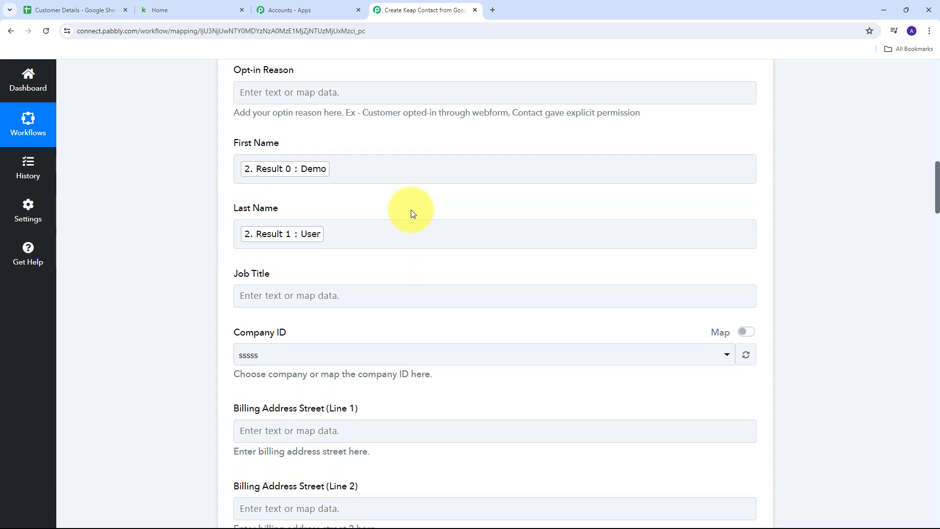
{"action": "scroll", "coordinate": [412, 211], "scroll_direction": "down", "scroll_amount": 6}
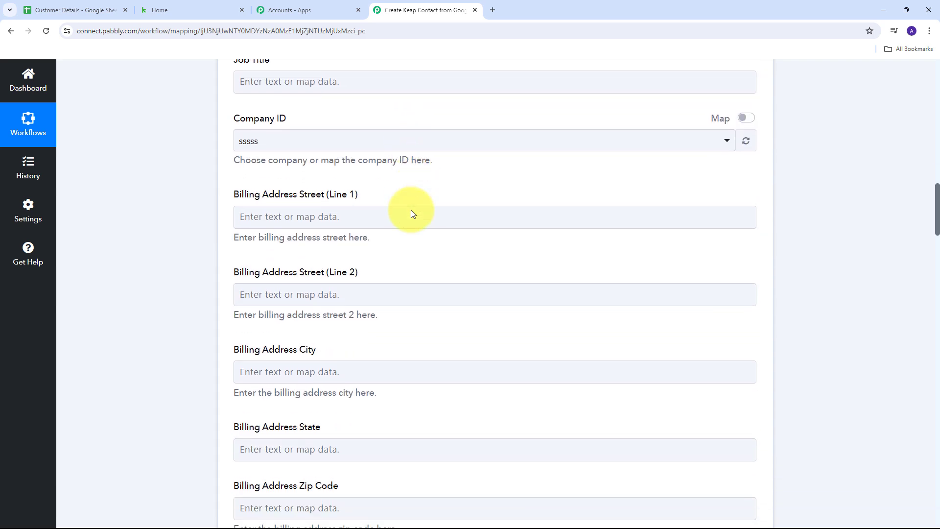
Map the sheet's City value (Bhopal) into Billing Address City
{"action": "left_click", "coordinate": [240, 292]}
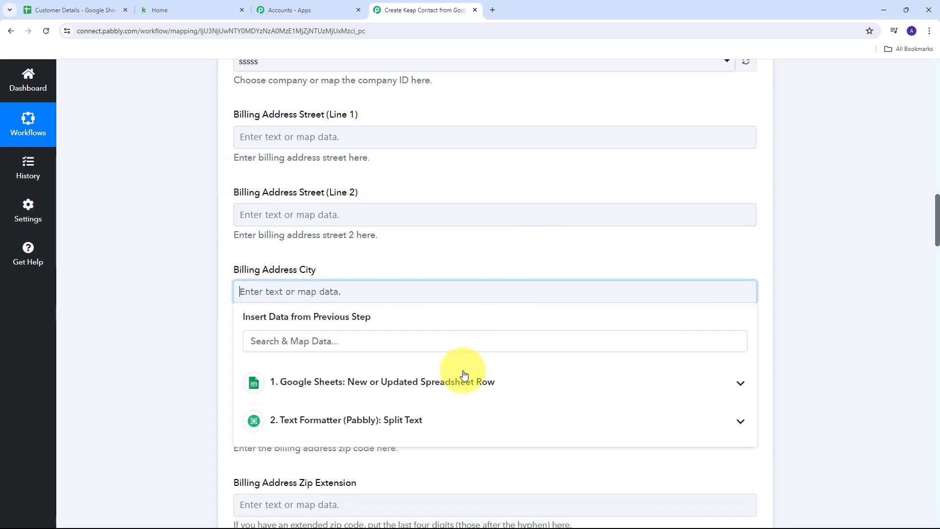
{"action": "left_click", "coordinate": [304, 395]}
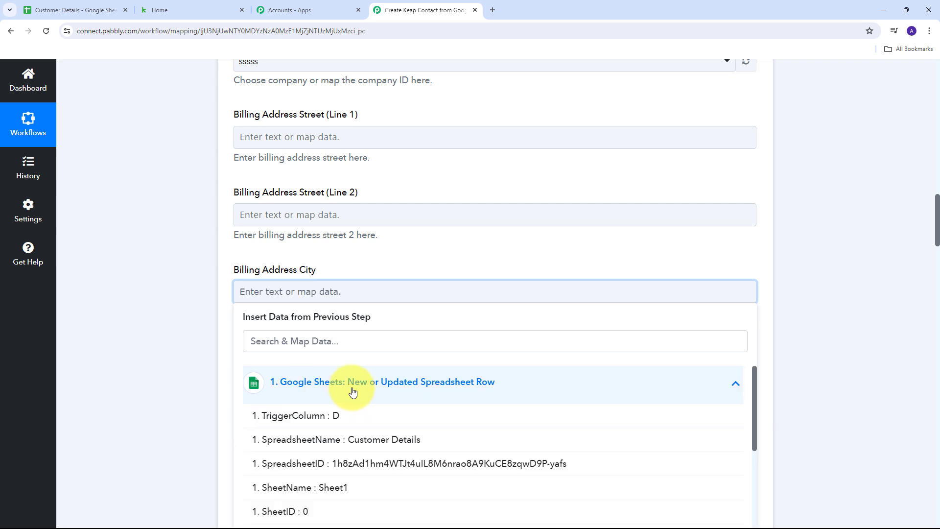
{"action": "scroll", "coordinate": [441, 391], "scroll_direction": "down", "scroll_amount": 3}
{"action": "scroll", "coordinate": [455, 436], "scroll_direction": "down", "scroll_amount": 2}
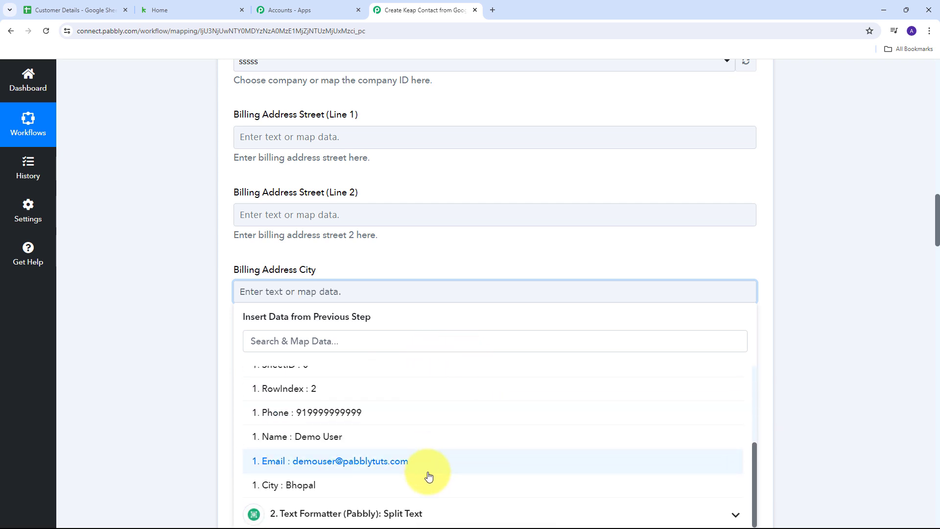
{"action": "left_click", "coordinate": [300, 485]}
{"action": "left_click", "coordinate": [122, 267]}
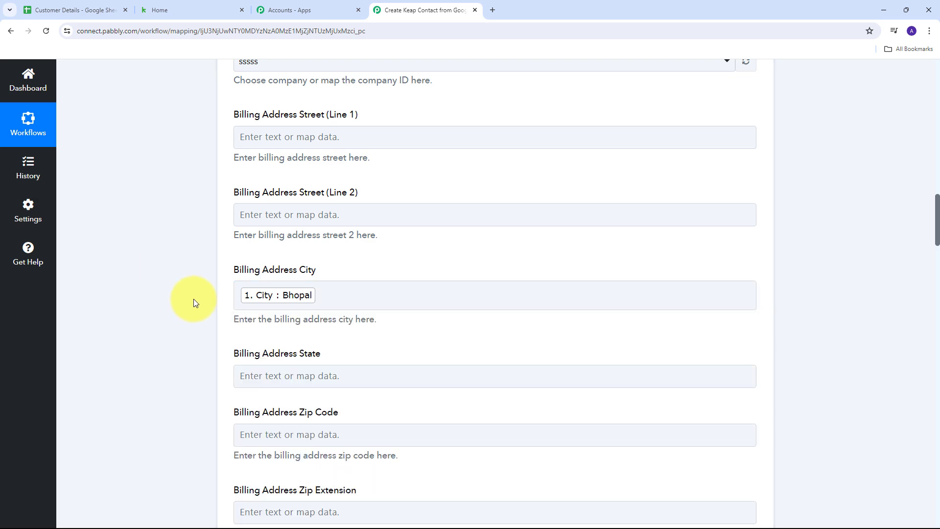
{"action": "scroll", "coordinate": [432, 219], "scroll_direction": "down", "scroll_amount": 9}
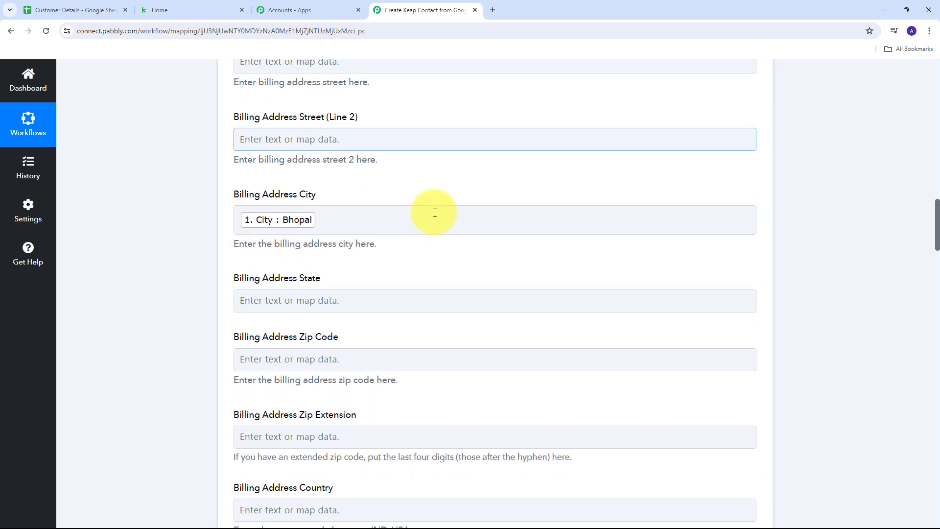
{"action": "scroll", "coordinate": [434, 210], "scroll_direction": "down", "scroll_amount": 20}
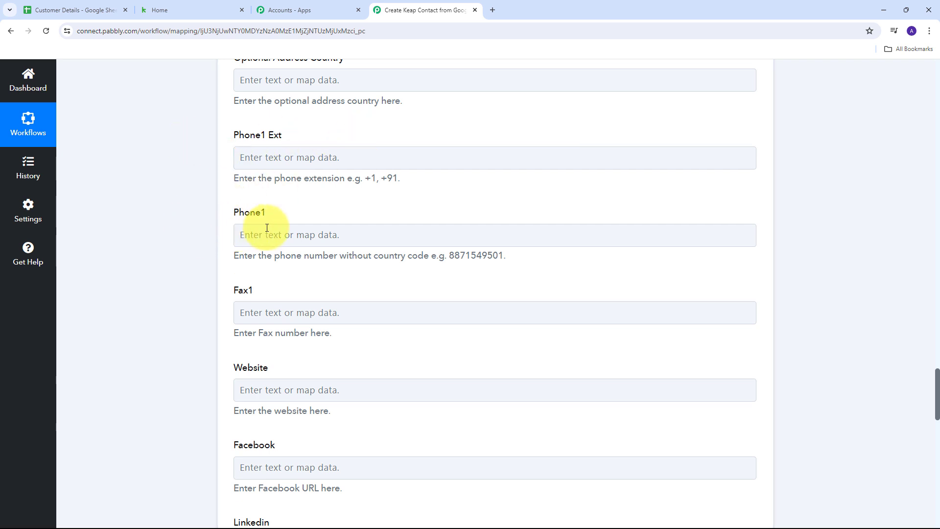
{"action": "scroll", "coordinate": [327, 219], "scroll_direction": "up", "scroll_amount": 1}
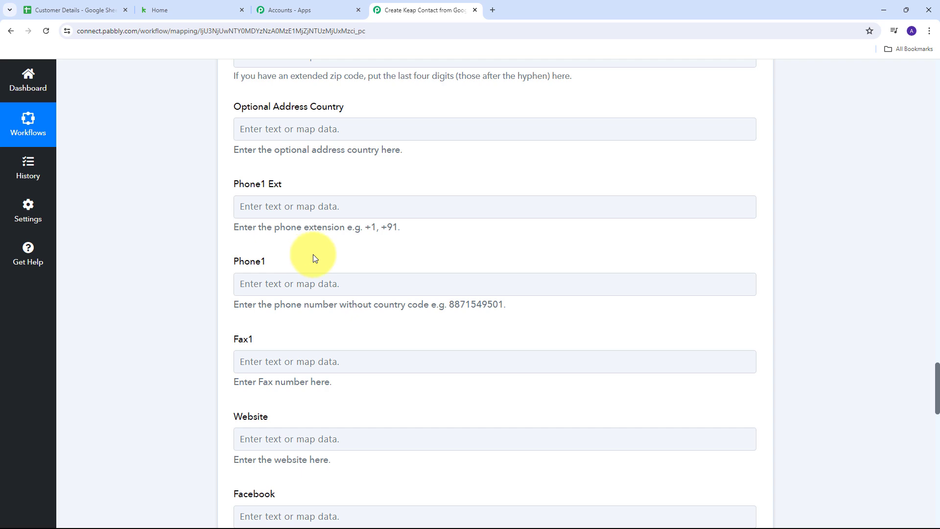
{"action": "scroll", "coordinate": [386, 248], "scroll_direction": "up", "scroll_amount": 20}
{"action": "scroll", "coordinate": [311, 315], "scroll_direction": "down", "scroll_amount": 3}
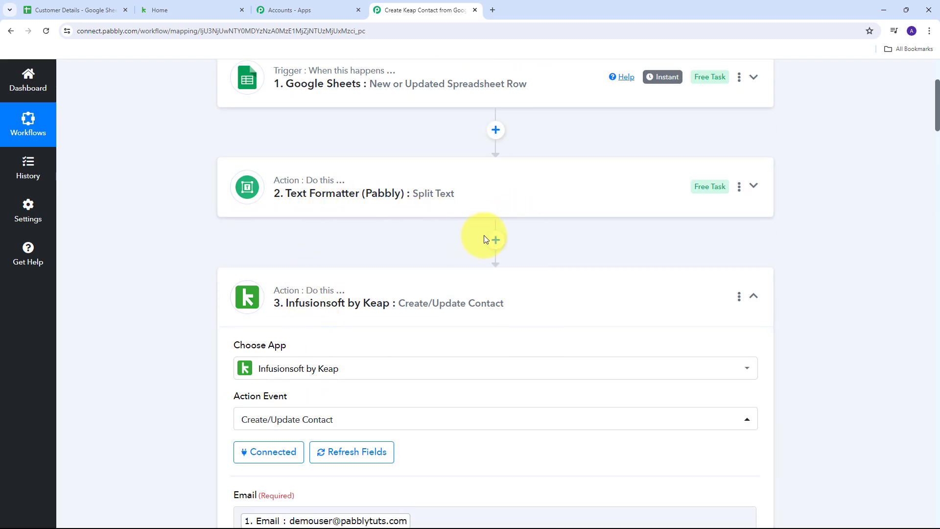
Insert a second connected Text Formatter Split Text step before the Keap action
{"action": "left_click", "coordinate": [496, 240]}
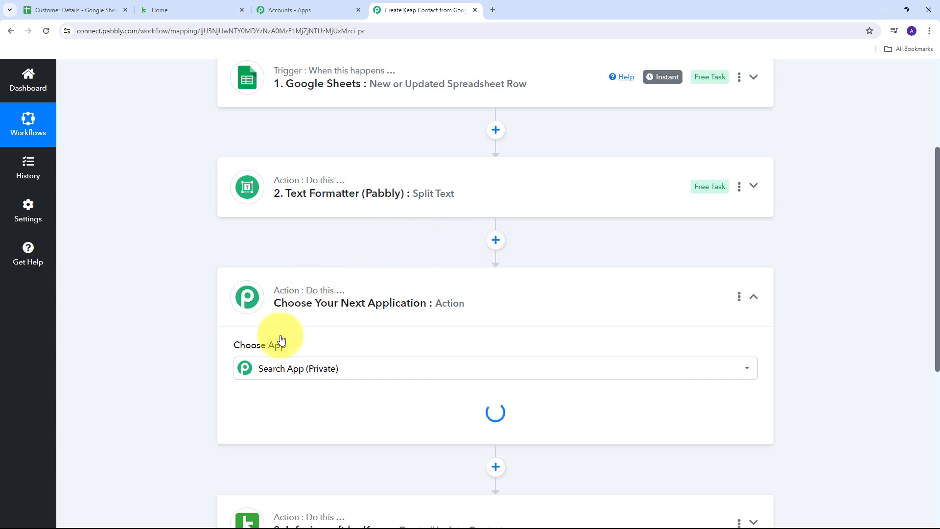
{"action": "type", "text": "text"}
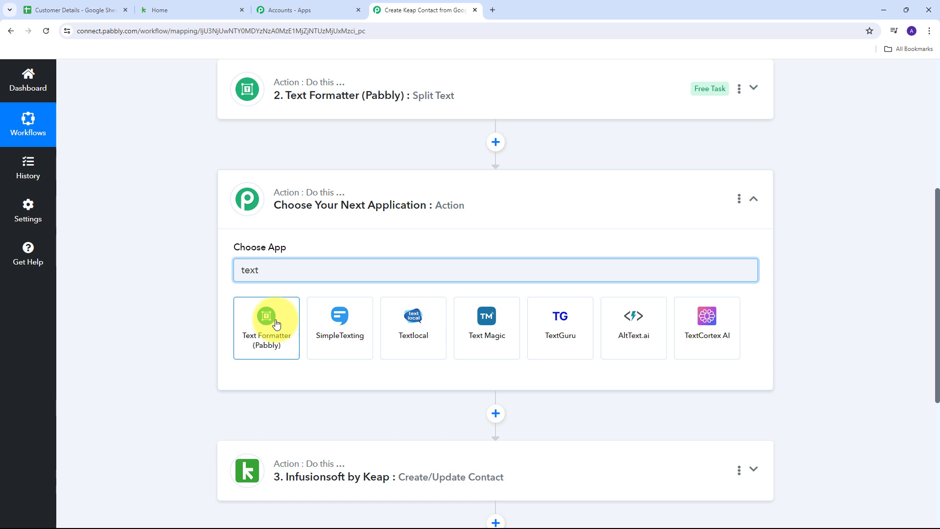
{"action": "left_click", "coordinate": [277, 325]}
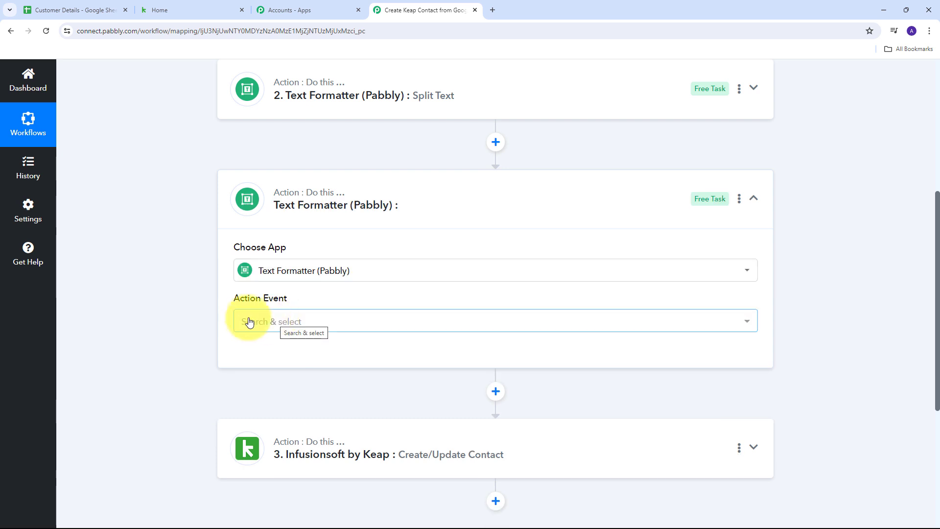
{"action": "left_click", "coordinate": [417, 325]}
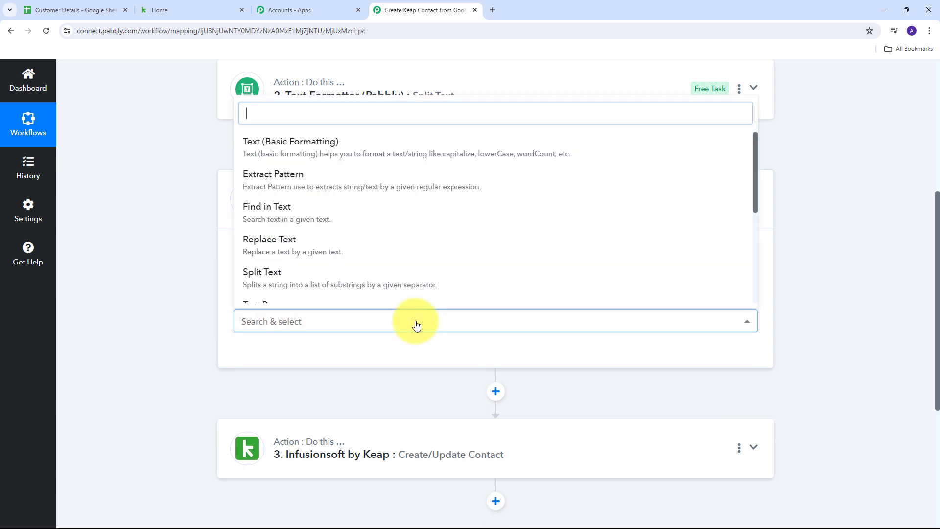
{"action": "left_click", "coordinate": [291, 281]}
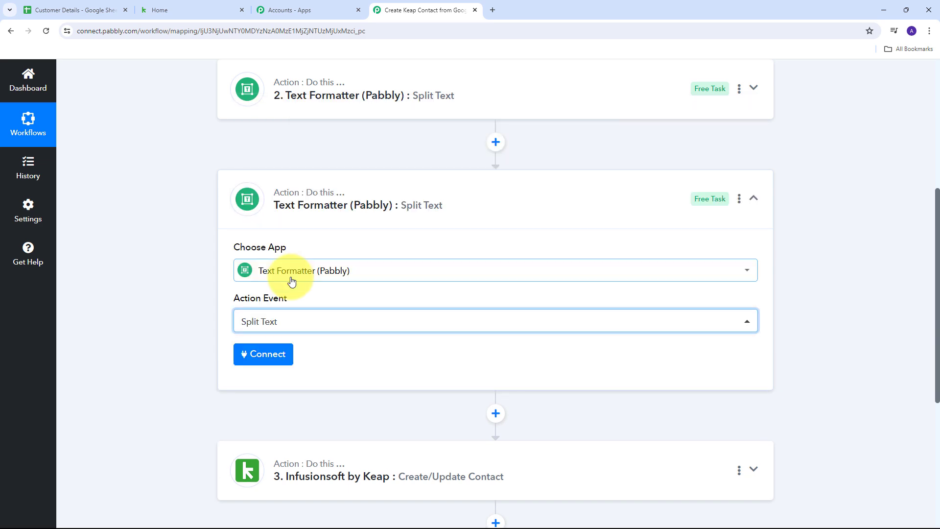
{"action": "left_click", "coordinate": [267, 358]}
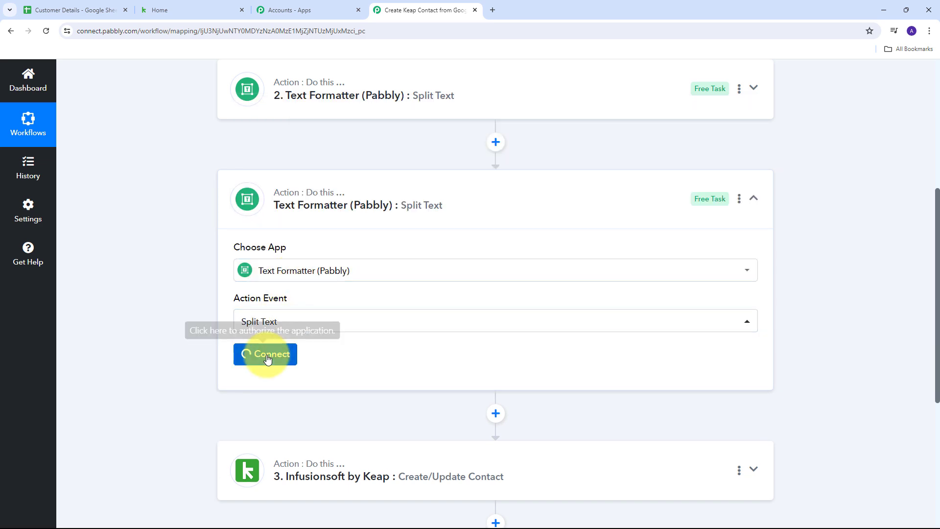
{"action": "scroll", "coordinate": [436, 278], "scroll_direction": "down", "scroll_amount": 4}
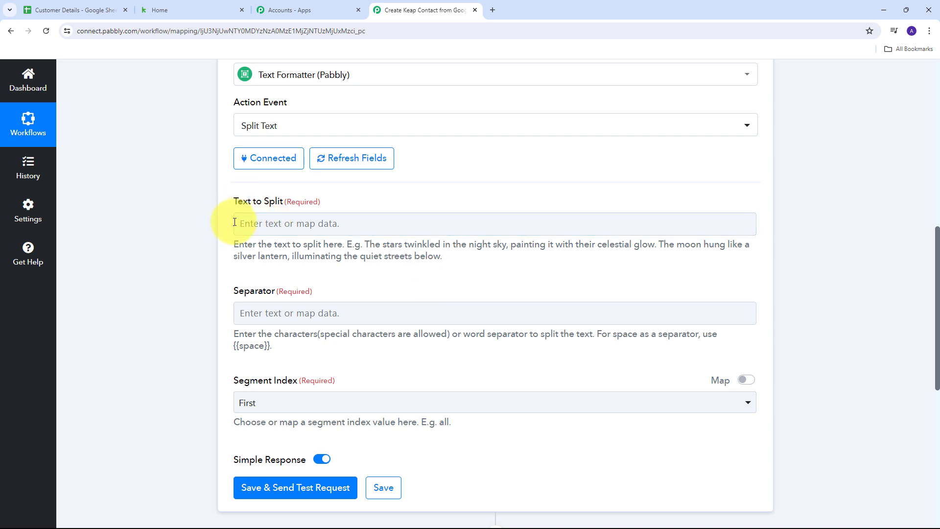
Map the Google Sheets row's Phone value into Text to Split
{"action": "left_click", "coordinate": [252, 222]}
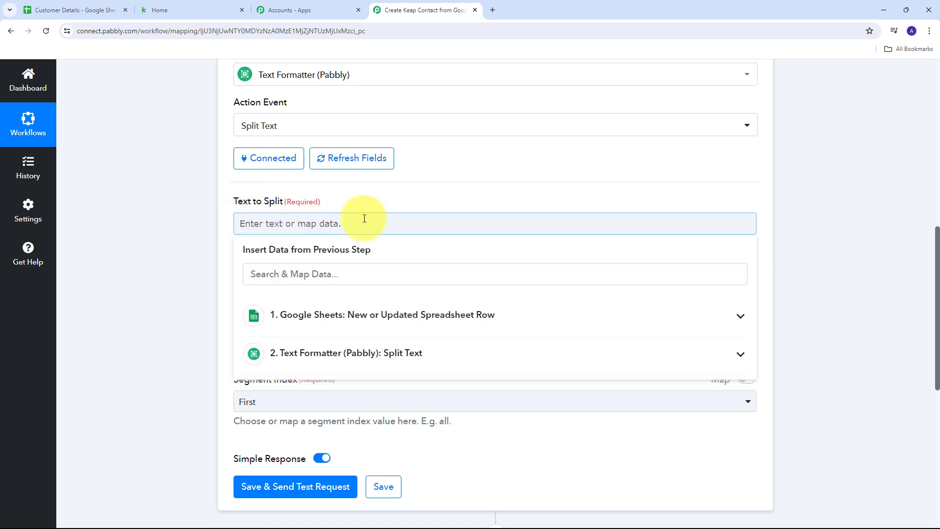
{"action": "left_click", "coordinate": [399, 325]}
{"action": "scroll", "coordinate": [464, 374], "scroll_direction": "down", "scroll_amount": 2}
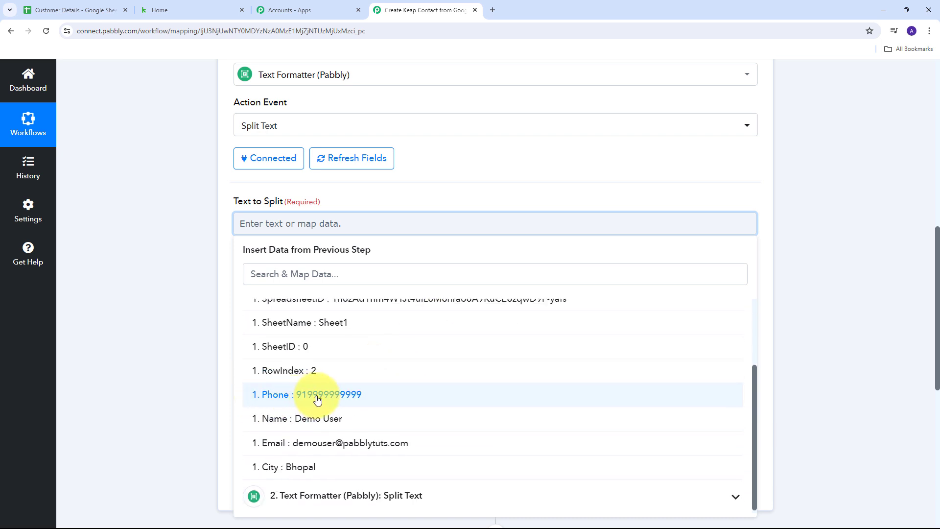
{"action": "left_click", "coordinate": [318, 399]}
{"action": "left_click", "coordinate": [481, 193]}
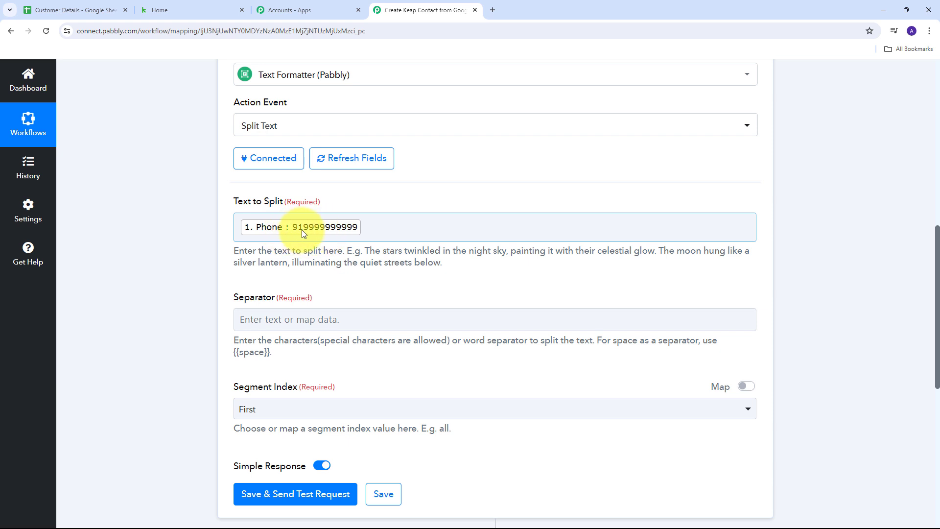
{"action": "left_click", "coordinate": [264, 321]}
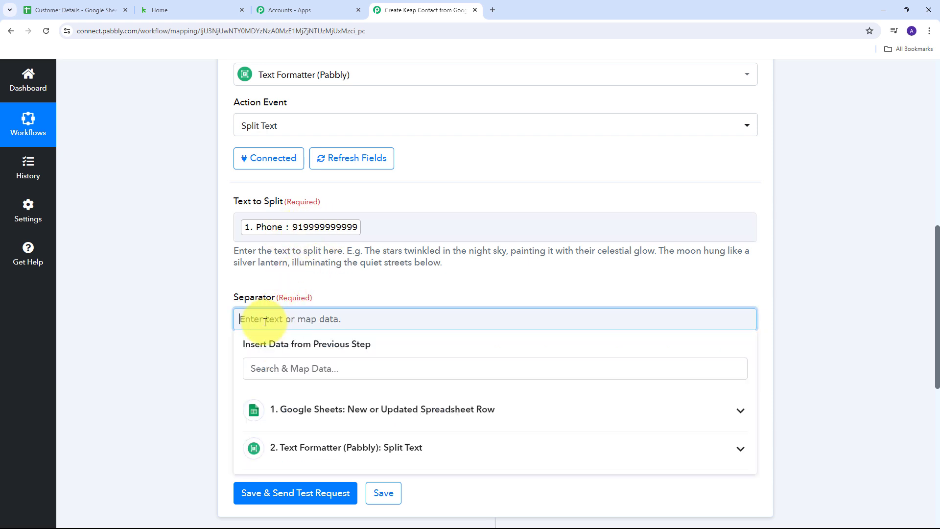
{"action": "type", "text": "91"}
{"action": "left_click", "coordinate": [320, 282]}
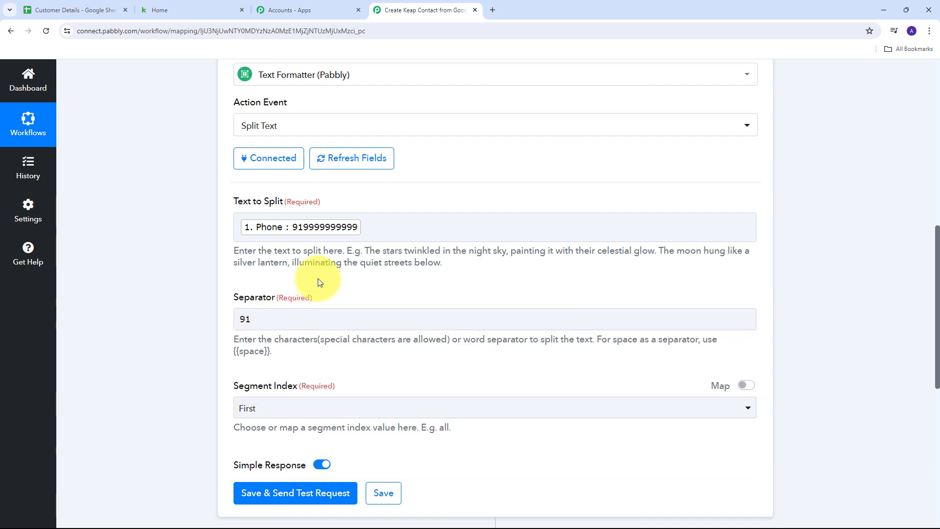
{"action": "scroll", "coordinate": [314, 289], "scroll_direction": "down", "scroll_amount": 2}
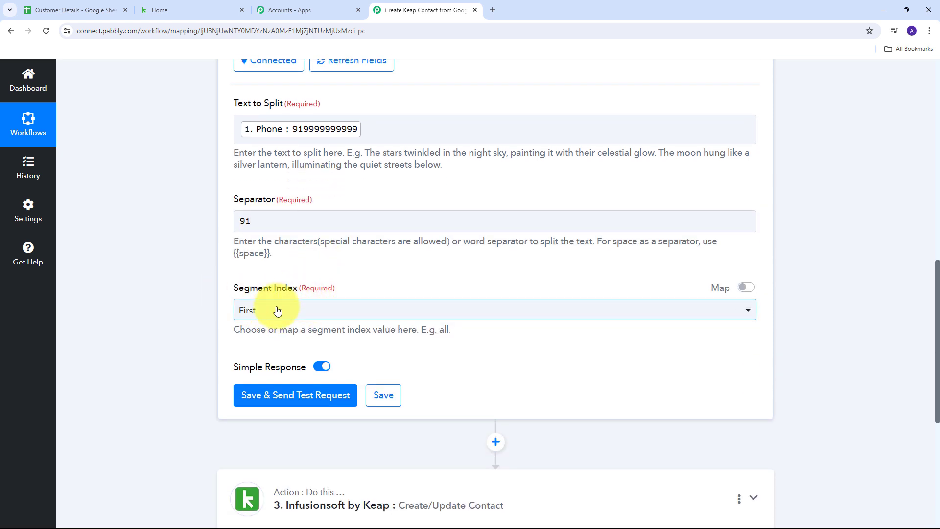
{"action": "left_click", "coordinate": [277, 311]}
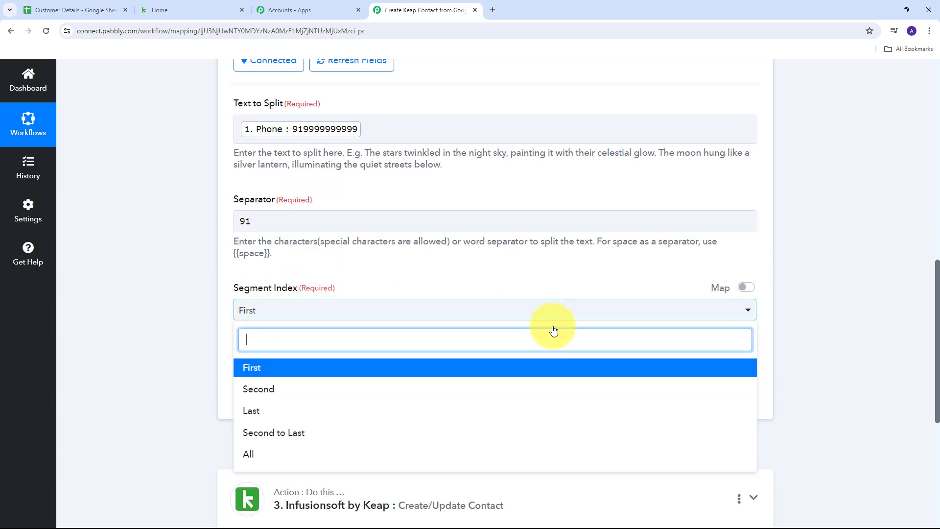
{"action": "left_click", "coordinate": [258, 457]}
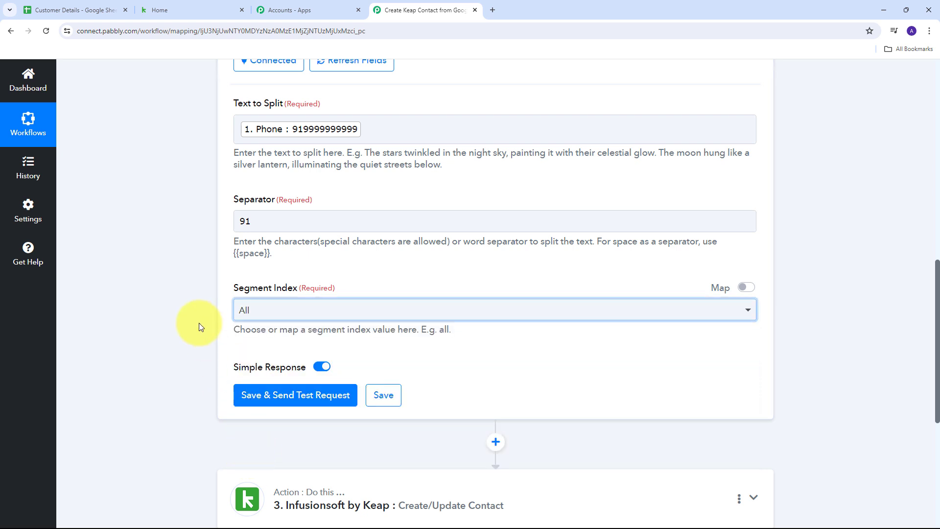
{"action": "left_click", "coordinate": [275, 399]}
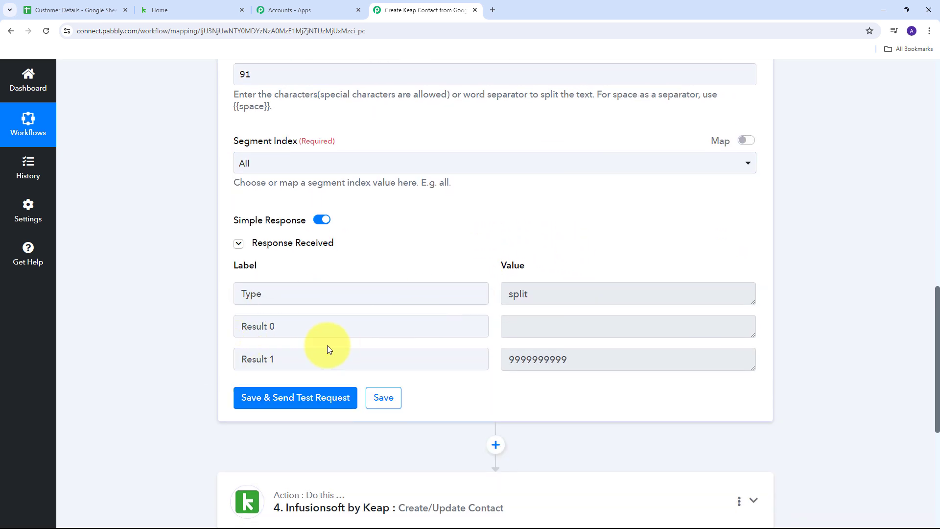
{"action": "left_click_drag", "start_coordinate": [564, 360], "coordinate": [498, 358]}
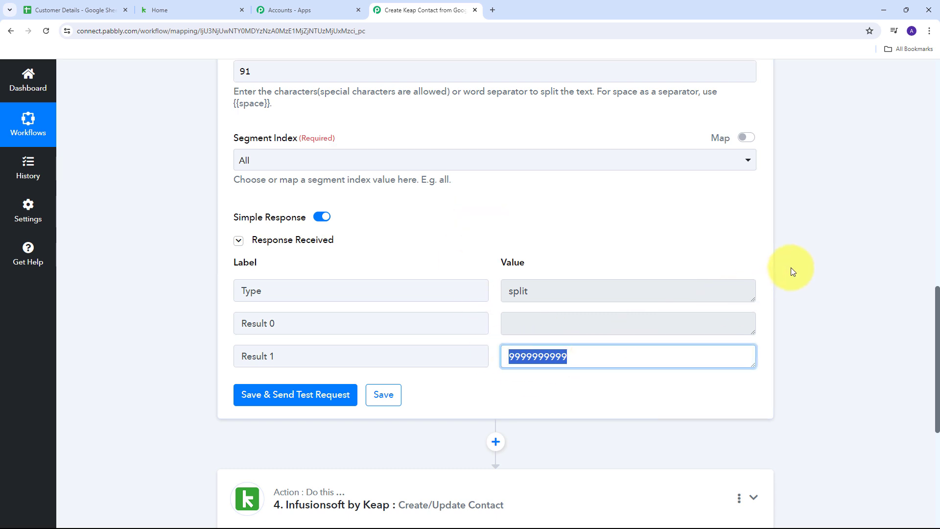
{"action": "scroll", "coordinate": [774, 304], "scroll_direction": "down", "scroll_amount": 3}
Enter +91 as the Keap contact's Phone1 Ext
{"action": "left_click", "coordinate": [756, 361]}
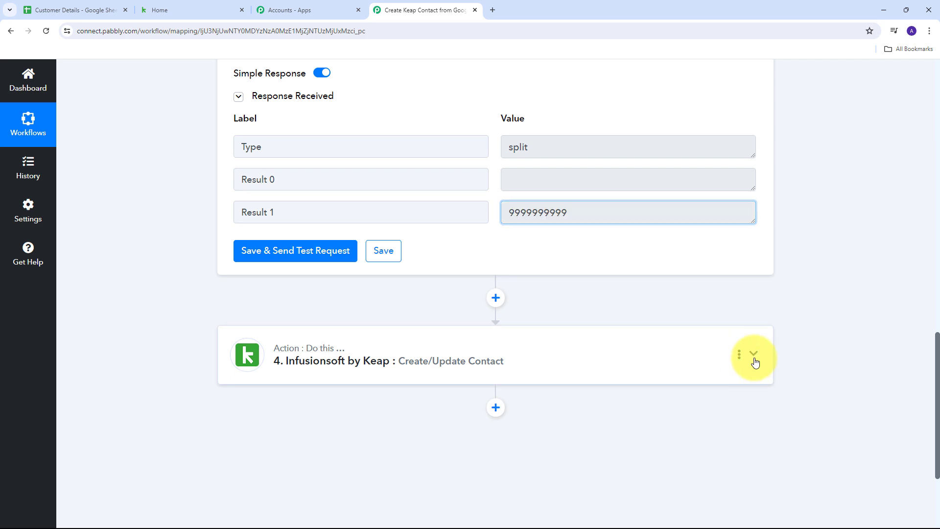
{"action": "scroll", "coordinate": [531, 319], "scroll_direction": "up", "scroll_amount": 5}
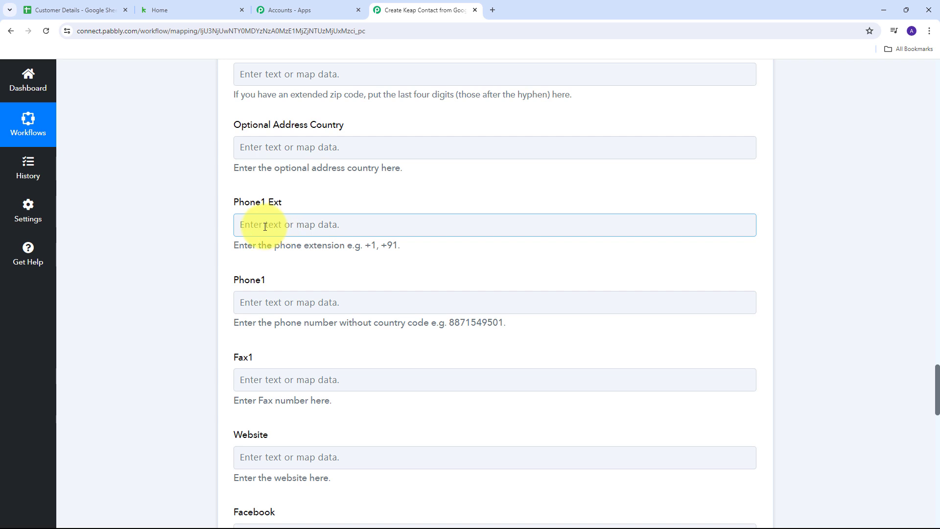
{"action": "left_click", "coordinate": [265, 226]}
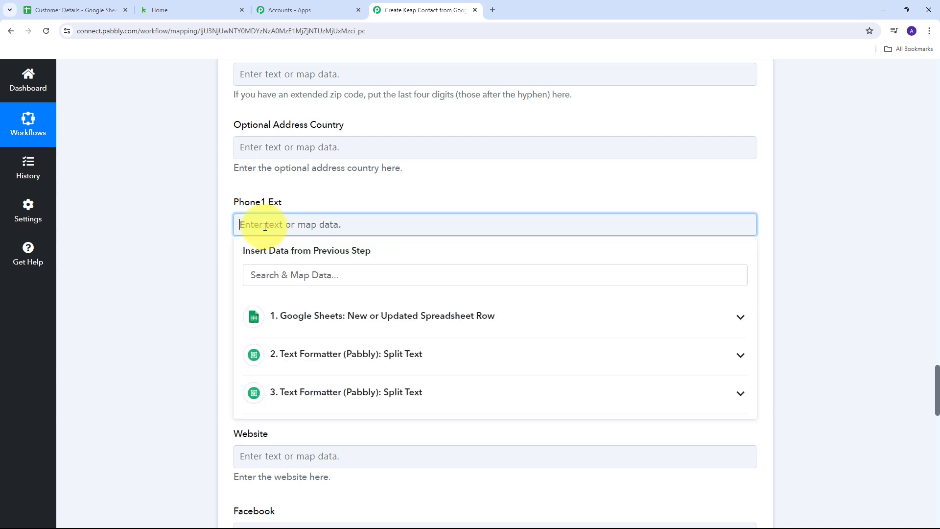
{"action": "type", "text": "+91"}
{"action": "left_click", "coordinate": [228, 232]}
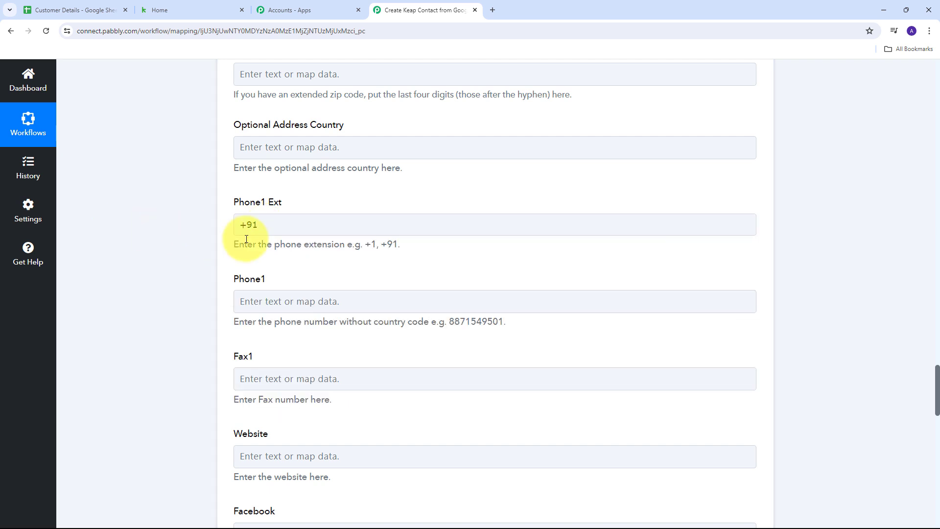
{"action": "left_click", "coordinate": [262, 221]}
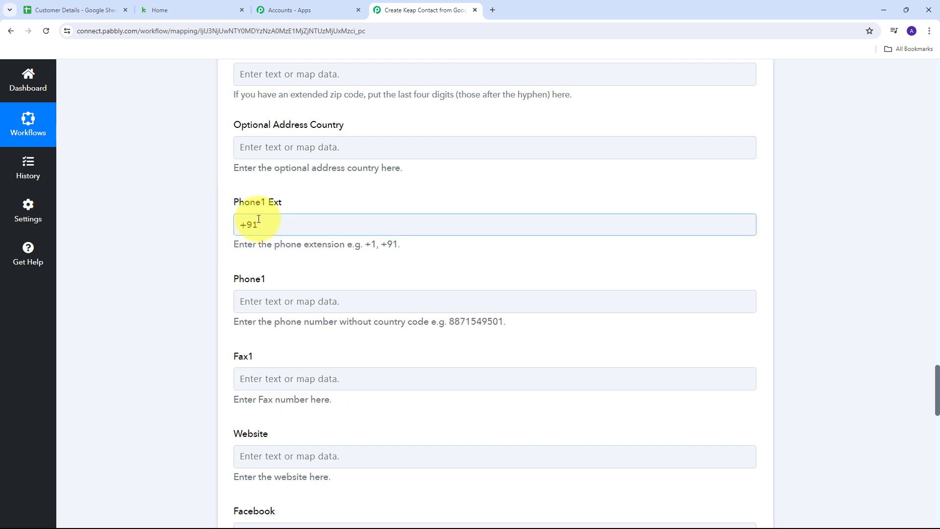
{"action": "left_click", "coordinate": [269, 210]}
Map step 3 Split Text Result 1 into the Phone1 field
{"action": "scroll", "coordinate": [269, 210], "scroll_direction": "down", "scroll_amount": 1}
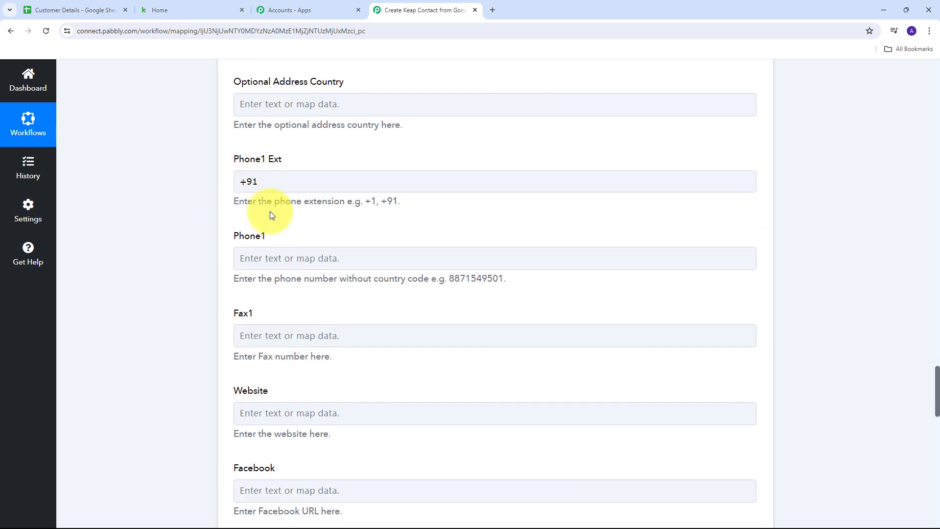
{"action": "left_click", "coordinate": [273, 252]}
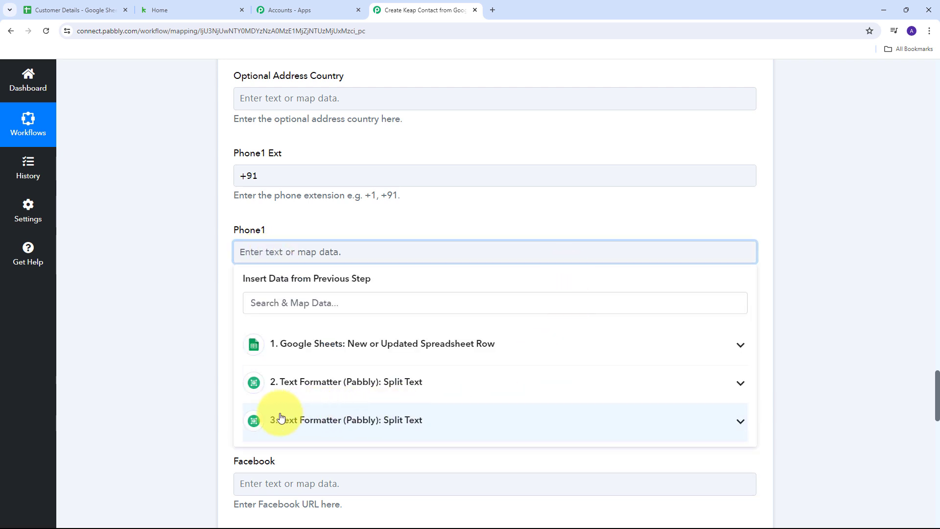
{"action": "left_click", "coordinate": [387, 422]}
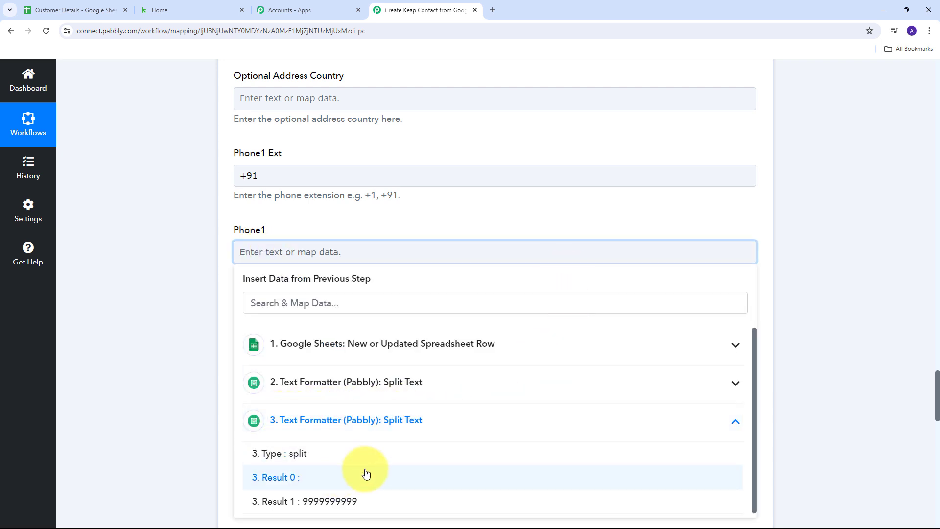
{"action": "left_click", "coordinate": [328, 502]}
{"action": "left_click", "coordinate": [190, 324]}
{"action": "scroll", "coordinate": [367, 328], "scroll_direction": "down", "scroll_amount": 3}
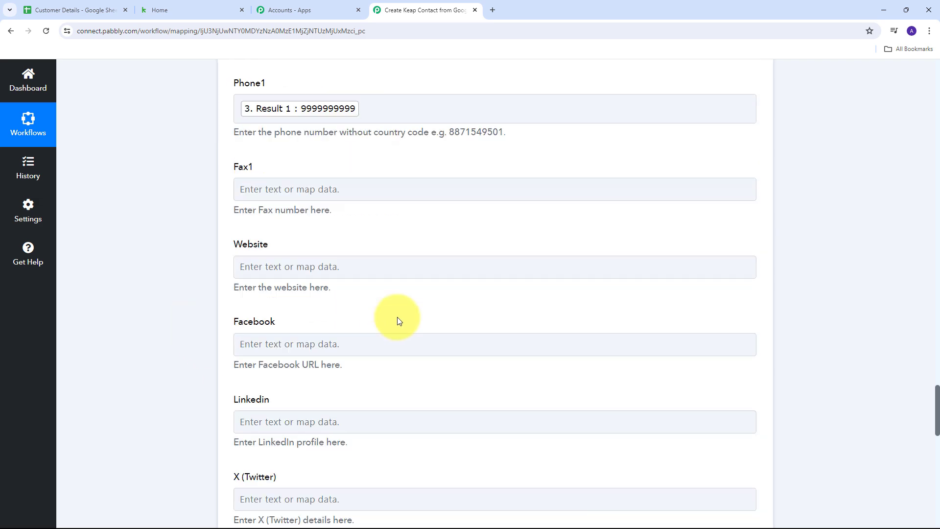
{"action": "scroll", "coordinate": [397, 318], "scroll_direction": "up", "scroll_amount": 4}
{"action": "scroll", "coordinate": [397, 316], "scroll_direction": "up", "scroll_amount": 8}
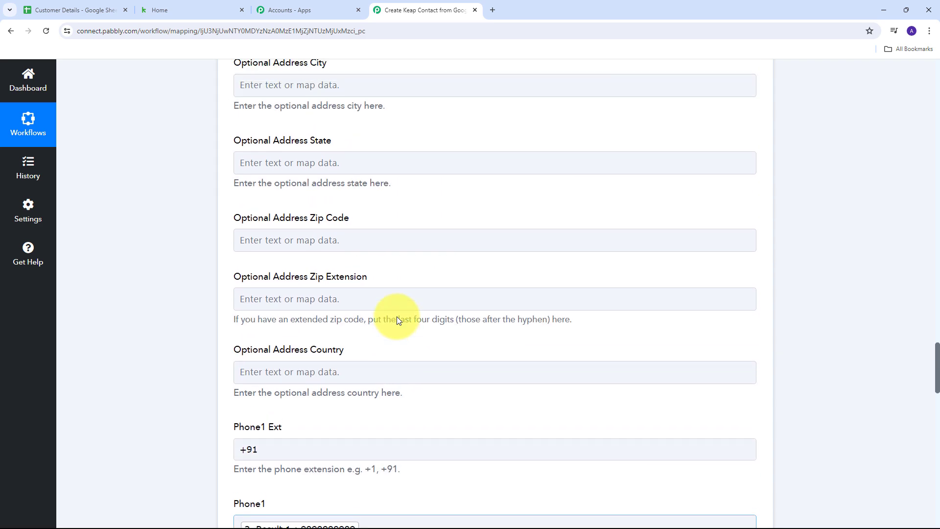
{"action": "scroll", "coordinate": [397, 316], "scroll_direction": "up", "scroll_amount": 15}
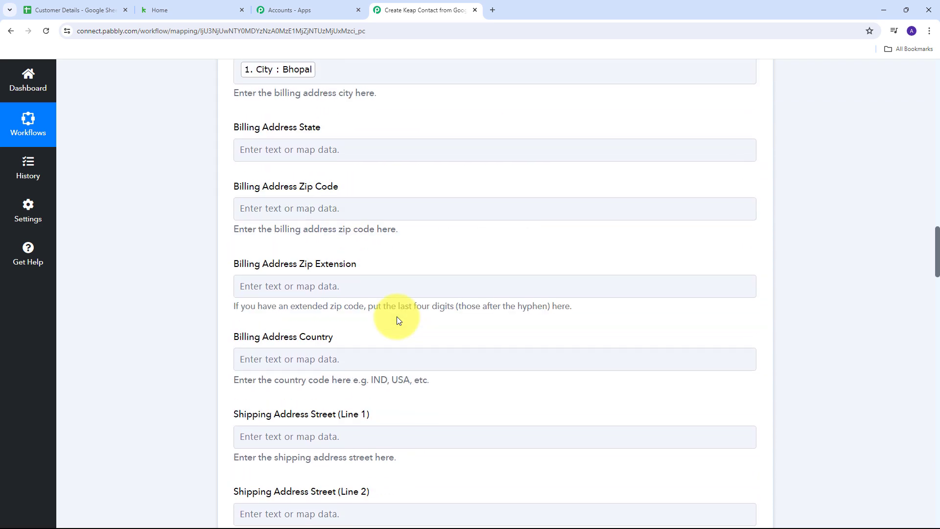
{"action": "scroll", "coordinate": [397, 317], "scroll_direction": "up", "scroll_amount": 5}
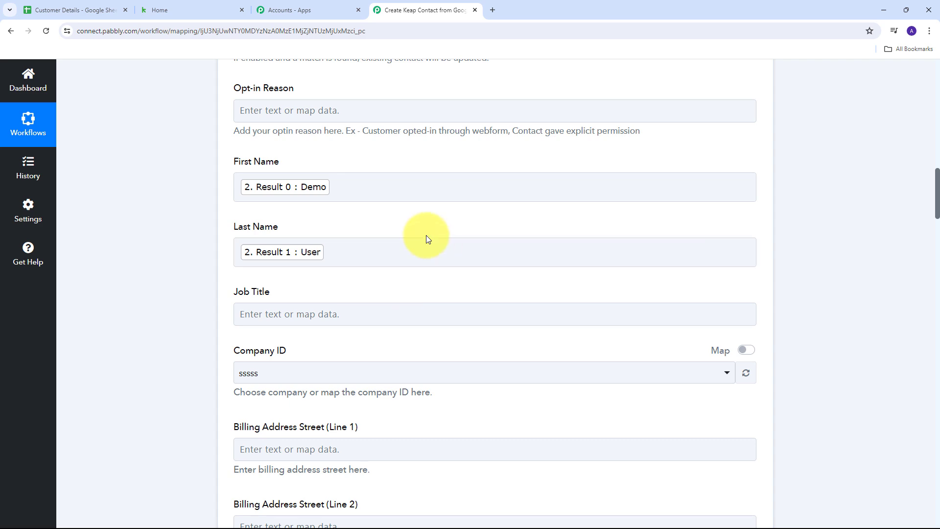
{"action": "scroll", "coordinate": [426, 235], "scroll_direction": "down", "scroll_amount": 20}
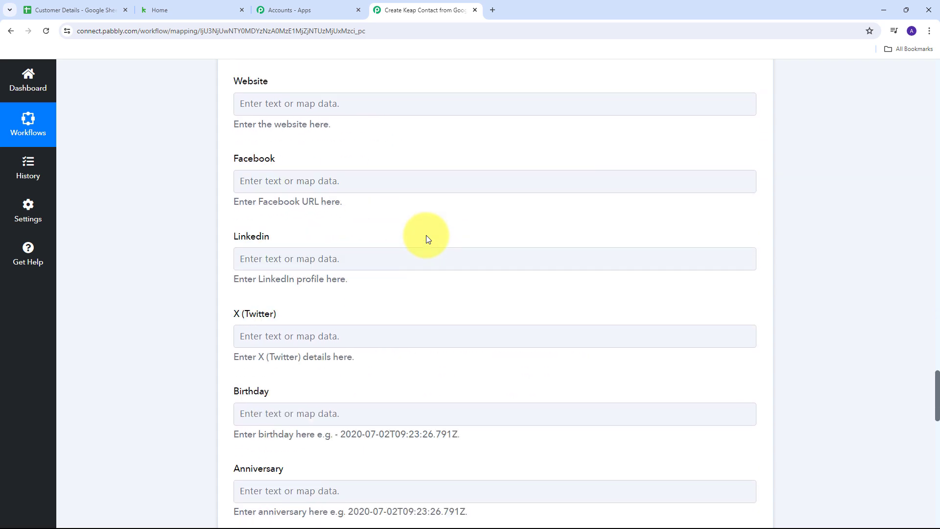
{"action": "scroll", "coordinate": [426, 235], "scroll_direction": "down", "scroll_amount": 15}
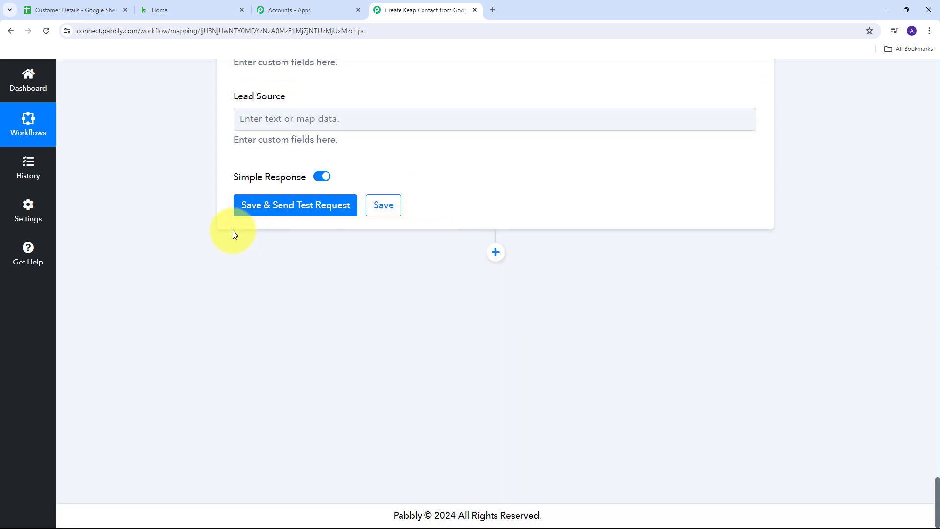
Save and test the Keap step, reviewing the response for contact Id 284 in Bhopal
{"action": "left_click", "coordinate": [287, 211]}
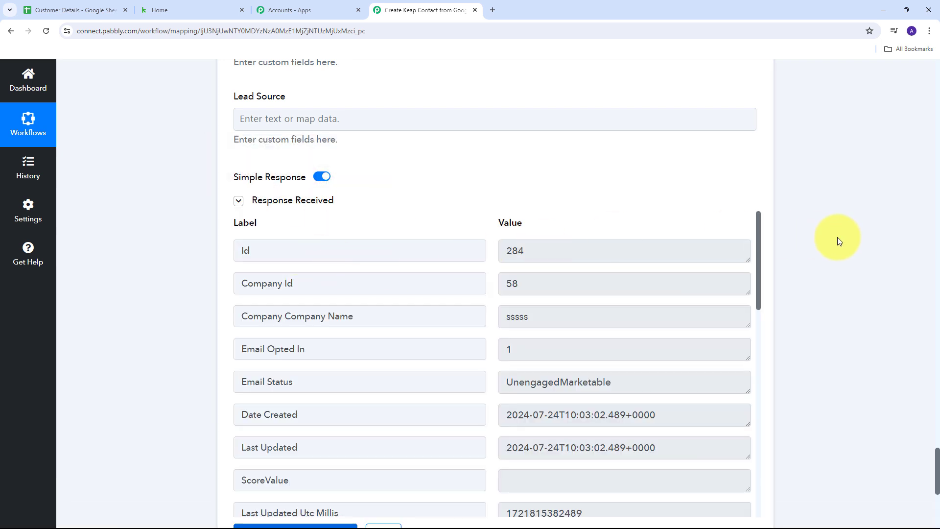
{"action": "scroll", "coordinate": [837, 240], "scroll_direction": "down", "scroll_amount": 1}
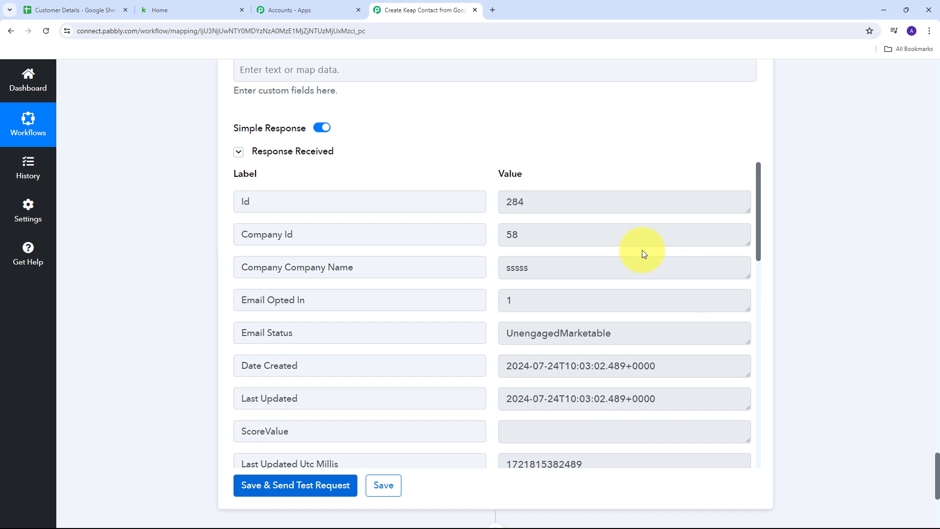
{"action": "scroll", "coordinate": [644, 253], "scroll_direction": "down", "scroll_amount": 4}
{"action": "scroll", "coordinate": [643, 253], "scroll_direction": "down", "scroll_amount": 5}
{"action": "scroll", "coordinate": [643, 250], "scroll_direction": "up", "scroll_amount": 9}
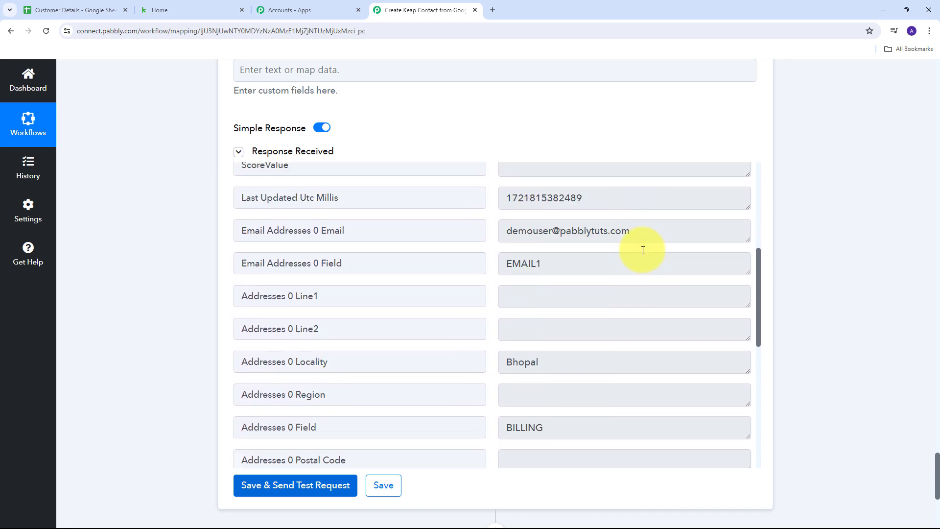
{"action": "scroll", "coordinate": [643, 251], "scroll_direction": "down", "scroll_amount": 8}
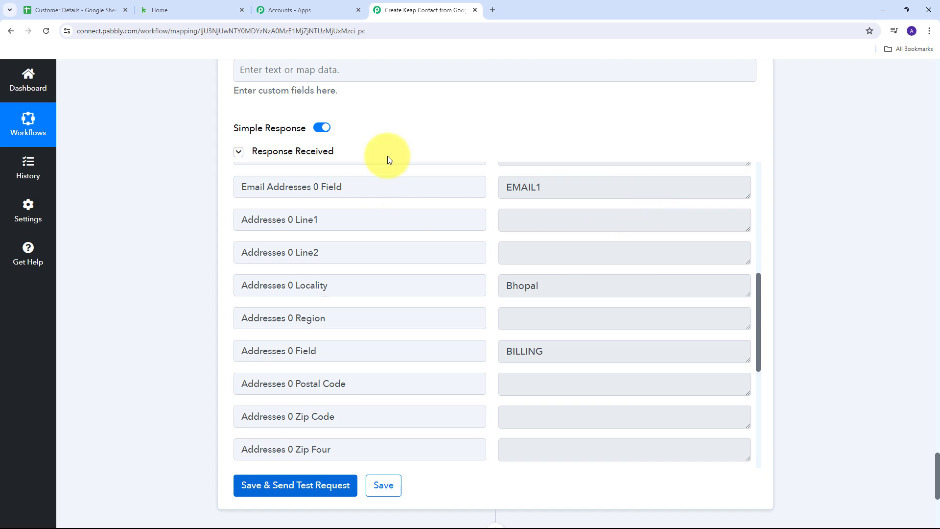
Open the new contact in Keap Contacts to verify its name, phone and Bhopal address, then go back to the sheet
{"action": "left_click", "coordinate": [190, 16]}
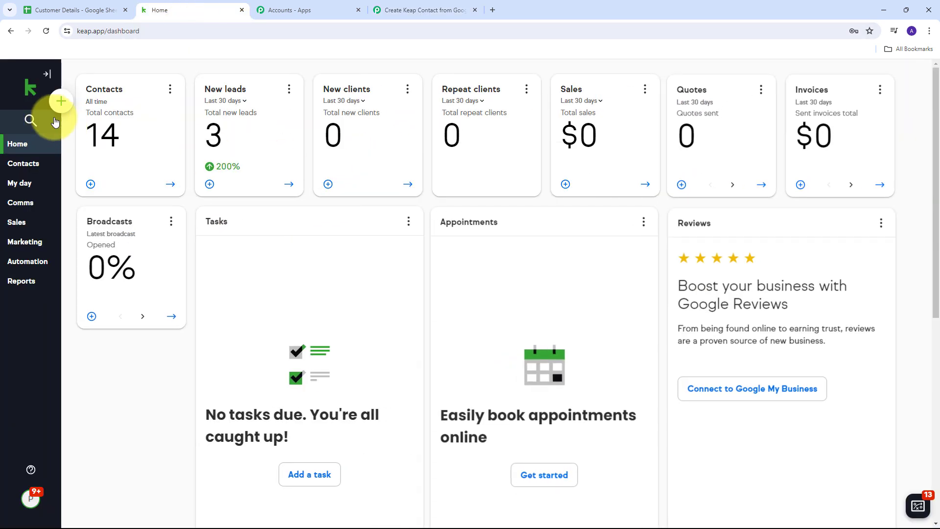
{"action": "left_click", "coordinate": [31, 169]}
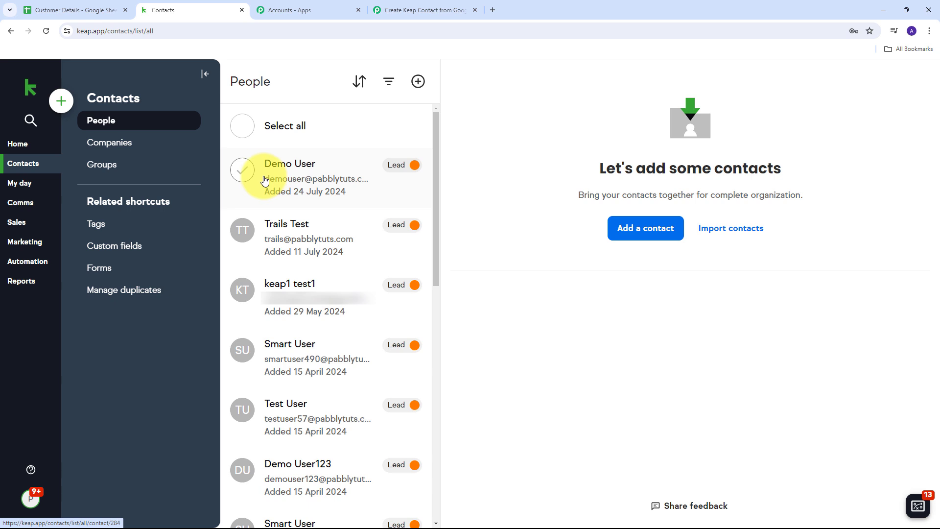
{"action": "left_click", "coordinate": [289, 168]}
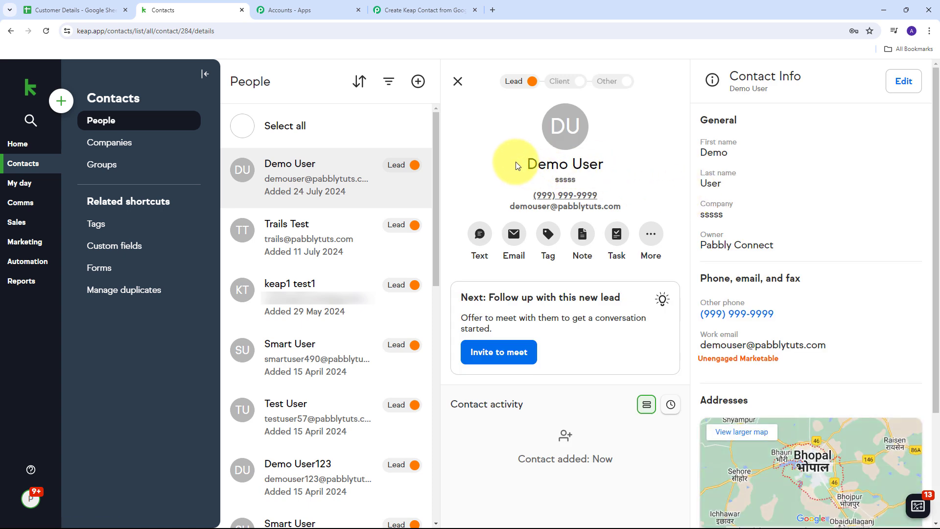
{"action": "left_click_drag", "start_coordinate": [519, 164], "coordinate": [616, 166]}
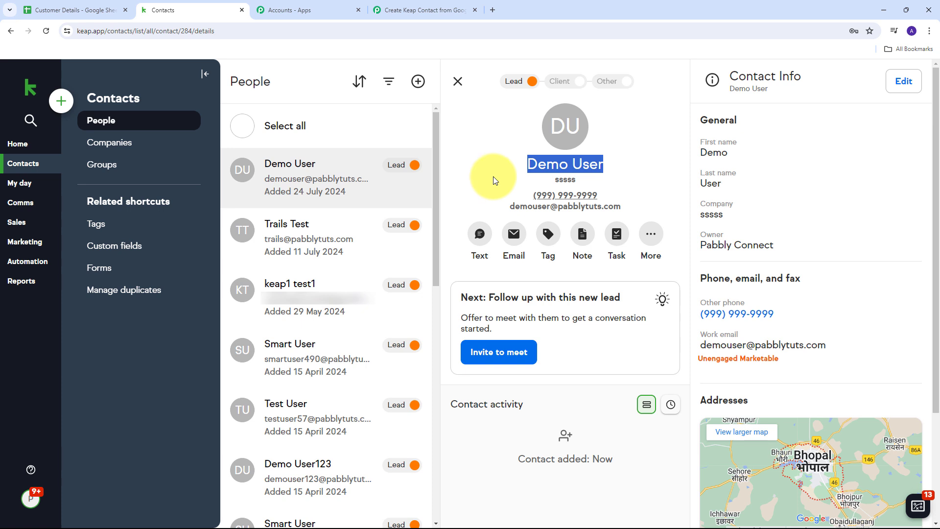
{"action": "left_click", "coordinate": [56, 4]}
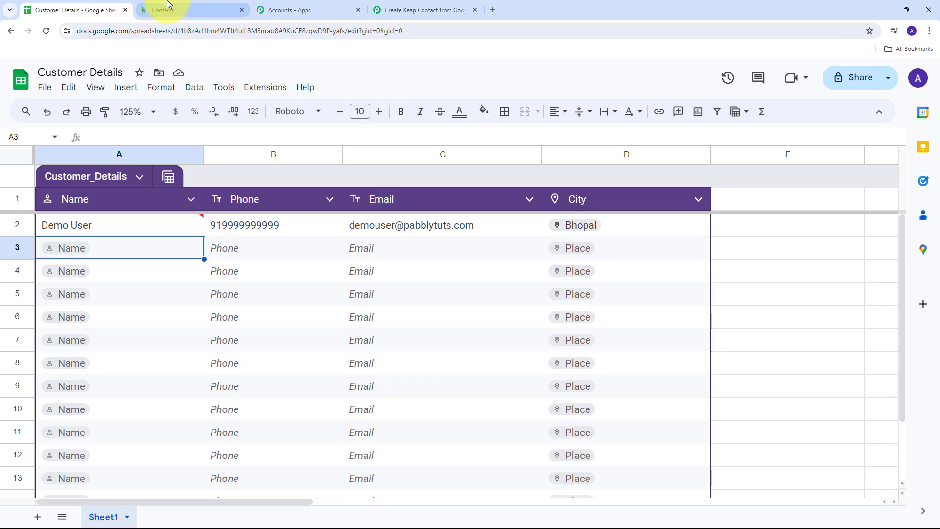
Enter a test name, phone number and e-mail address in cells A3, B3 and C3
{"action": "left_click", "coordinate": [210, 8]}
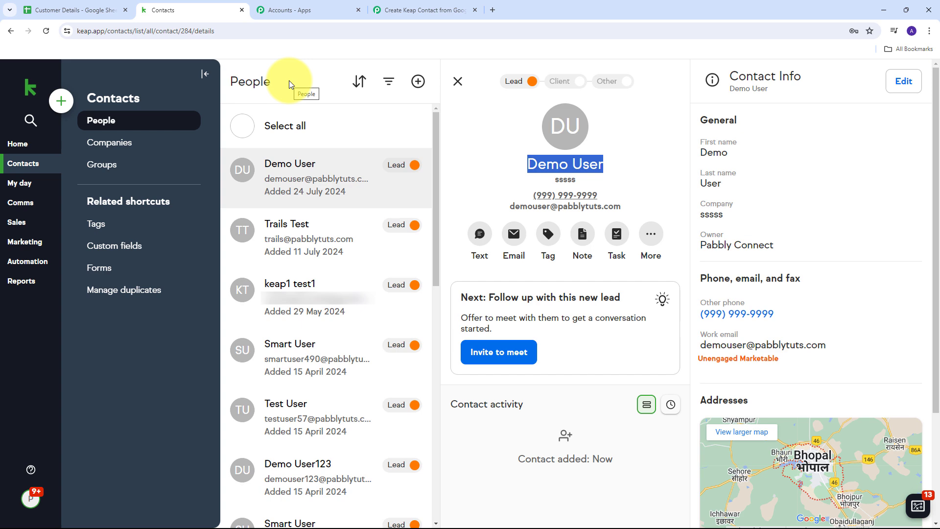
{"action": "left_click", "coordinate": [78, 10]}
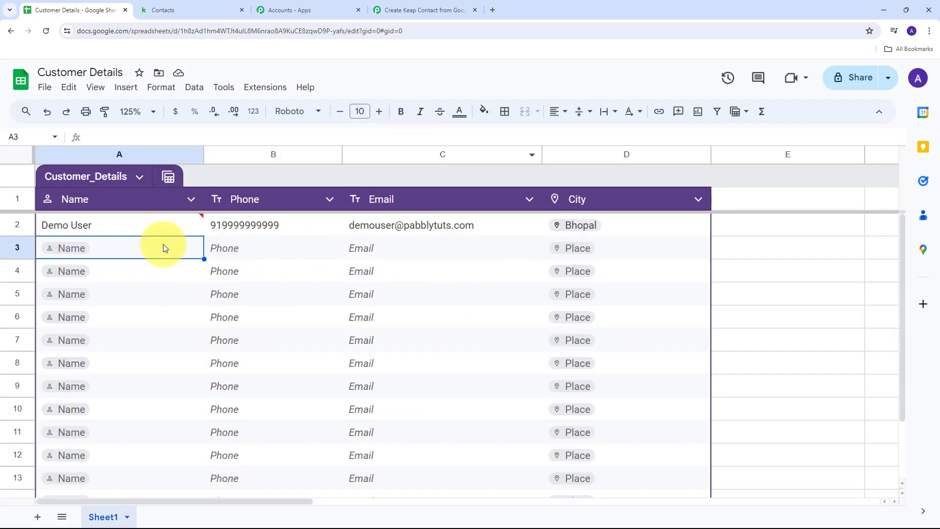
{"action": "left_click", "coordinate": [161, 269]}
{"action": "left_click", "coordinate": [135, 247]}
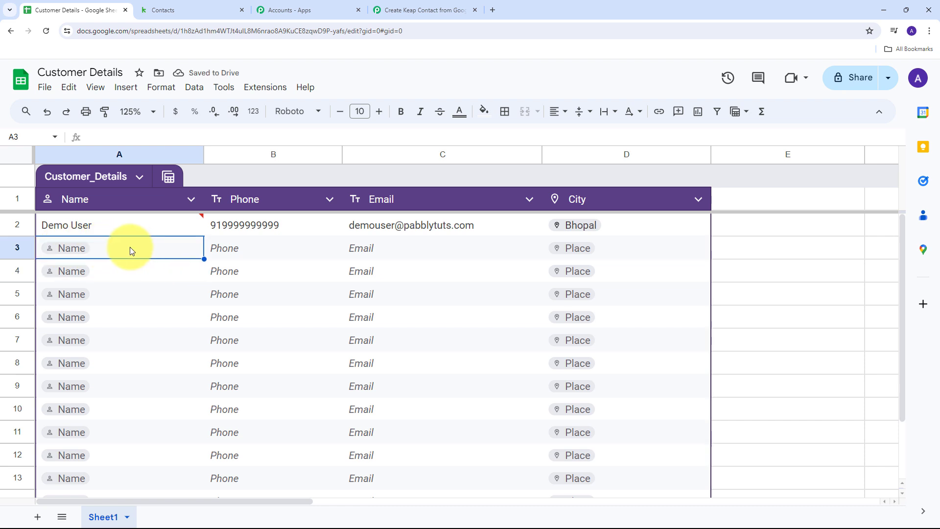
{"action": "left_click", "coordinate": [84, 245]}
{"action": "type", "text": "Test User"}
{"action": "left_click", "coordinate": [228, 244]}
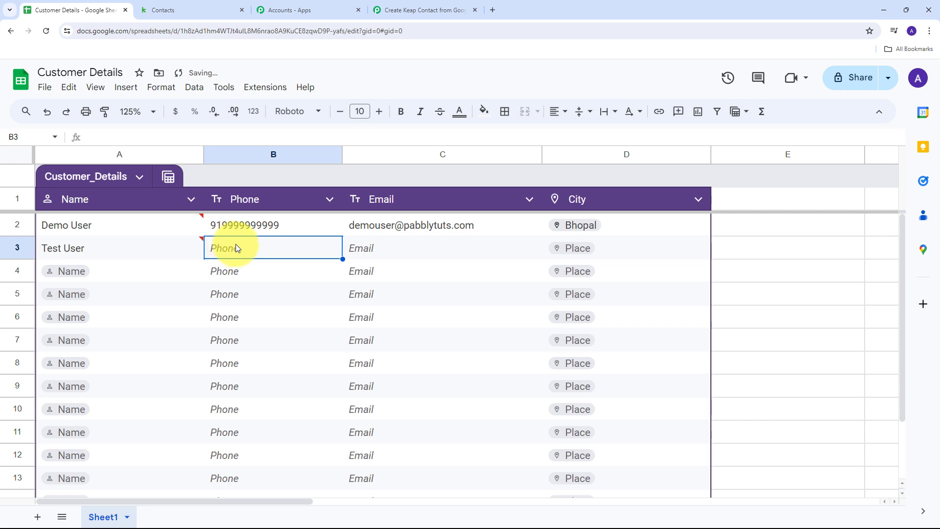
{"action": "double_click", "coordinate": [248, 250]}
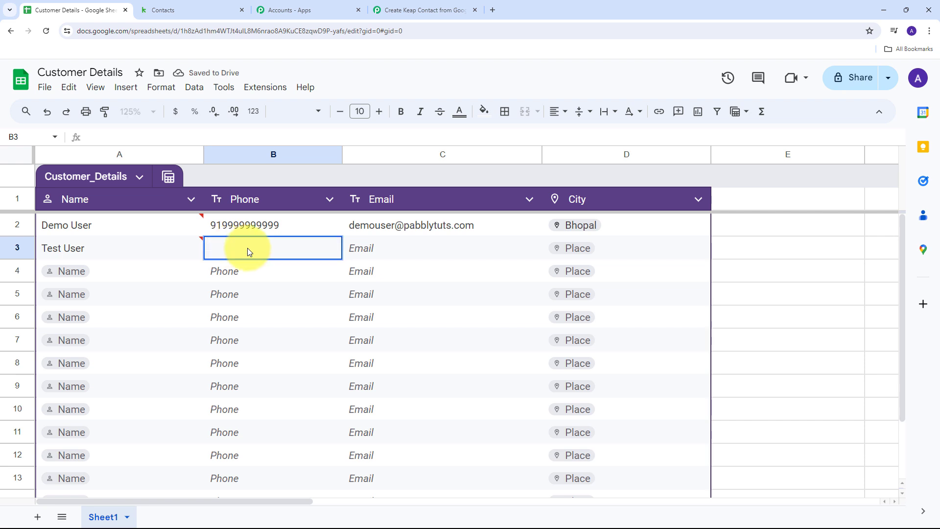
{"action": "type", "text": "918888888888"}
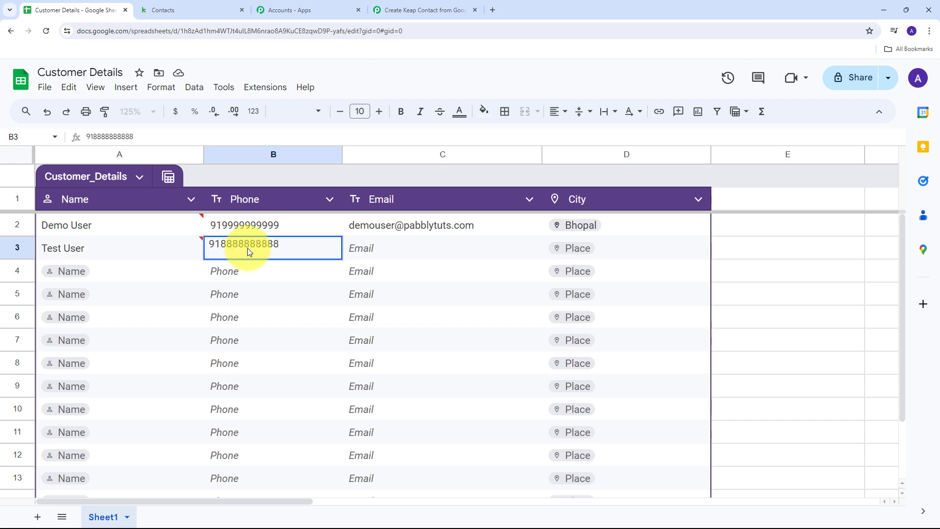
{"action": "key", "text": "Tab"}
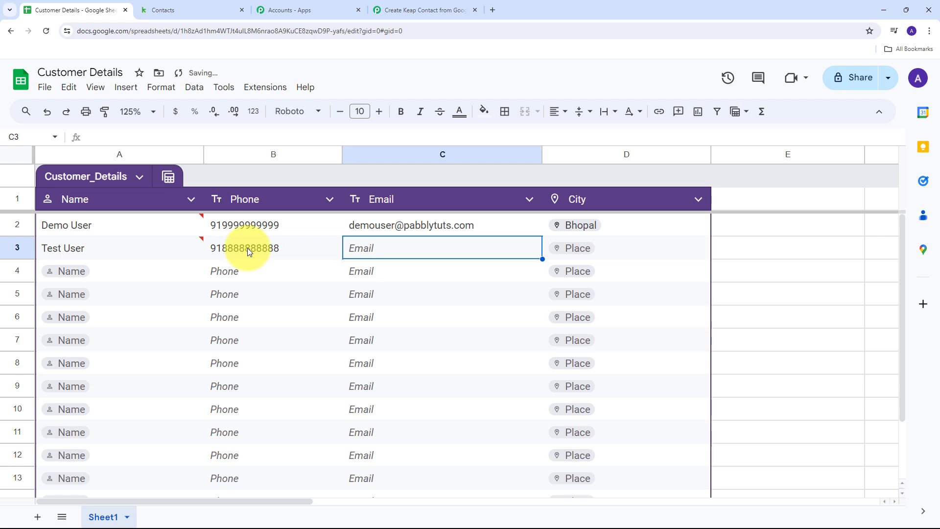
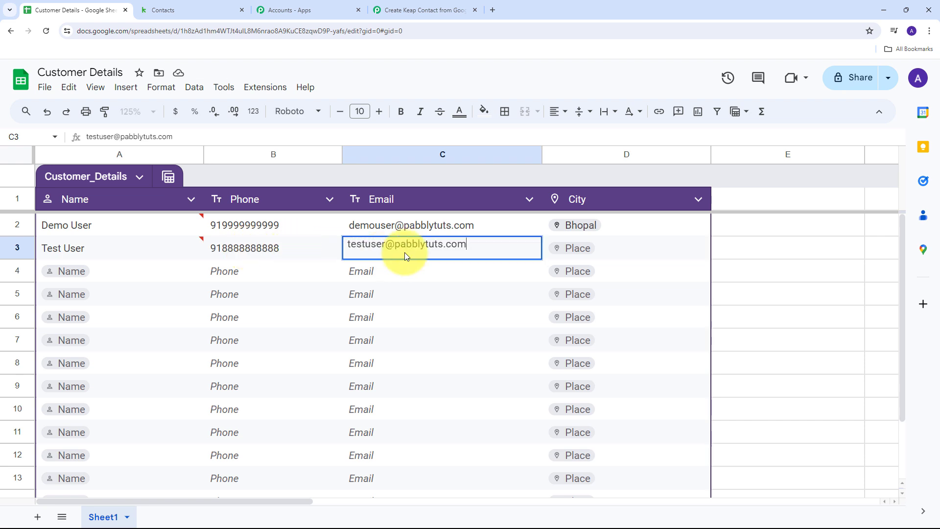
Set the City cell D3 to Indore, Madhya Pradesh
{"action": "left_click", "coordinate": [616, 248]}
{"action": "left_click", "coordinate": [587, 250]}
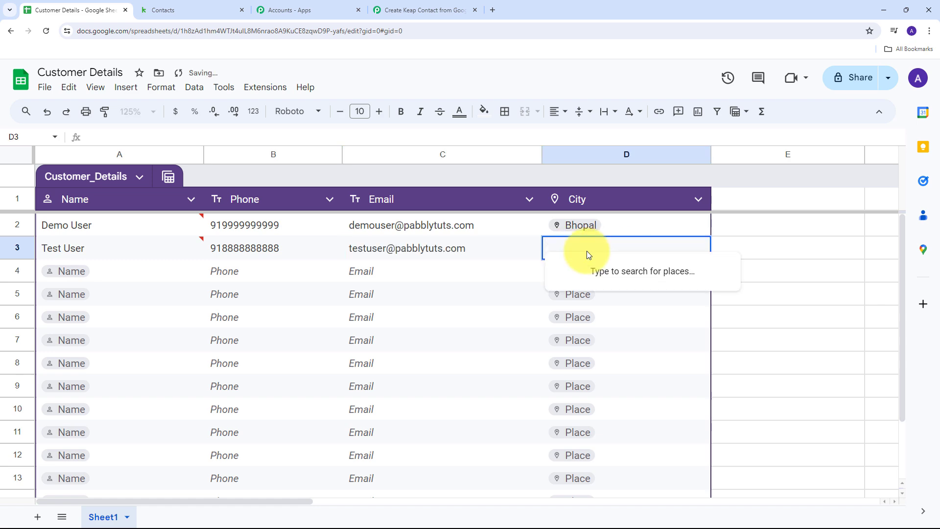
{"action": "type", "text": "Indor"}
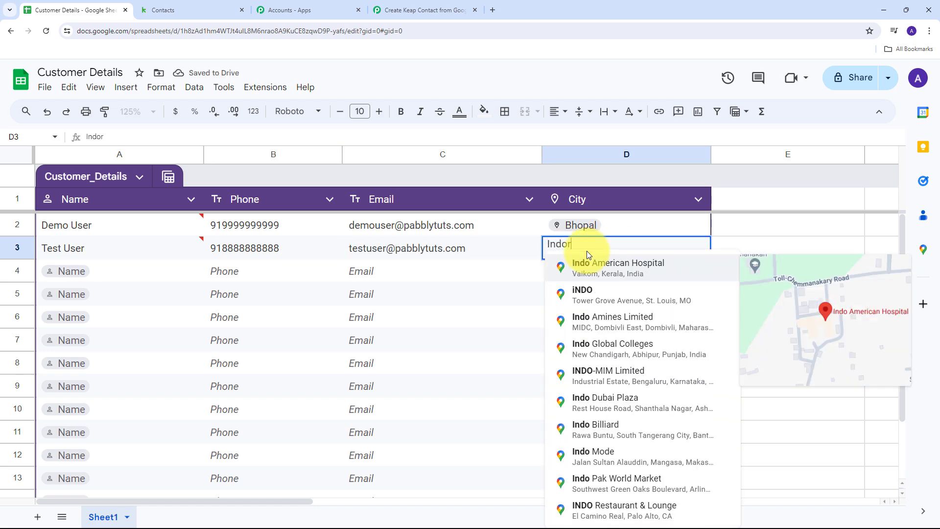
{"action": "type", "text": "e"}
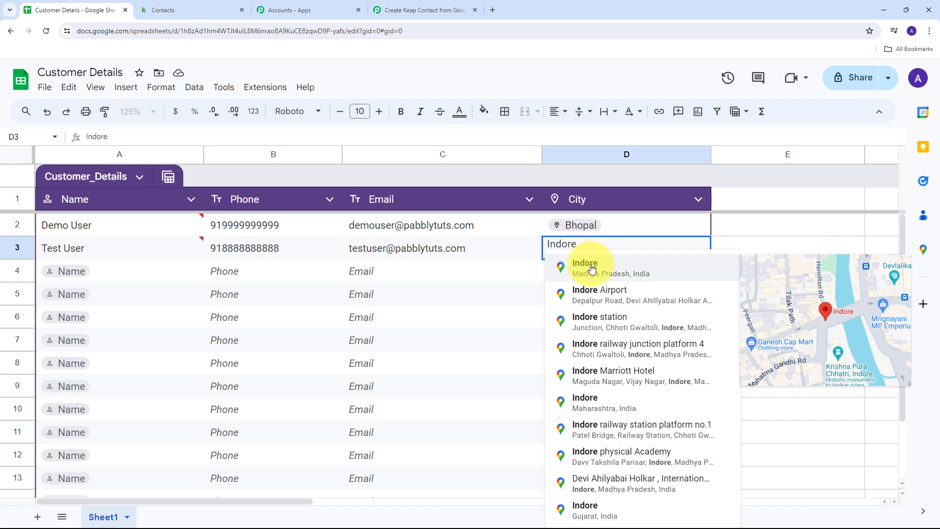
{"action": "left_click", "coordinate": [594, 267]}
{"action": "left_click", "coordinate": [132, 267]}
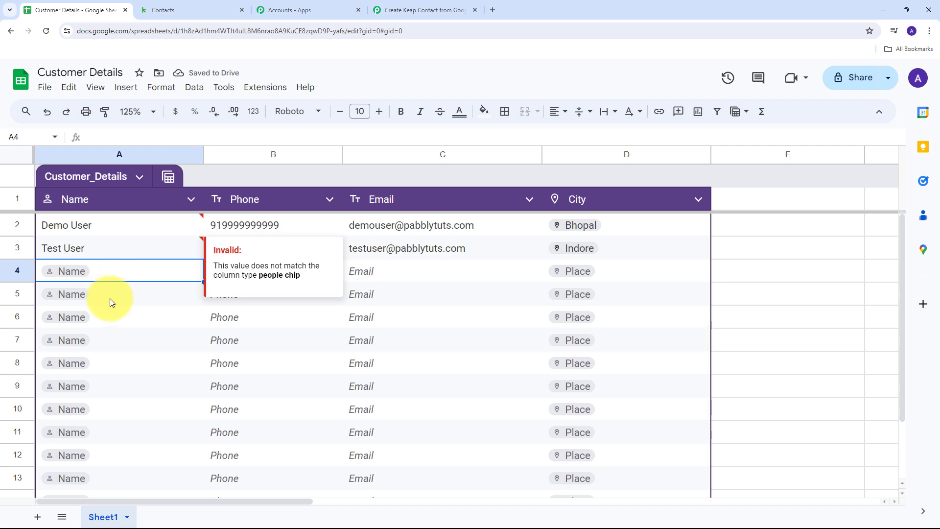
{"action": "left_click", "coordinate": [740, 253]}
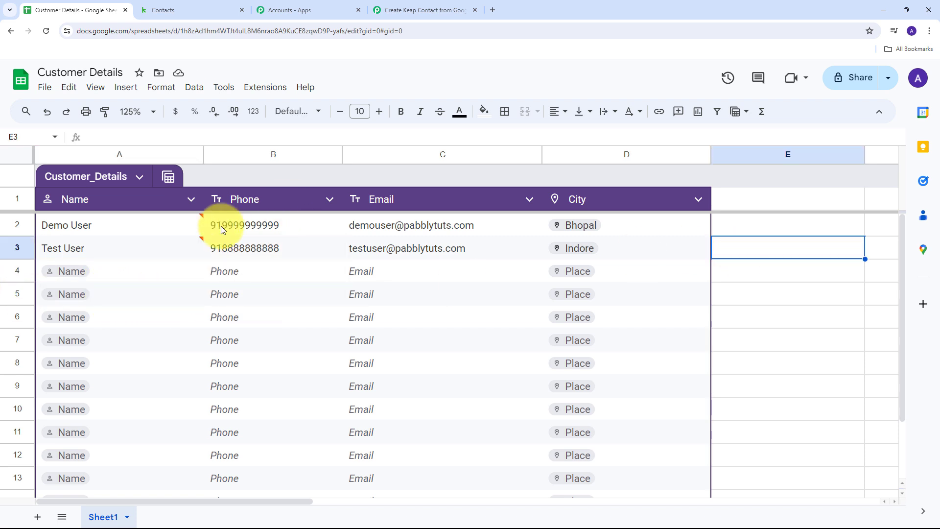
{"action": "mouse_move", "coordinate": [130, 253]}
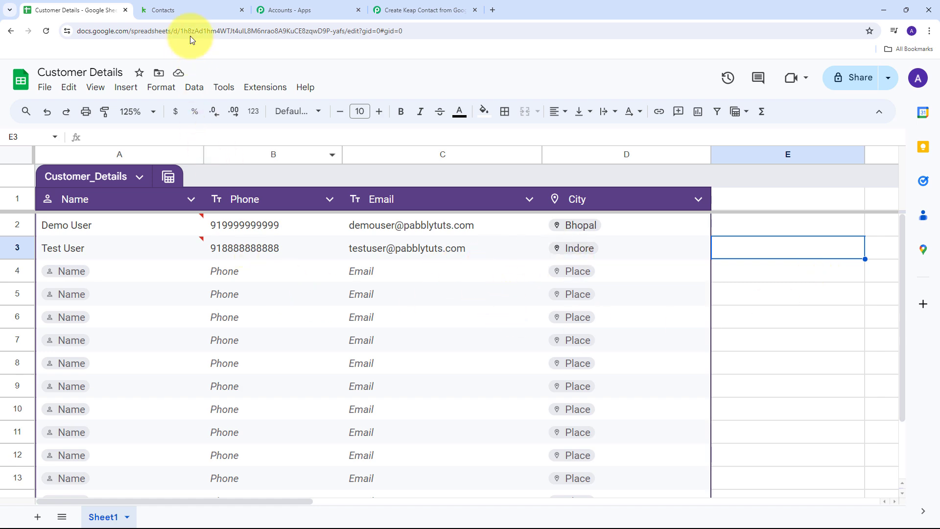
Reload the Keap contacts list and open the newly added test contact
{"action": "left_click", "coordinate": [183, 4]}
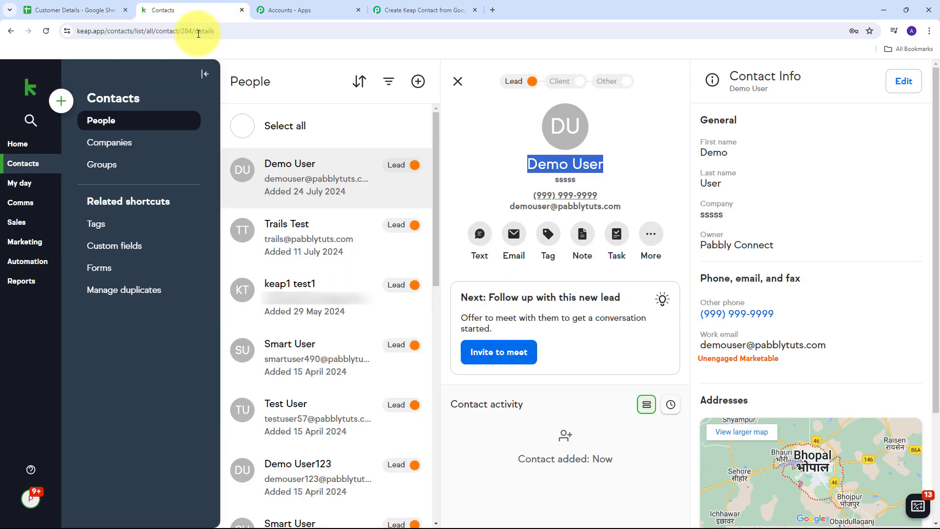
{"action": "left_click", "coordinate": [45, 31]}
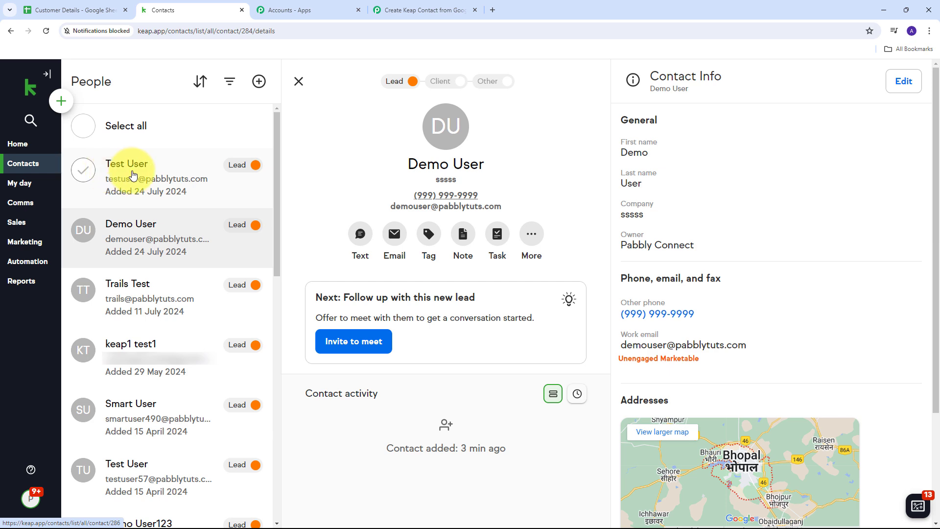
{"action": "left_click", "coordinate": [117, 166]}
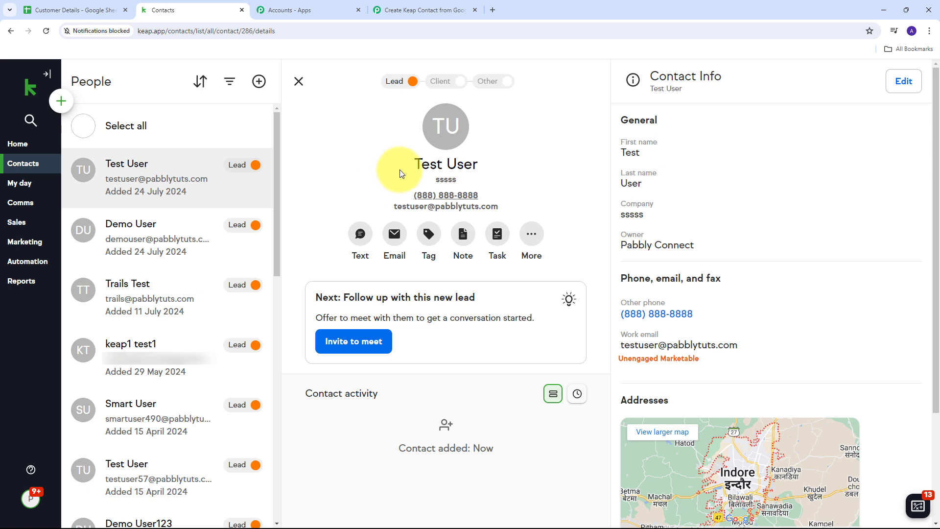
Check the new contact's name and phone number against the spreadsheet row
{"action": "left_click_drag", "start_coordinate": [414, 164], "coordinate": [478, 166]}
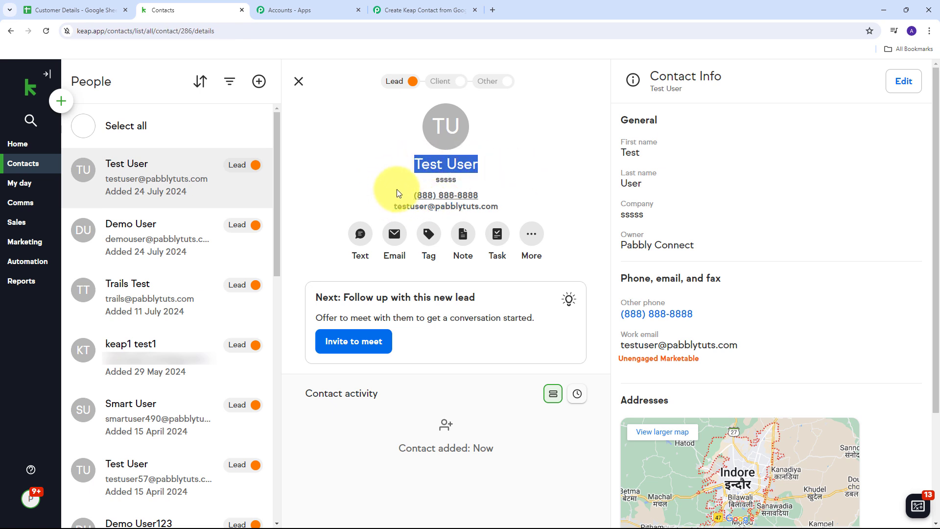
{"action": "left_click_drag", "start_coordinate": [397, 192], "coordinate": [508, 194]}
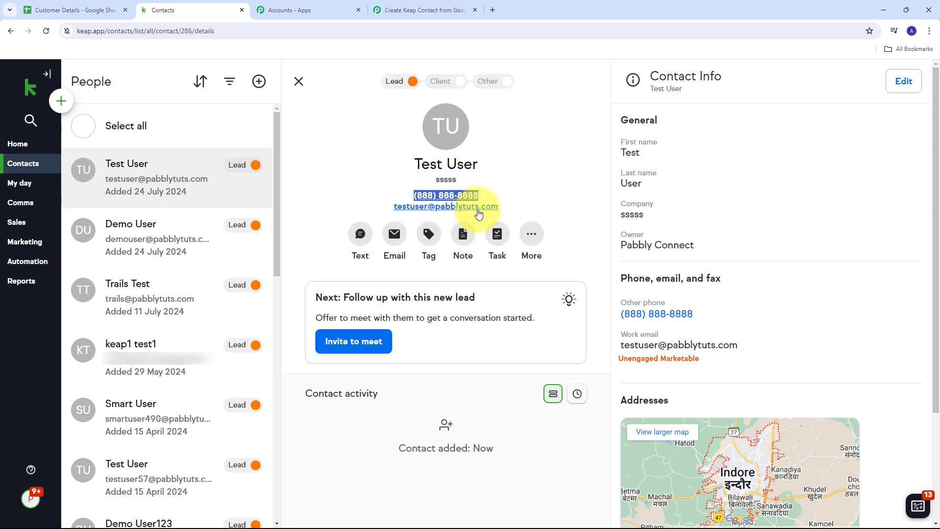
{"action": "left_click", "coordinate": [560, 174]}
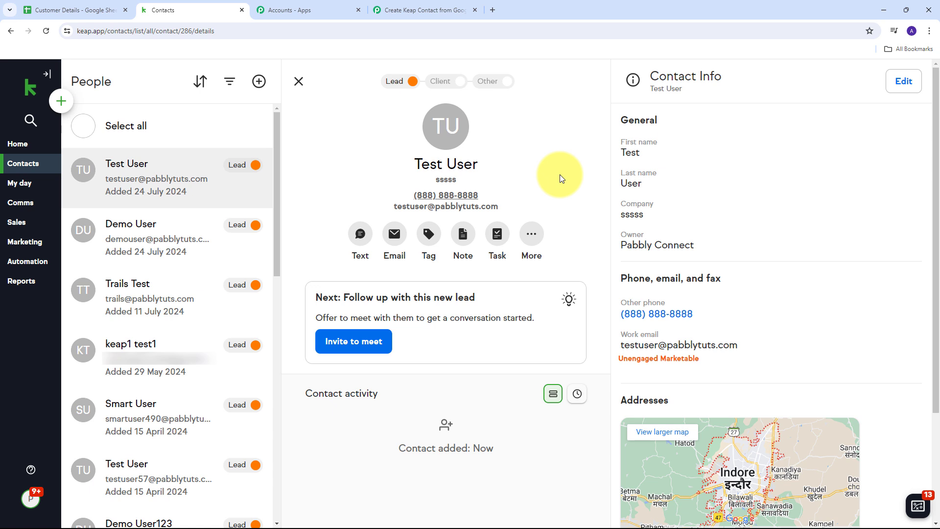
{"action": "left_click", "coordinate": [89, 11]}
{"action": "left_click", "coordinate": [170, 7]}
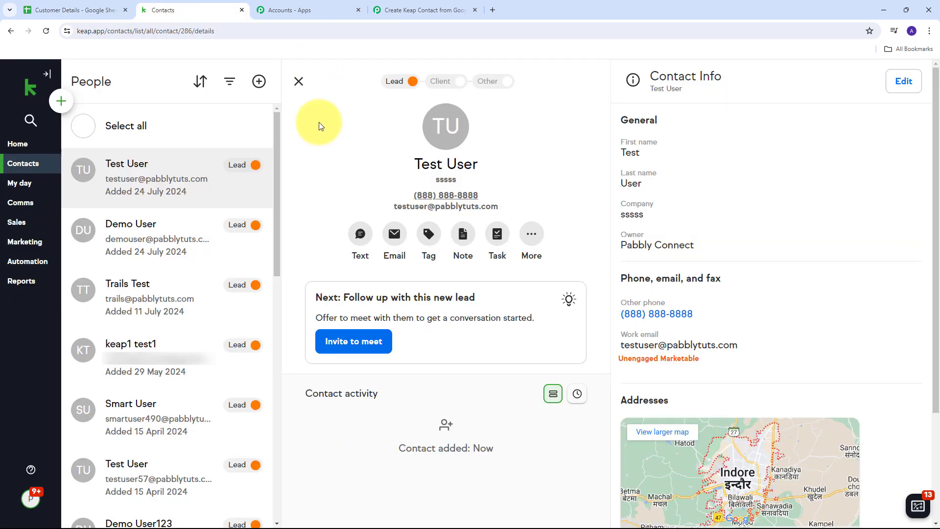
Collapse the Keap contact step 4 and scroll through the four workflow steps
{"action": "left_click", "coordinate": [431, 9]}
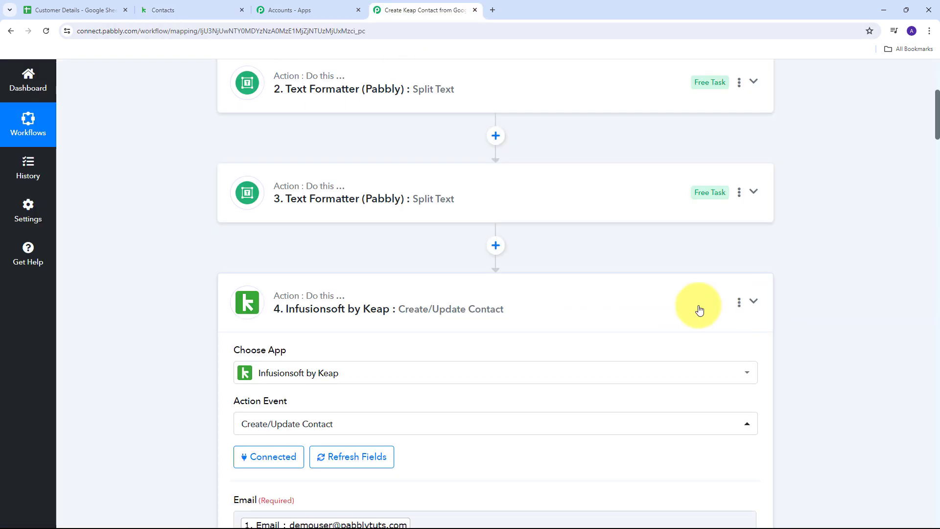
{"action": "left_click", "coordinate": [700, 310]}
{"action": "scroll", "coordinate": [167, 255], "scroll_direction": "up", "scroll_amount": 5}
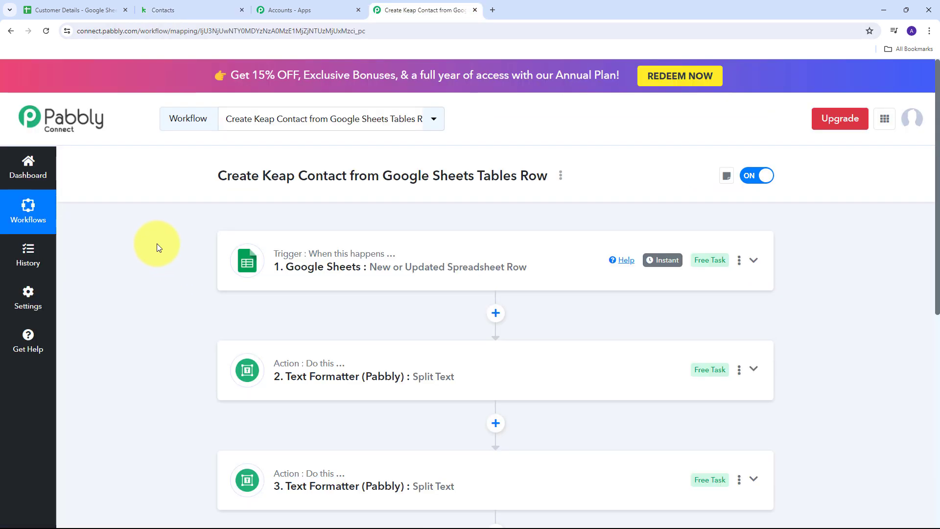
{"action": "scroll", "coordinate": [160, 225], "scroll_direction": "down", "scroll_amount": 2}
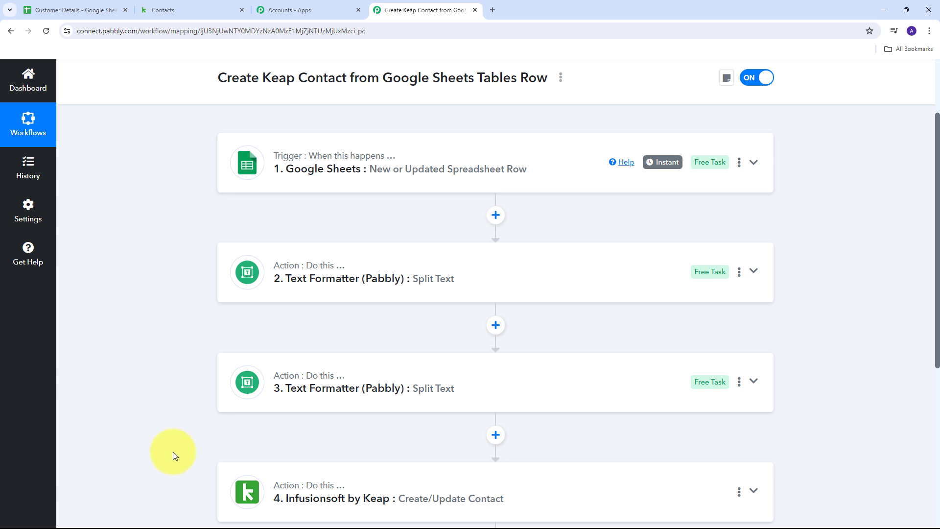
{"action": "scroll", "coordinate": [172, 331], "scroll_direction": "up", "scroll_amount": 2}
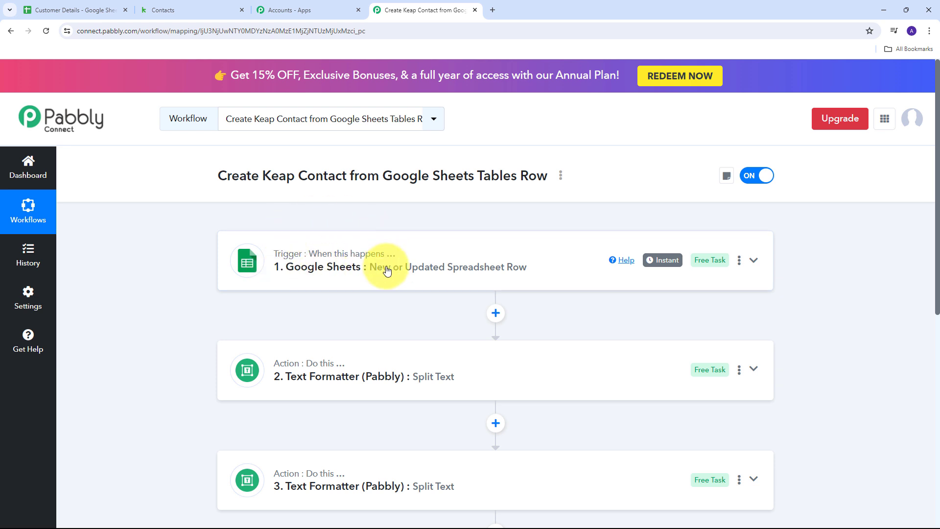
{"action": "scroll", "coordinate": [168, 246], "scroll_direction": "down", "scroll_amount": 2}
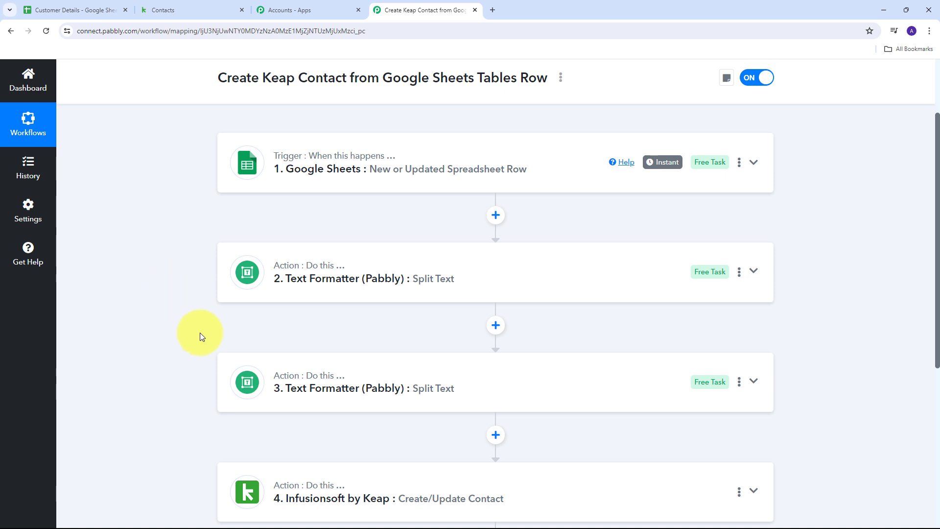
{"action": "scroll", "coordinate": [200, 333], "scroll_direction": "down", "scroll_amount": 3}
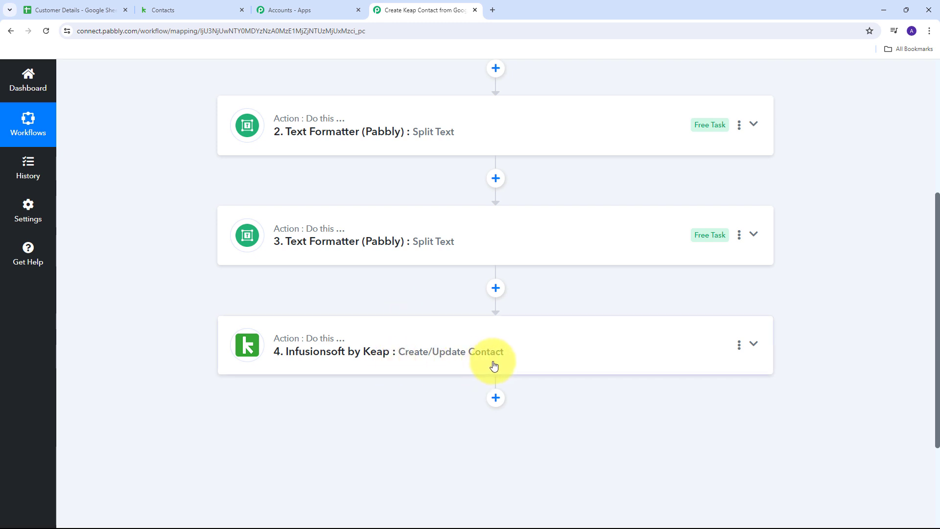
{"action": "scroll", "coordinate": [220, 311], "scroll_direction": "up", "scroll_amount": 4}
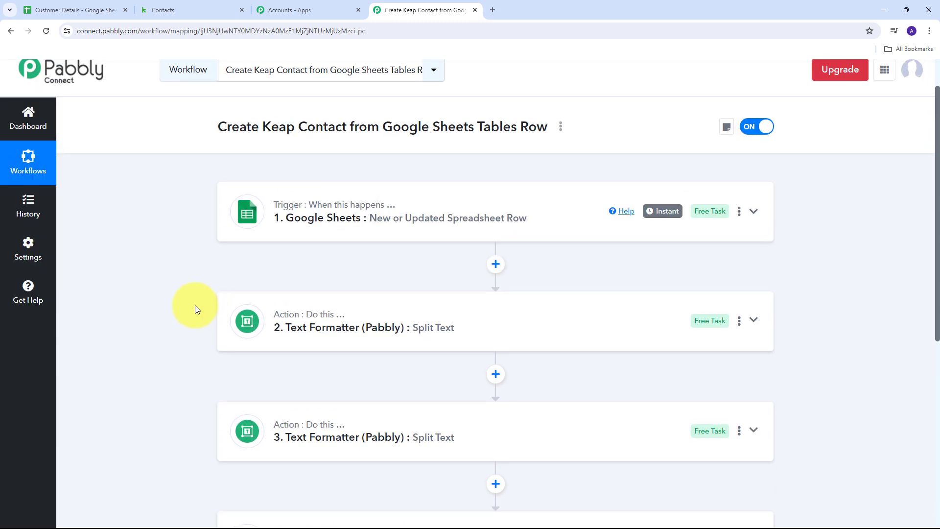
{"action": "scroll", "coordinate": [194, 309], "scroll_direction": "down", "scroll_amount": 2}
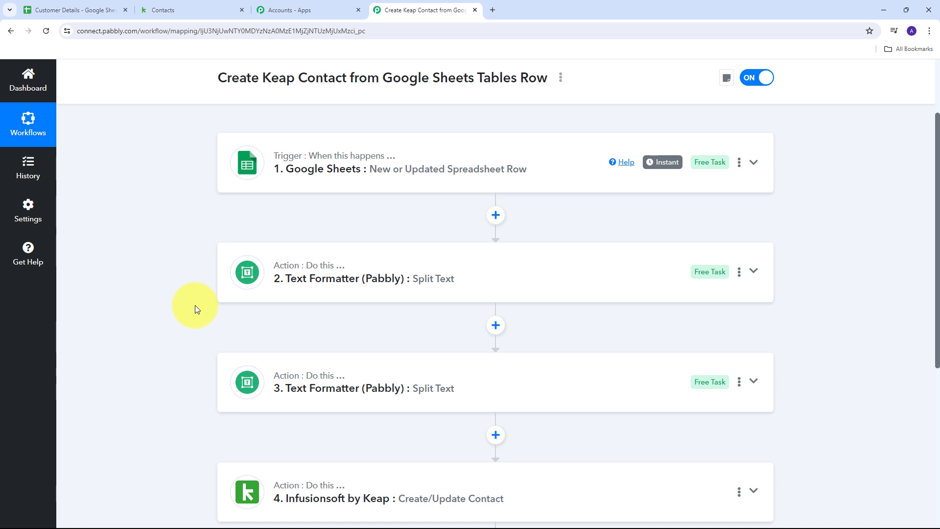